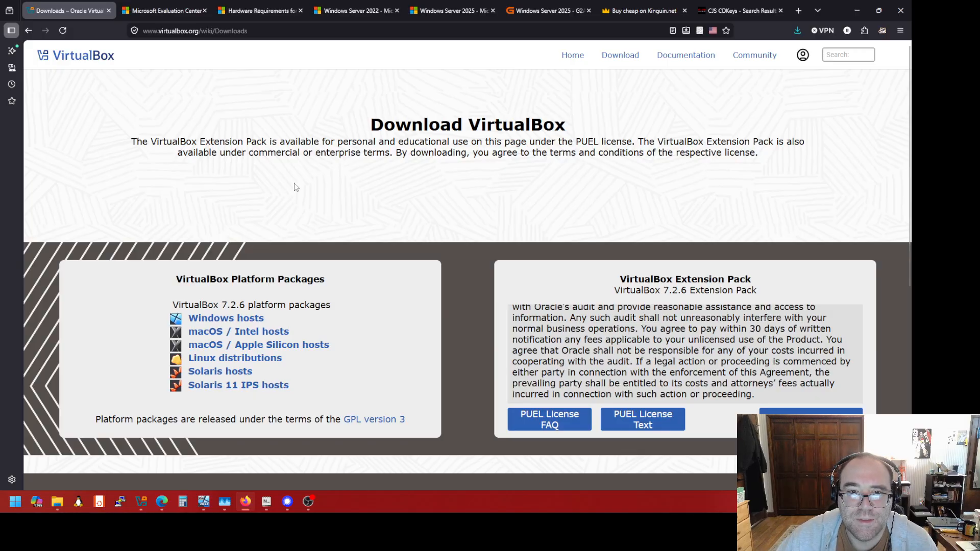
Pick the VirtualBox 7.2.6 Windows hosts download and bring the Downloads folder over the page
{"action": "left_click", "coordinate": [227, 319]}
{"action": "scroll", "coordinate": [684, 352], "scroll_direction": "down", "scroll_amount": 3}
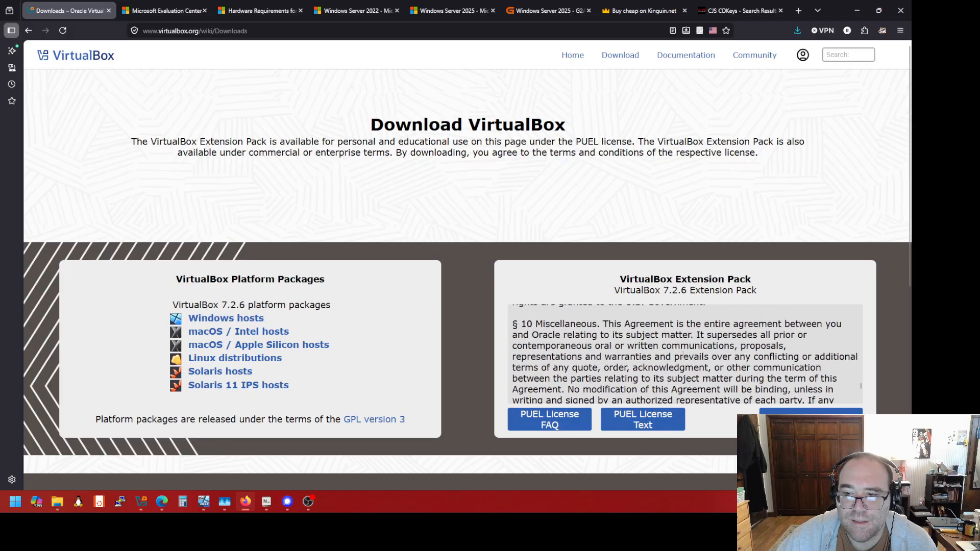
{"action": "scroll", "coordinate": [684, 352], "scroll_direction": "up", "scroll_amount": 3}
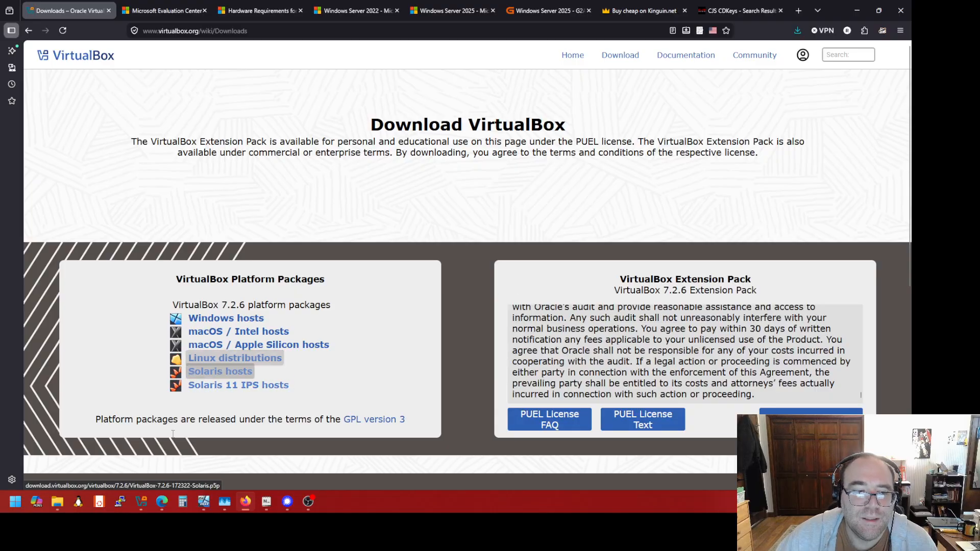
{"action": "mouse_move", "coordinate": [55, 505]}
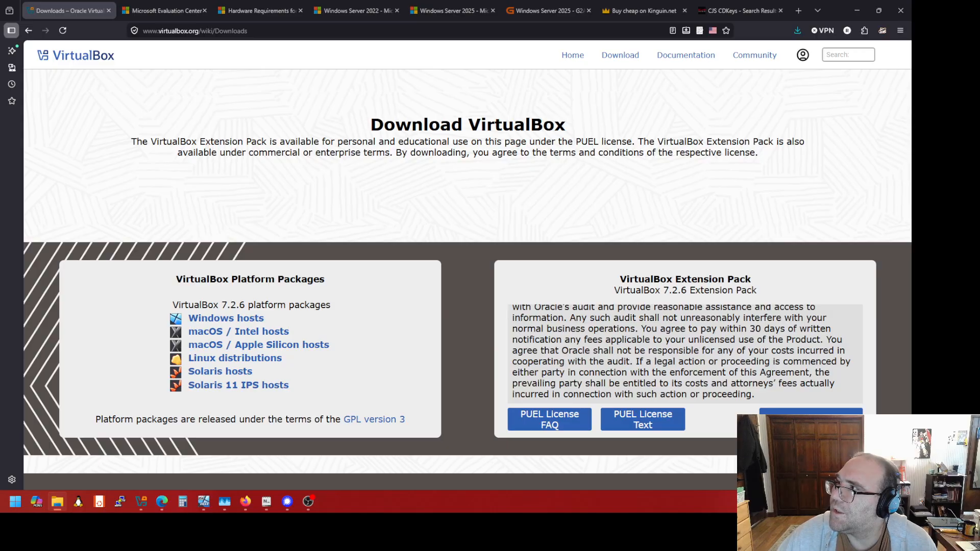
{"action": "left_click_drag", "start_coordinate": [911, 77], "coordinate": [435, 73]}
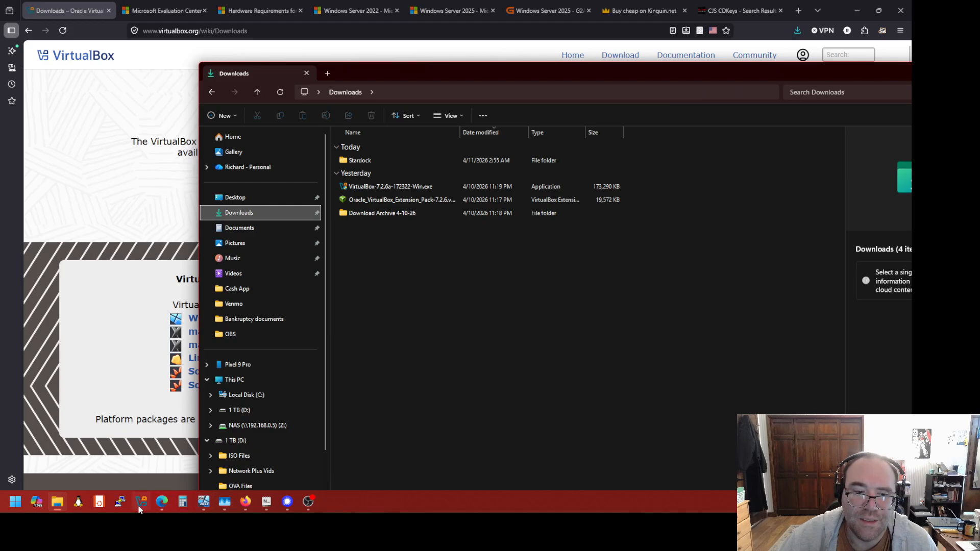
Drag Oracle_VirtualBox_Extension_Pack-7.2.6.vbox-extpack from Downloads onto the VirtualBox Manager window
{"action": "mouse_move", "coordinate": [139, 509]}
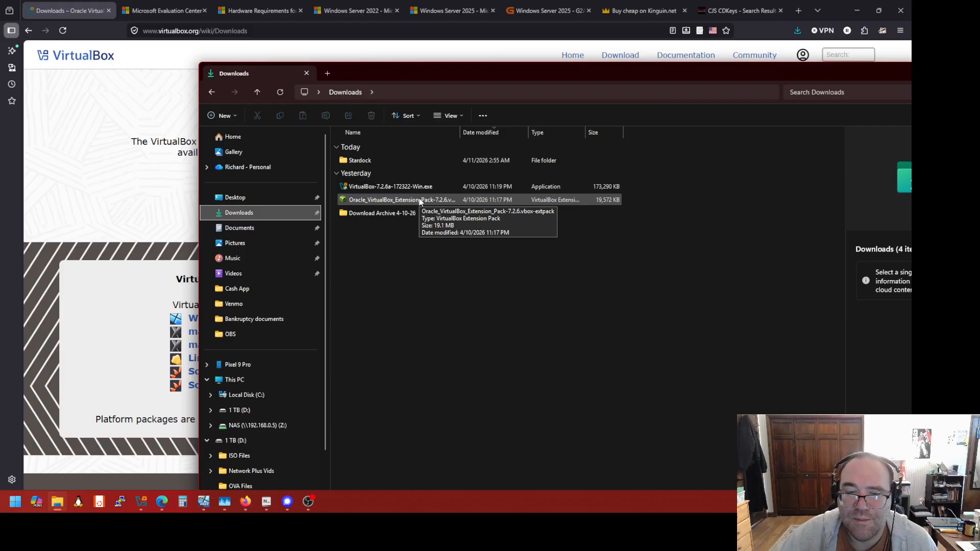
{"action": "left_click", "coordinate": [141, 505]}
{"action": "left_click", "coordinate": [521, 259]}
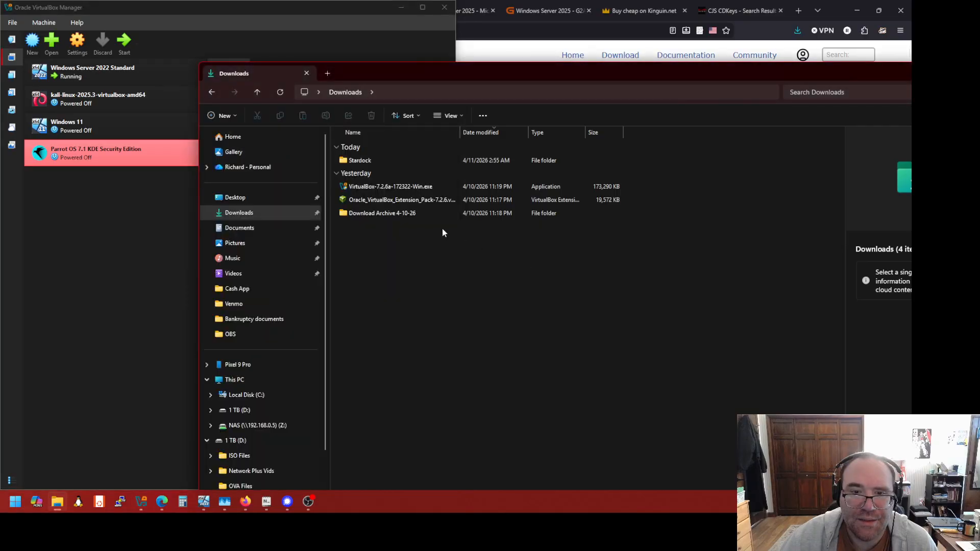
{"action": "left_click_drag", "start_coordinate": [388, 200], "coordinate": [416, 257]}
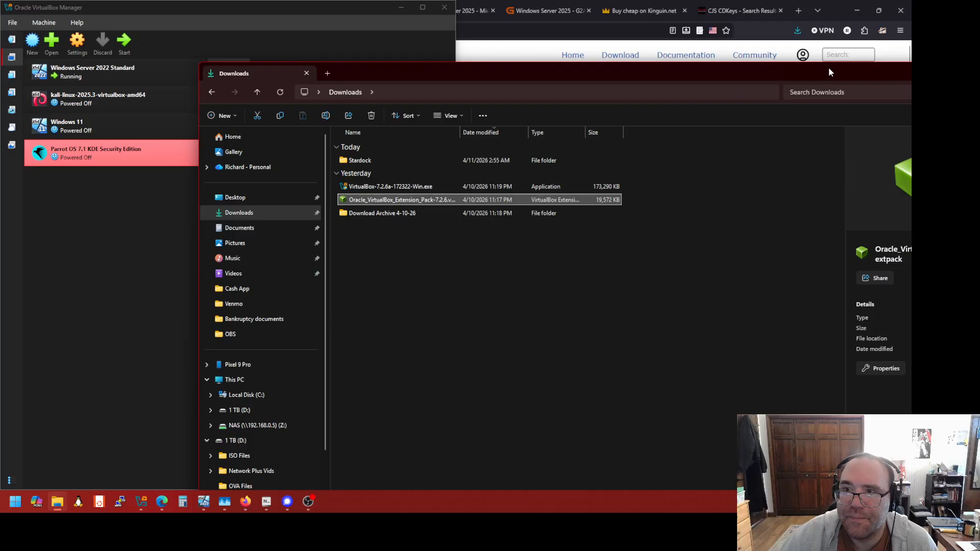
{"action": "left_click_drag", "start_coordinate": [828, 72], "coordinate": [692, 94]}
Minimize File Explorer and VirtualBox Manager to reveal the VirtualBox download page
{"action": "left_click", "coordinate": [789, 90]}
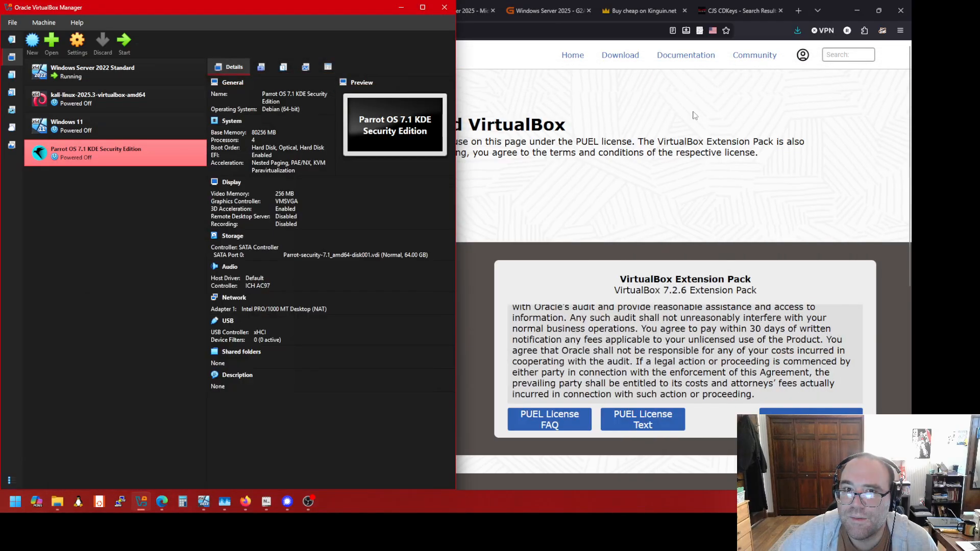
{"action": "left_click", "coordinate": [402, 8]}
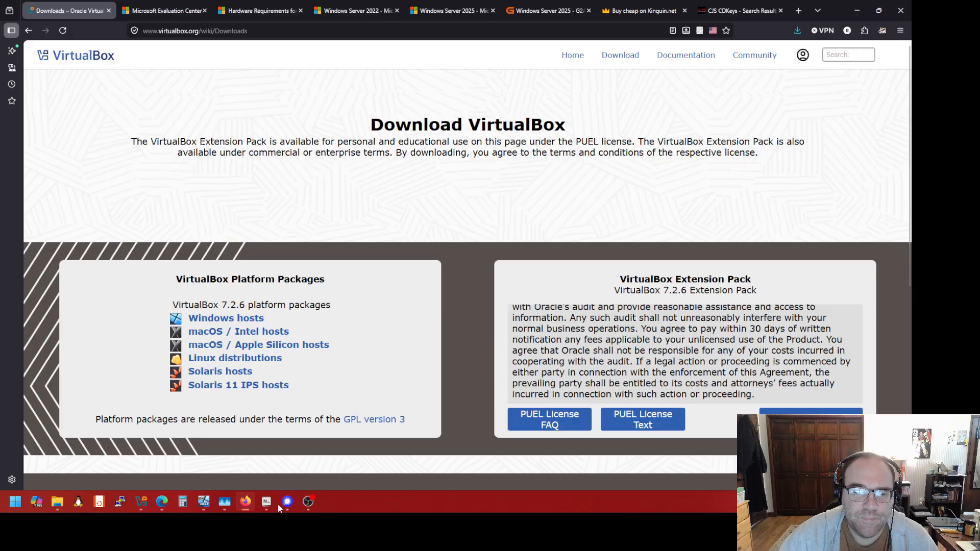
{"action": "mouse_move", "coordinate": [270, 510]}
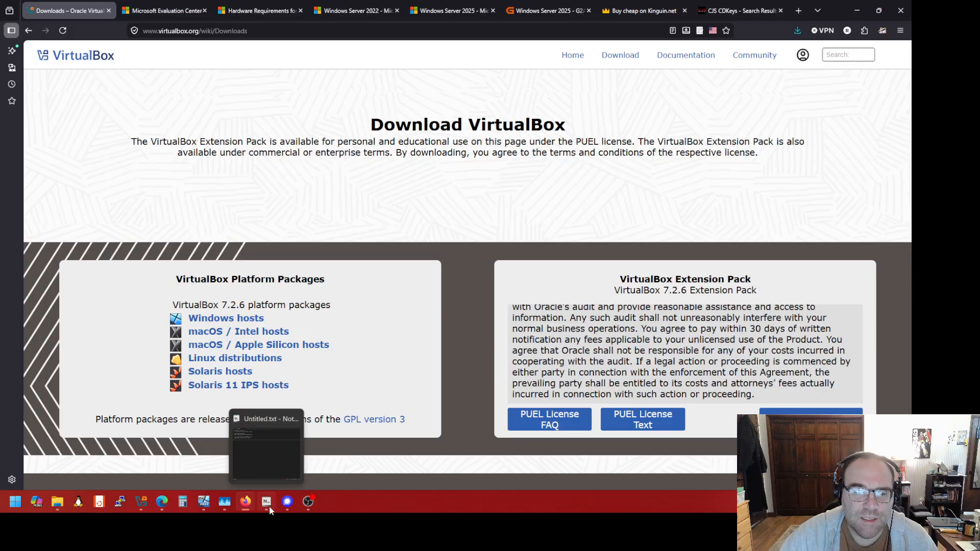
{"action": "left_click", "coordinate": [267, 501]}
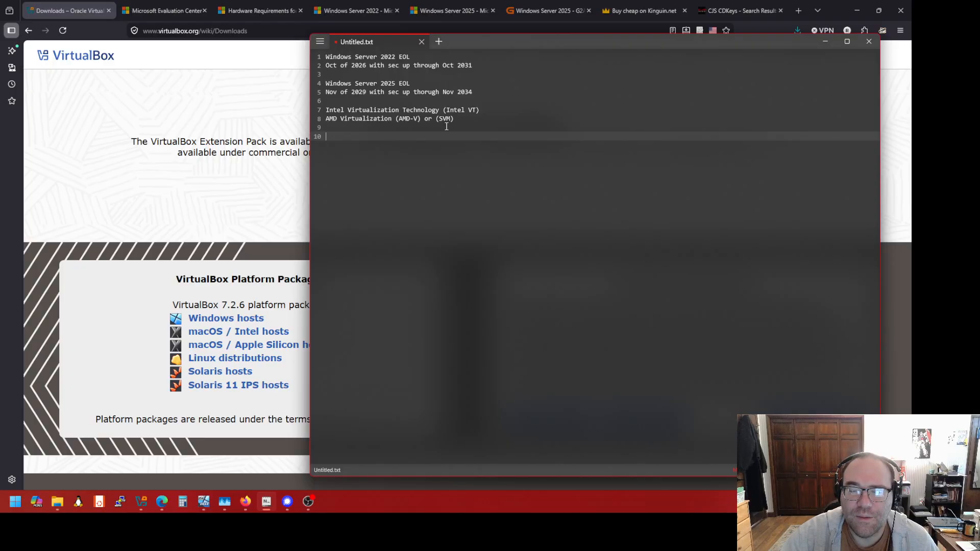
{"action": "left_click_drag", "start_coordinate": [452, 119], "coordinate": [440, 122]}
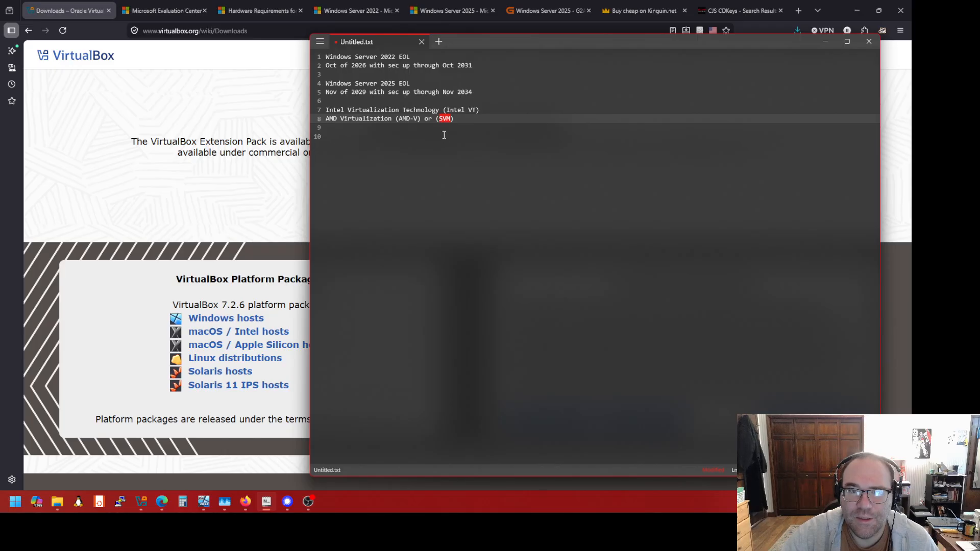
{"action": "left_click", "coordinate": [438, 135]}
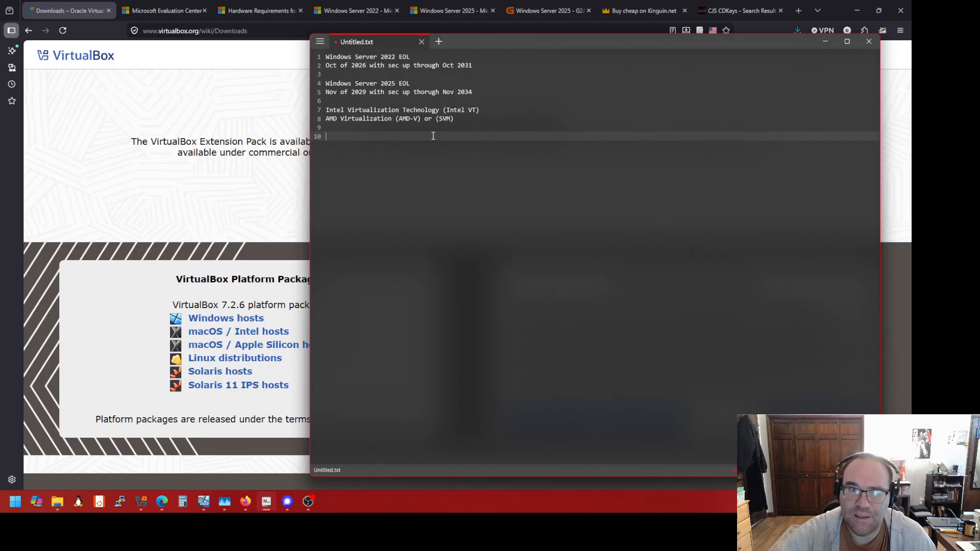
{"action": "left_click_drag", "start_coordinate": [369, 127], "coordinate": [480, 109]}
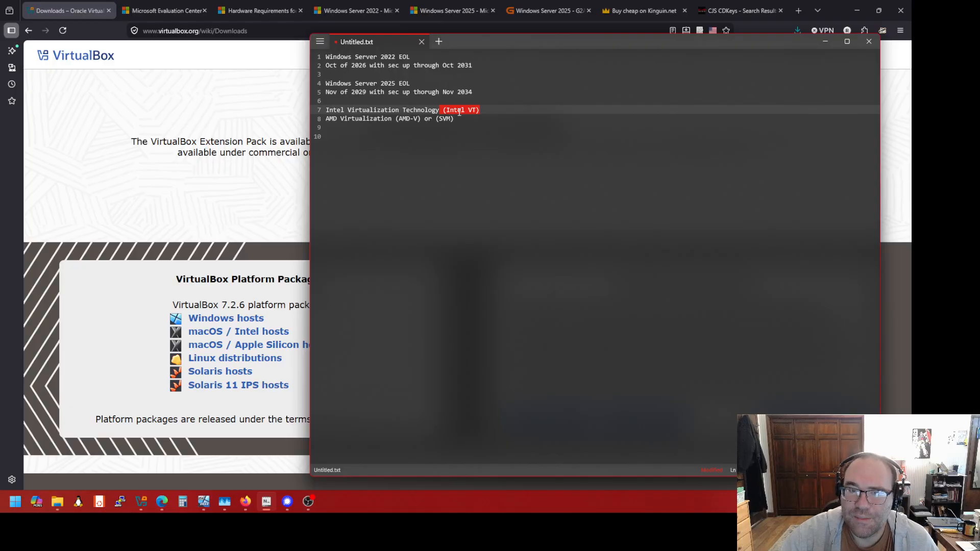
{"action": "left_click_drag", "start_coordinate": [454, 119], "coordinate": [438, 122]}
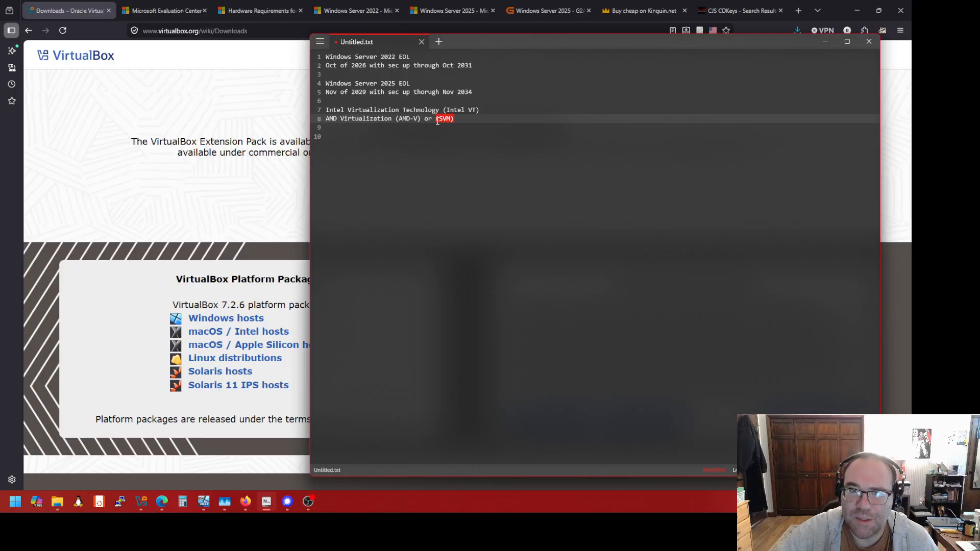
{"action": "left_click", "coordinate": [414, 129]}
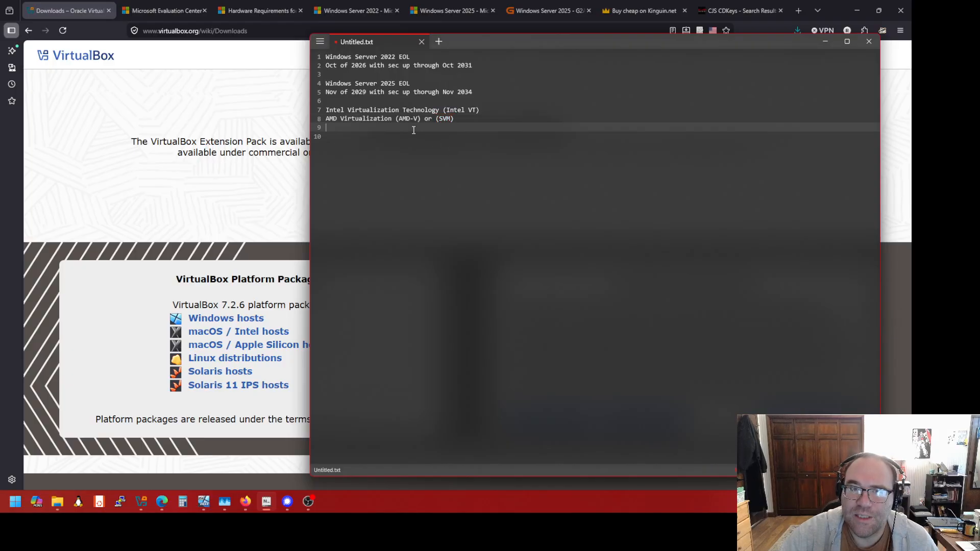
{"action": "left_click", "coordinate": [825, 41]}
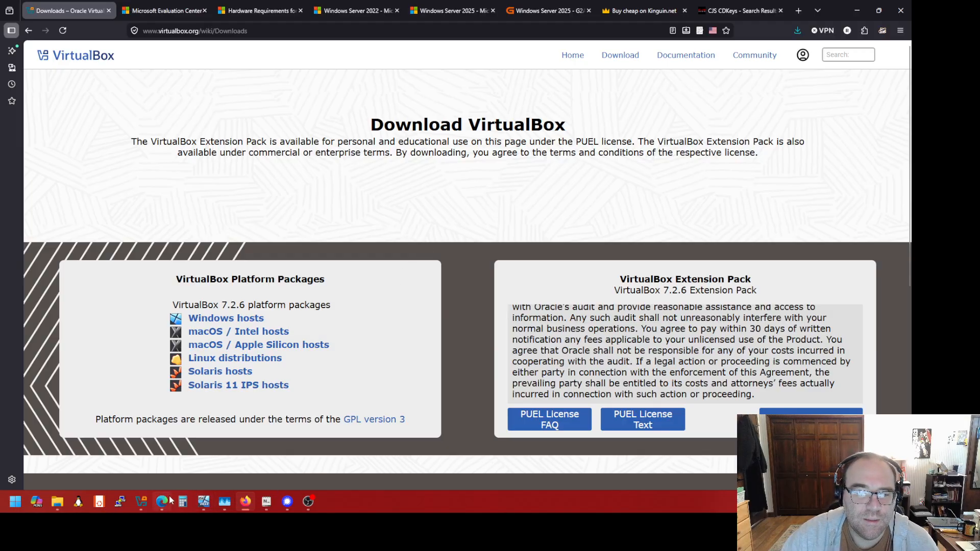
{"action": "mouse_move", "coordinate": [146, 501]}
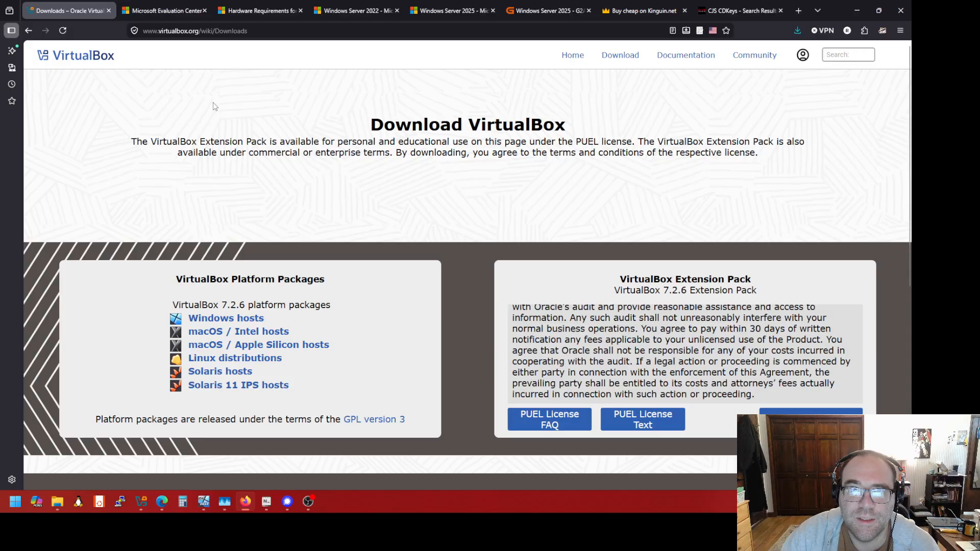
{"action": "left_click", "coordinate": [266, 502]}
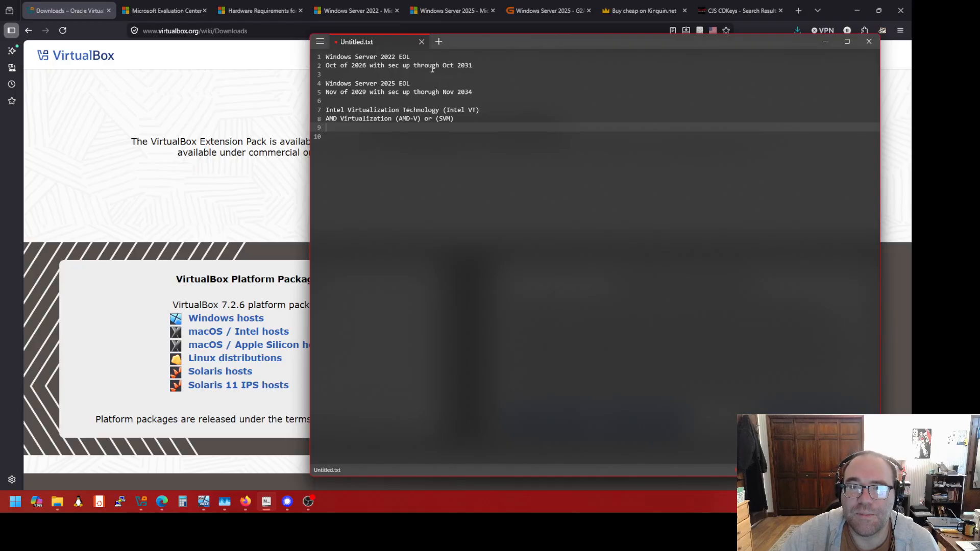
{"action": "double_click", "coordinate": [471, 65]}
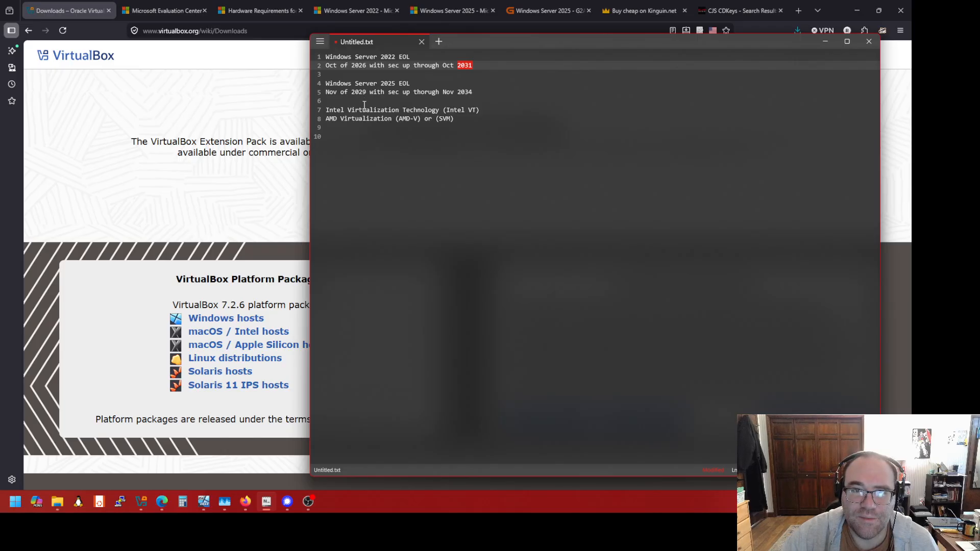
{"action": "mouse_move", "coordinate": [366, 93]}
{"action": "left_mouse_down"}
{"action": "mouse_move", "coordinate": [341, 93]}
{"action": "mouse_move", "coordinate": [352, 96]}
{"action": "left_mouse_up"}
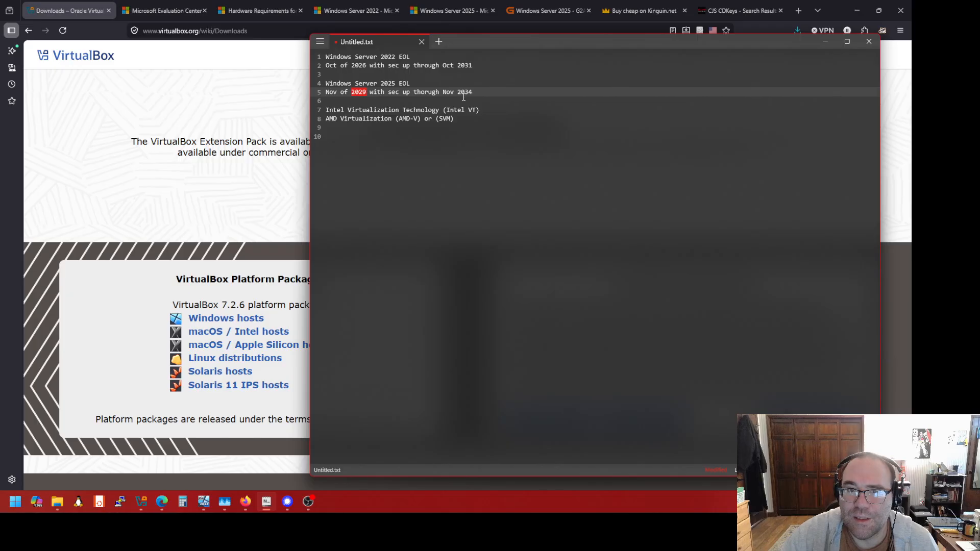
{"action": "left_click_drag", "start_coordinate": [418, 85], "coordinate": [344, 86]}
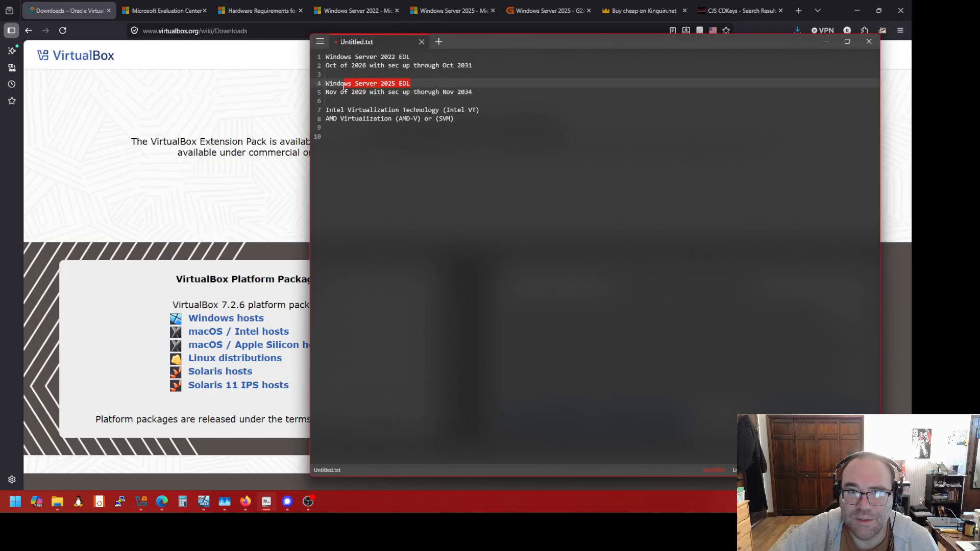
{"action": "left_click_drag", "start_coordinate": [412, 57], "coordinate": [375, 60]}
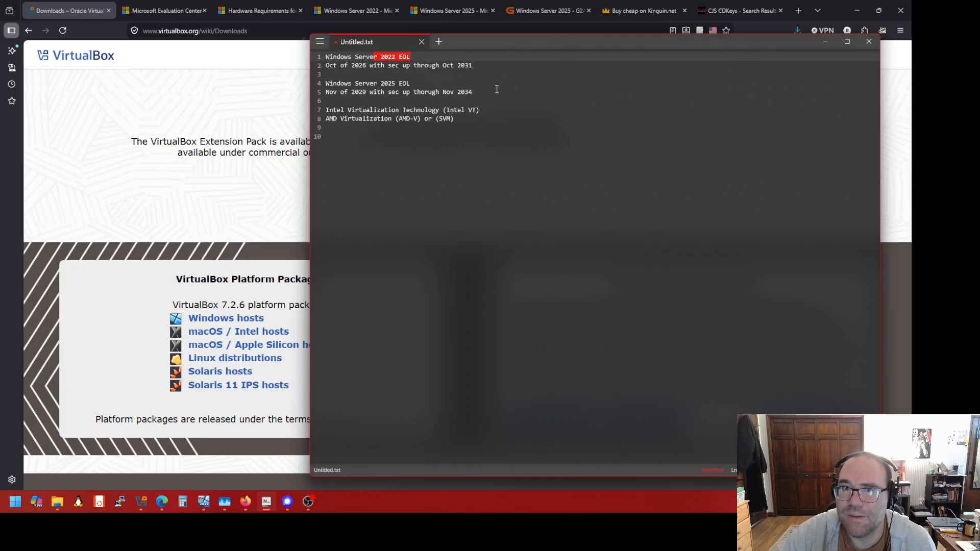
{"action": "left_click", "coordinate": [827, 41]}
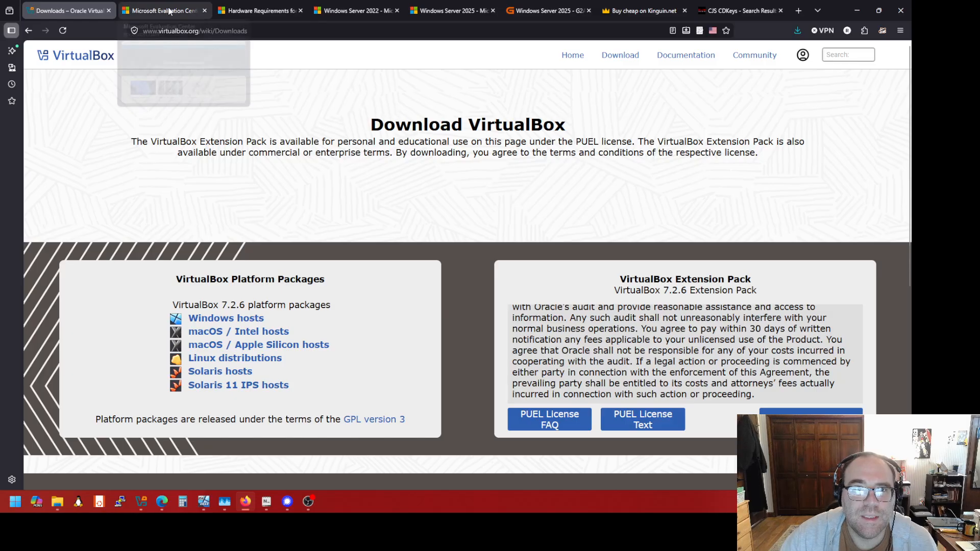
{"action": "left_click", "coordinate": [265, 11]}
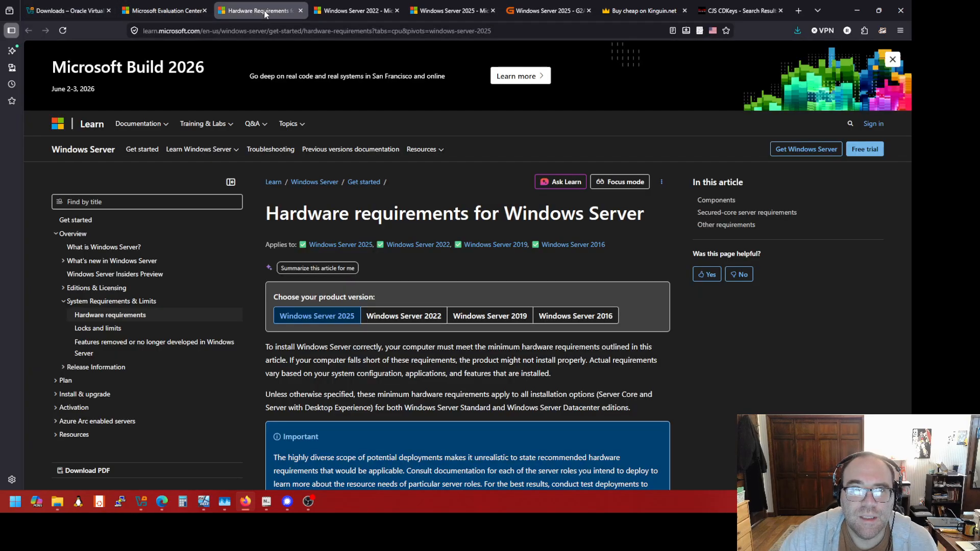
{"action": "scroll", "coordinate": [469, 308], "scroll_direction": "down", "scroll_amount": 2}
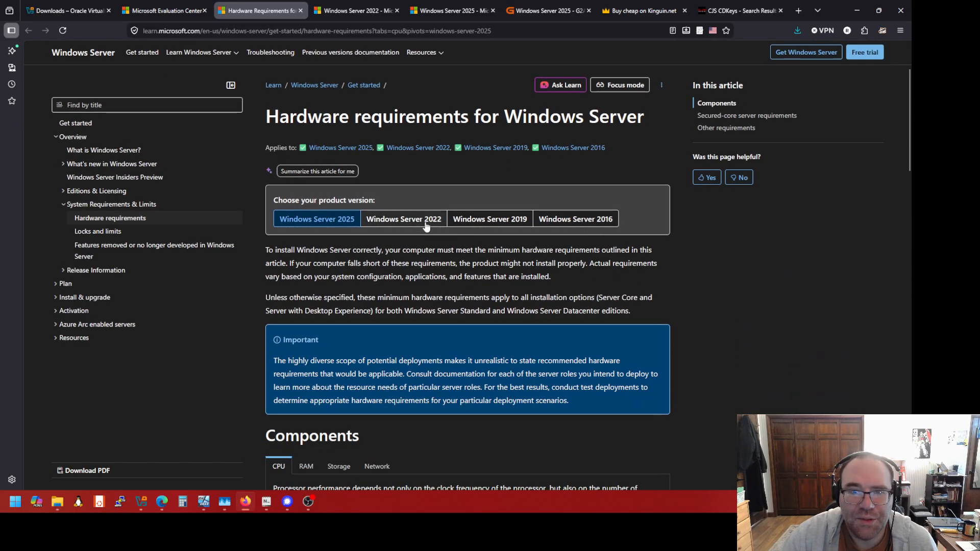
{"action": "scroll", "coordinate": [411, 276], "scroll_direction": "down", "scroll_amount": 4}
{"action": "scroll", "coordinate": [412, 276], "scroll_direction": "down", "scroll_amount": 3}
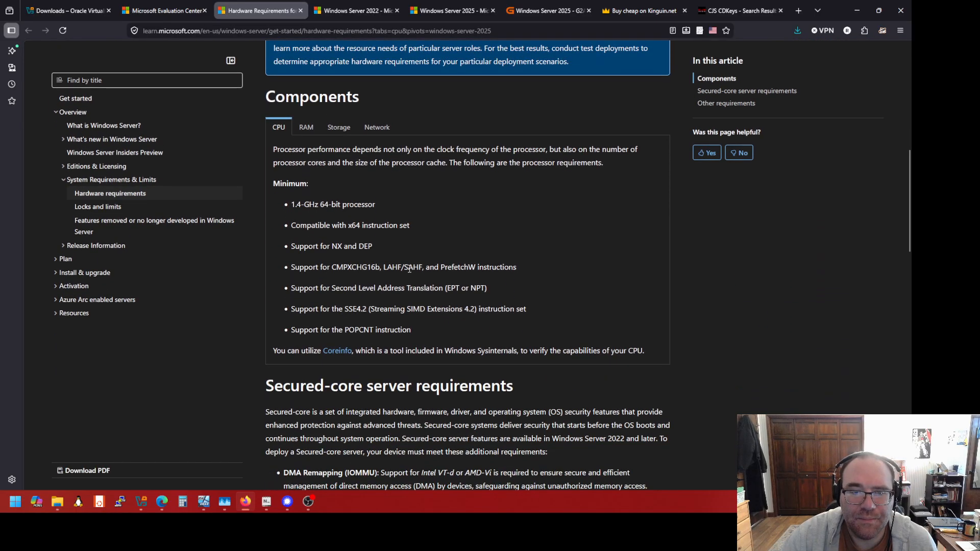
{"action": "left_click_drag", "start_coordinate": [411, 333], "coordinate": [282, 253]}
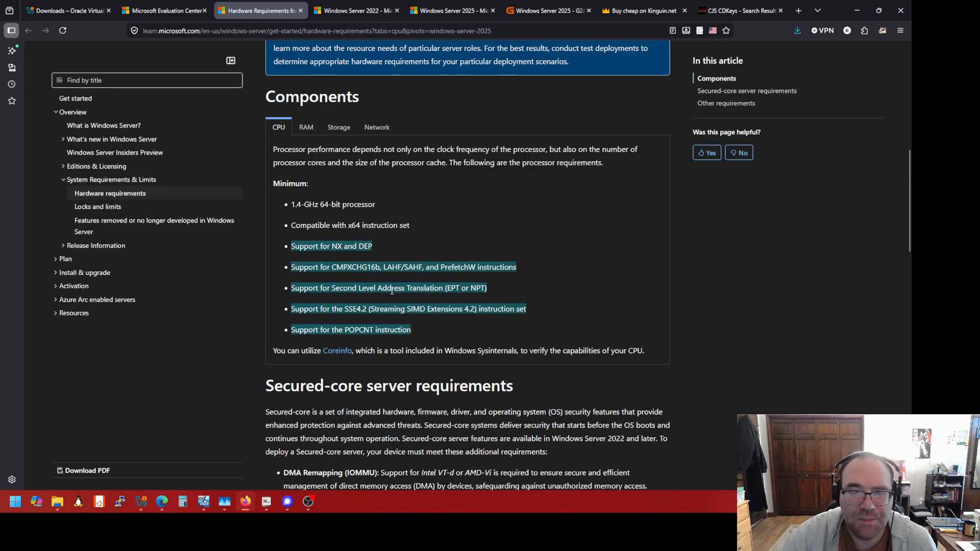
{"action": "scroll", "coordinate": [392, 291], "scroll_direction": "up", "scroll_amount": 4}
{"action": "left_click", "coordinate": [405, 71]}
{"action": "scroll", "coordinate": [416, 285], "scroll_direction": "down", "scroll_amount": 5}
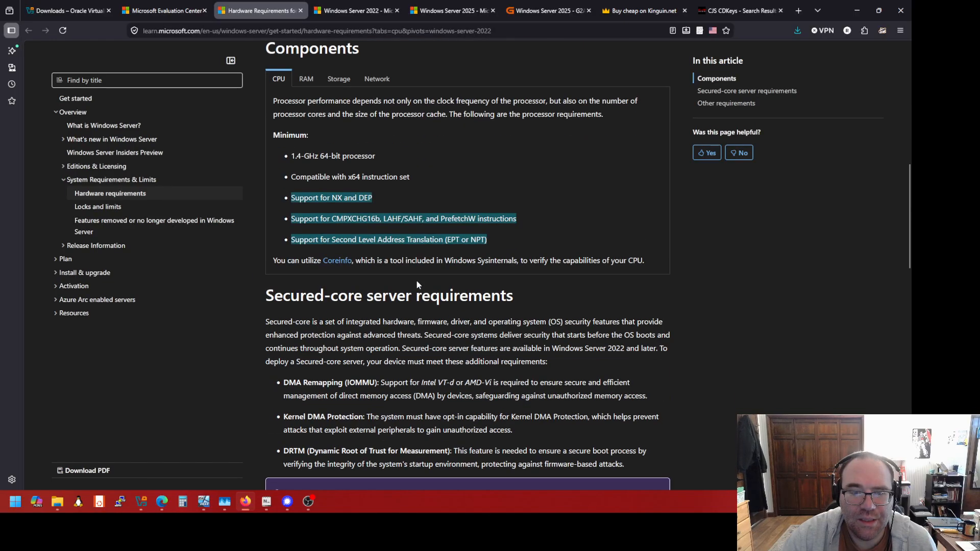
{"action": "scroll", "coordinate": [424, 237], "scroll_direction": "up", "scroll_amount": 4}
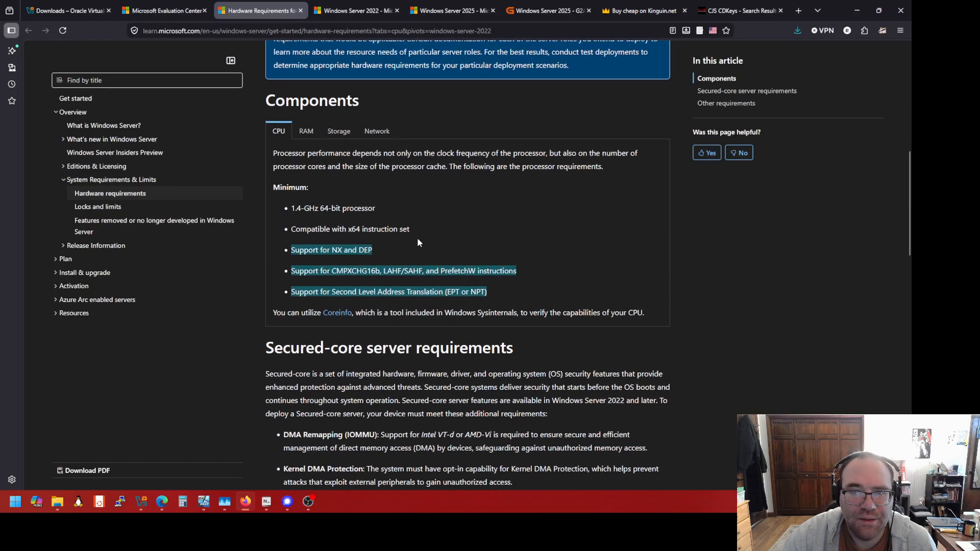
{"action": "scroll", "coordinate": [341, 99], "scroll_direction": "up", "scroll_amount": 2}
{"action": "left_click", "coordinate": [317, 123]}
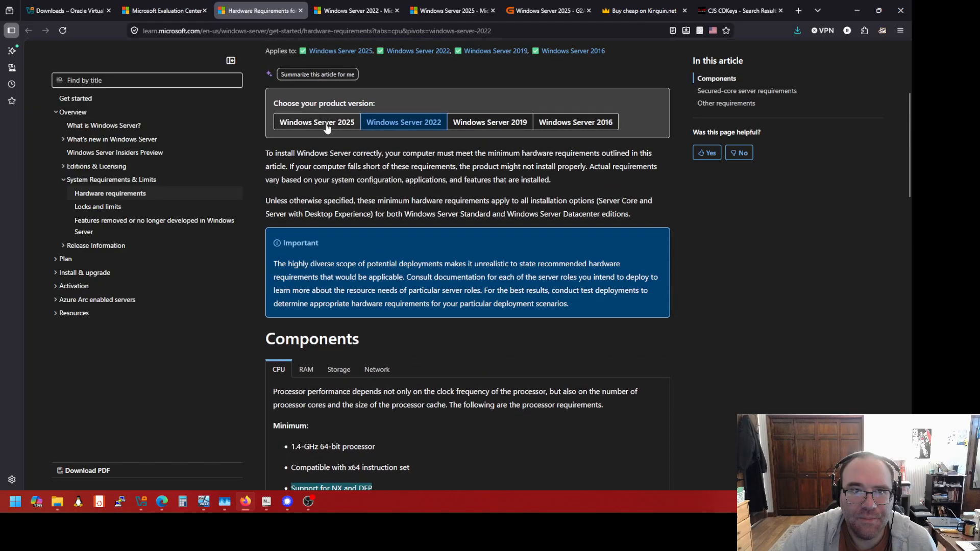
{"action": "scroll", "coordinate": [396, 199], "scroll_direction": "down", "scroll_amount": 5}
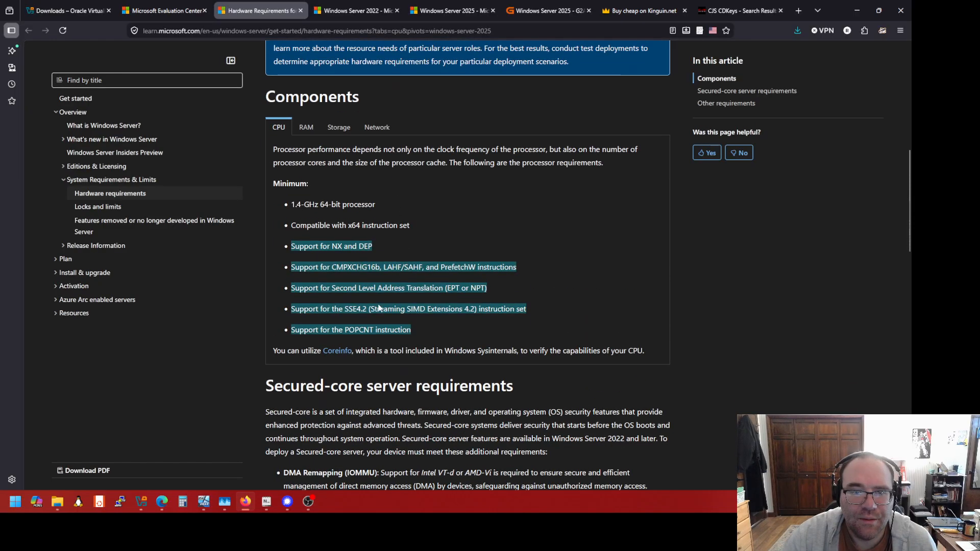
{"action": "scroll", "coordinate": [389, 148], "scroll_direction": "up", "scroll_amount": 1}
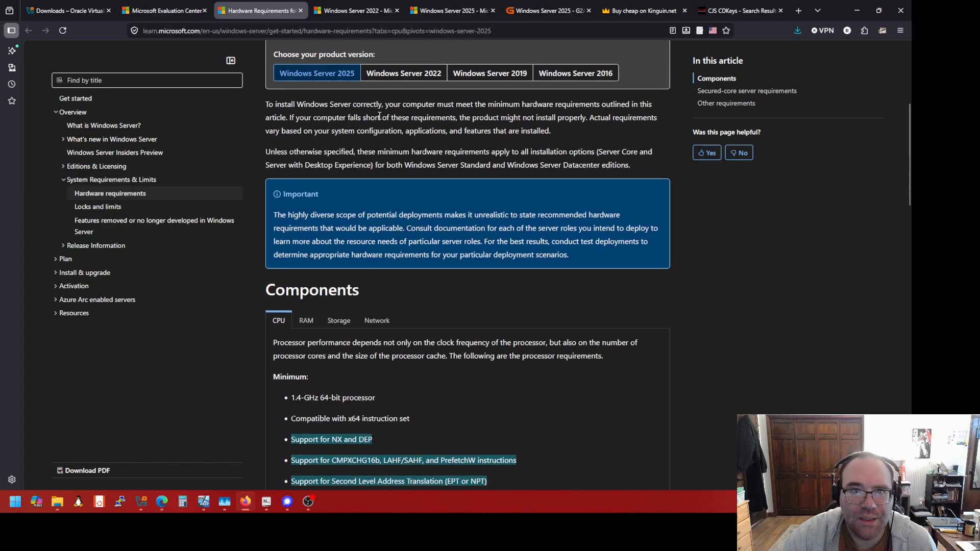
{"action": "left_click", "coordinate": [384, 79]}
{"action": "scroll", "coordinate": [394, 168], "scroll_direction": "down", "scroll_amount": 2}
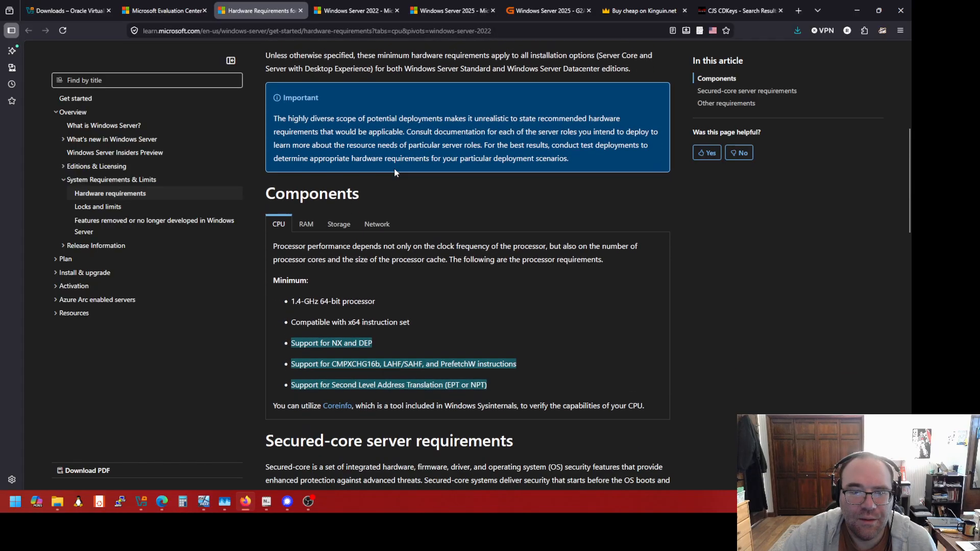
{"action": "scroll", "coordinate": [351, 109], "scroll_direction": "up", "scroll_amount": 3}
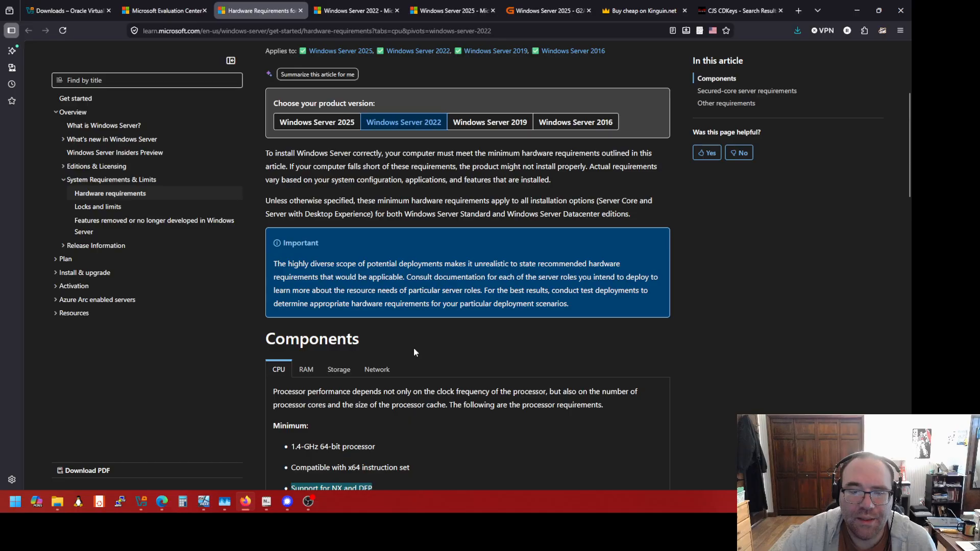
{"action": "scroll", "coordinate": [412, 347], "scroll_direction": "down", "scroll_amount": 3}
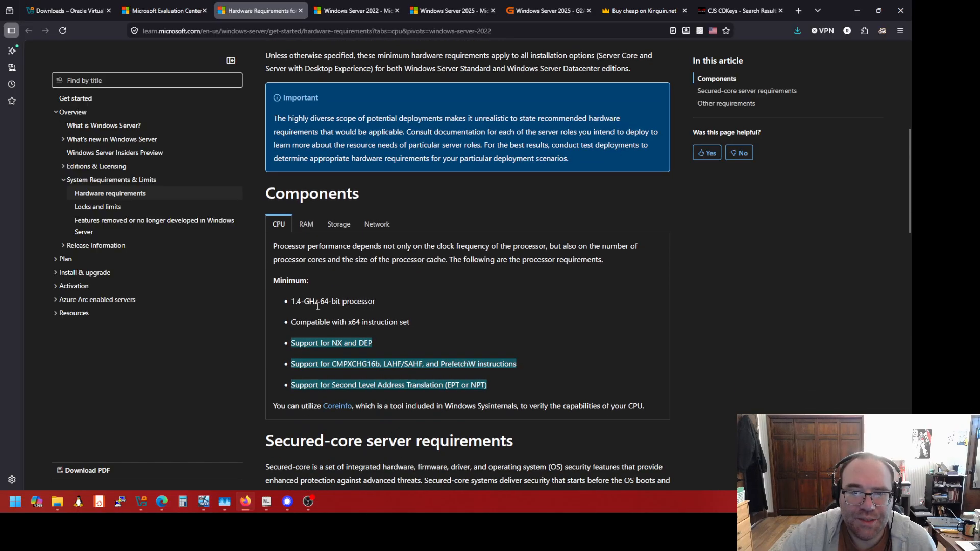
{"action": "left_click_drag", "start_coordinate": [295, 301], "coordinate": [343, 301]}
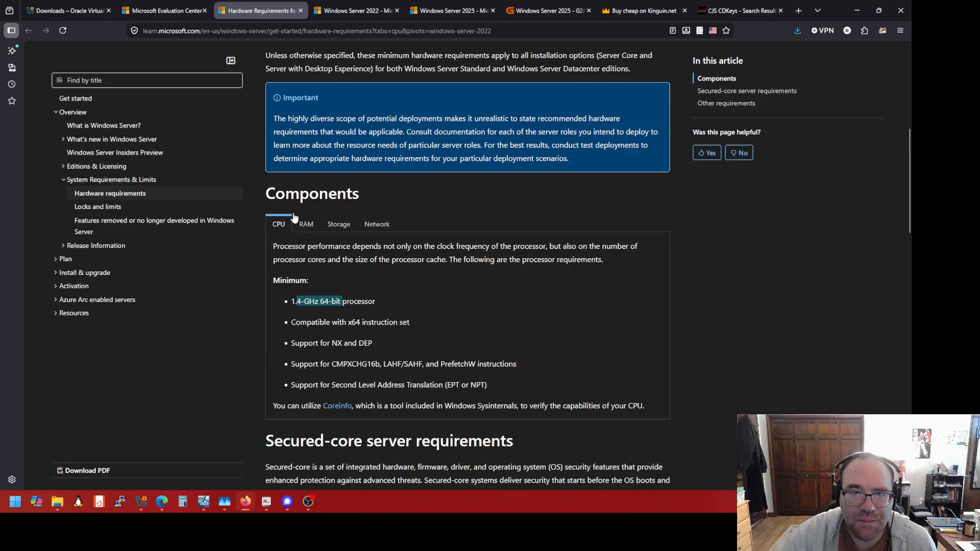
{"action": "left_click", "coordinate": [306, 224]}
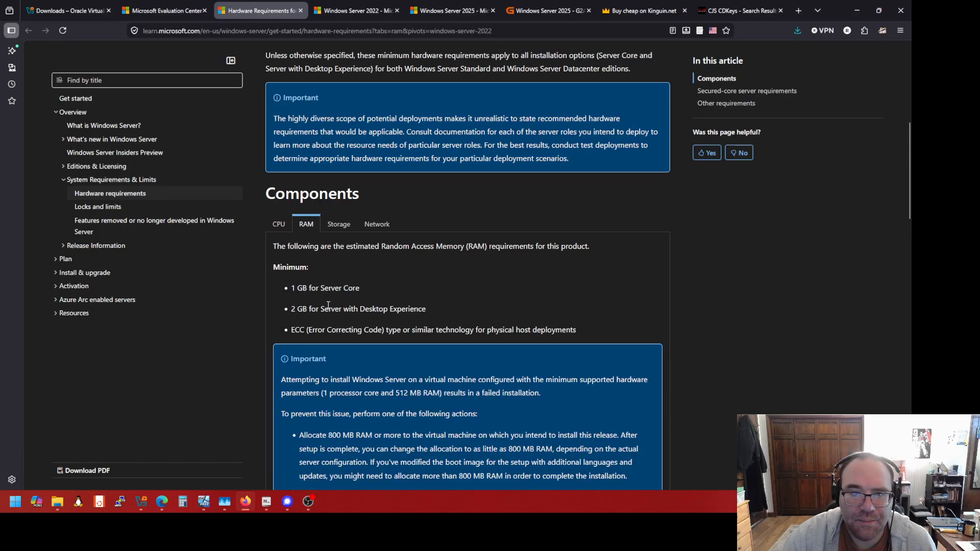
{"action": "triple_click", "coordinate": [328, 307]}
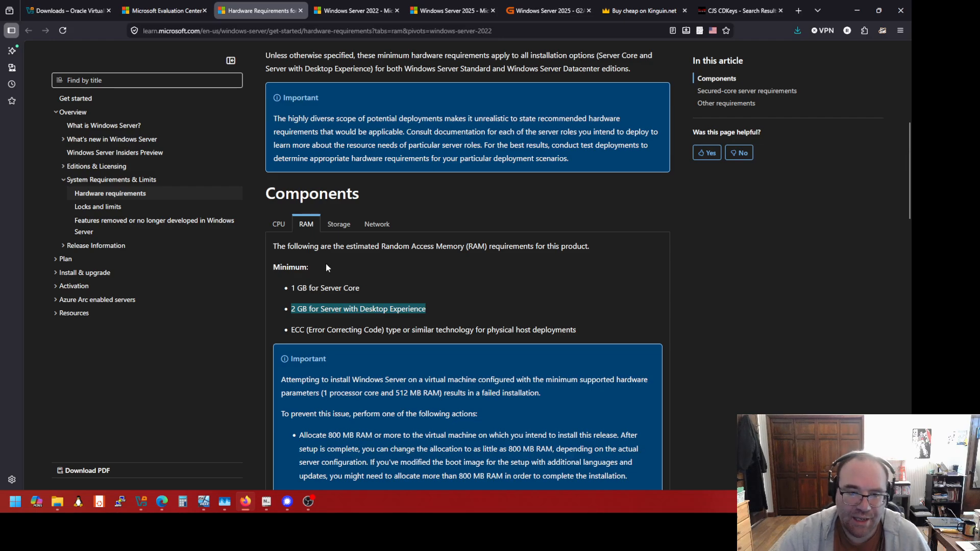
{"action": "left_click", "coordinate": [279, 232]}
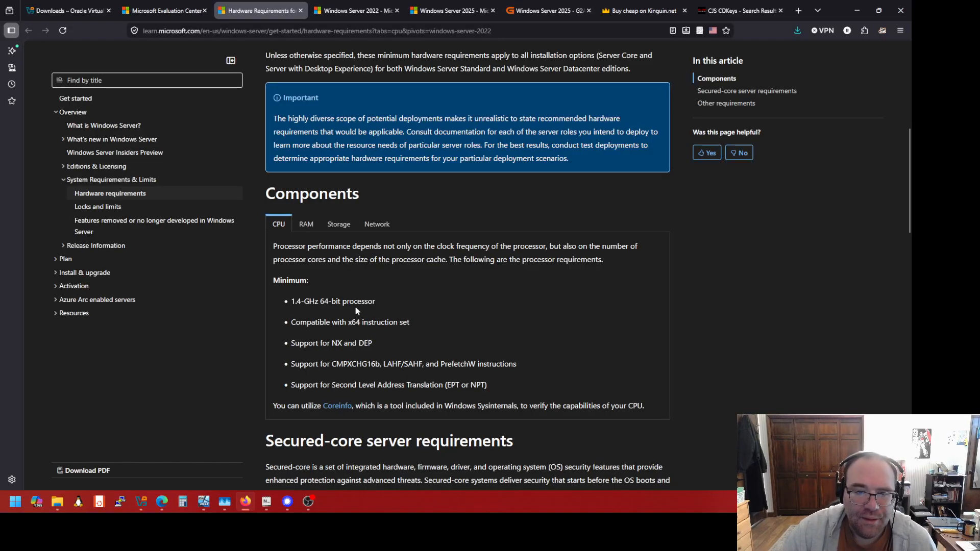
{"action": "left_click", "coordinate": [303, 227]}
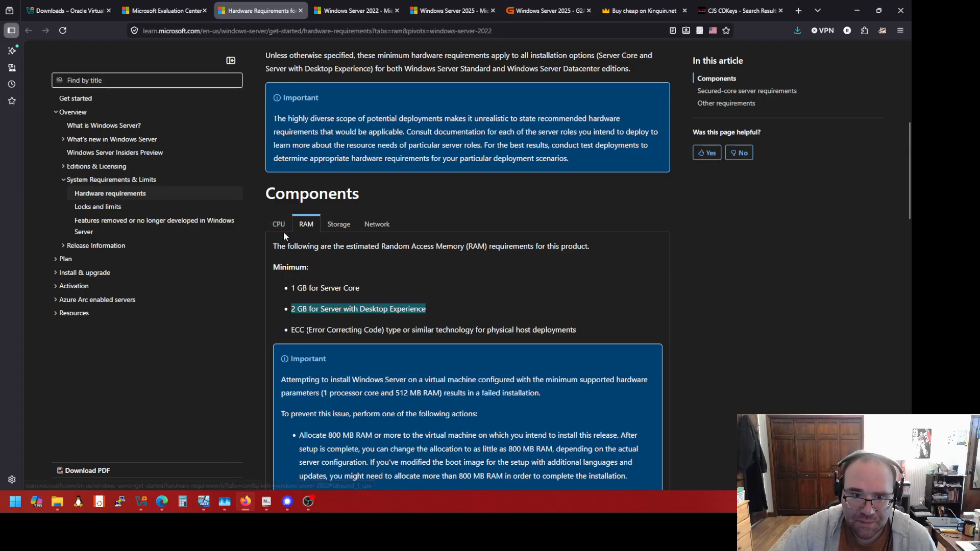
{"action": "left_click", "coordinate": [281, 231]}
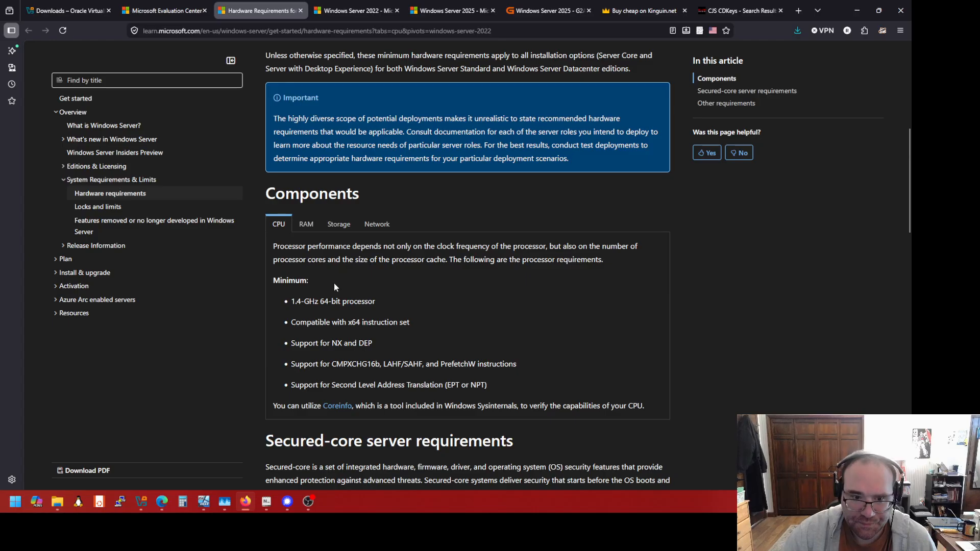
{"action": "left_click", "coordinate": [307, 229]}
{"action": "left_click", "coordinate": [279, 229]}
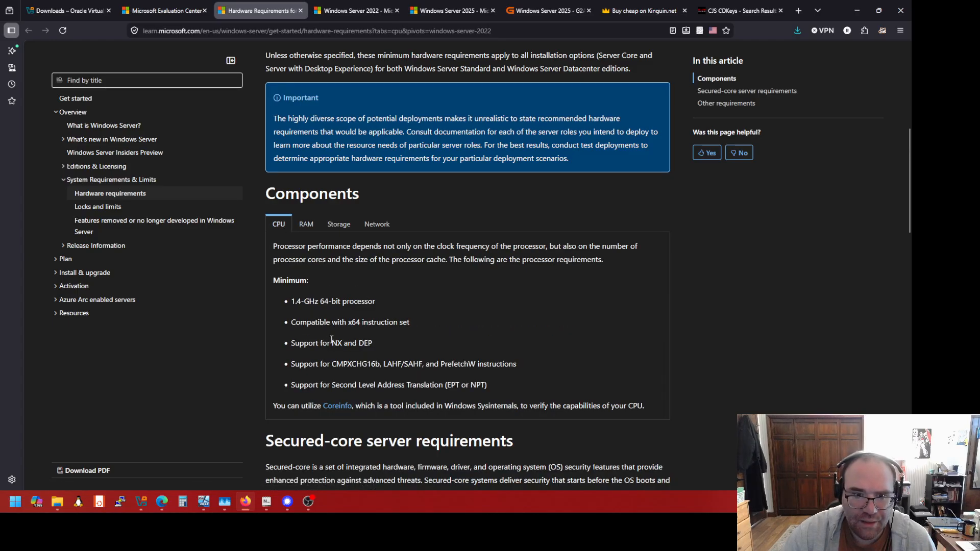
{"action": "scroll", "coordinate": [329, 266], "scroll_direction": "up", "scroll_amount": 5}
{"action": "left_click", "coordinate": [330, 273]}
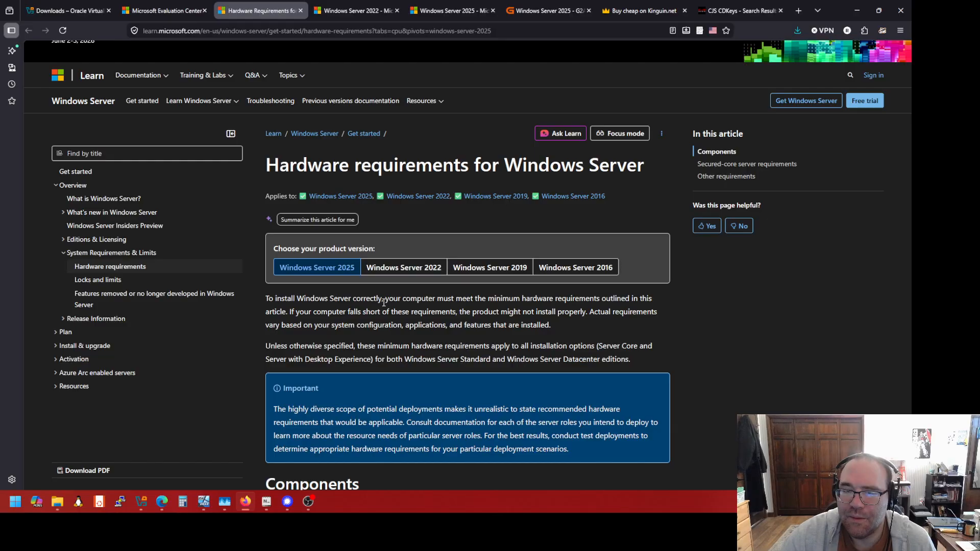
Select the Windows Server 2025 processor requirements list, then switch to the Microsoft Evaluation Center page
{"action": "scroll", "coordinate": [383, 317], "scroll_direction": "down", "scroll_amount": 6}
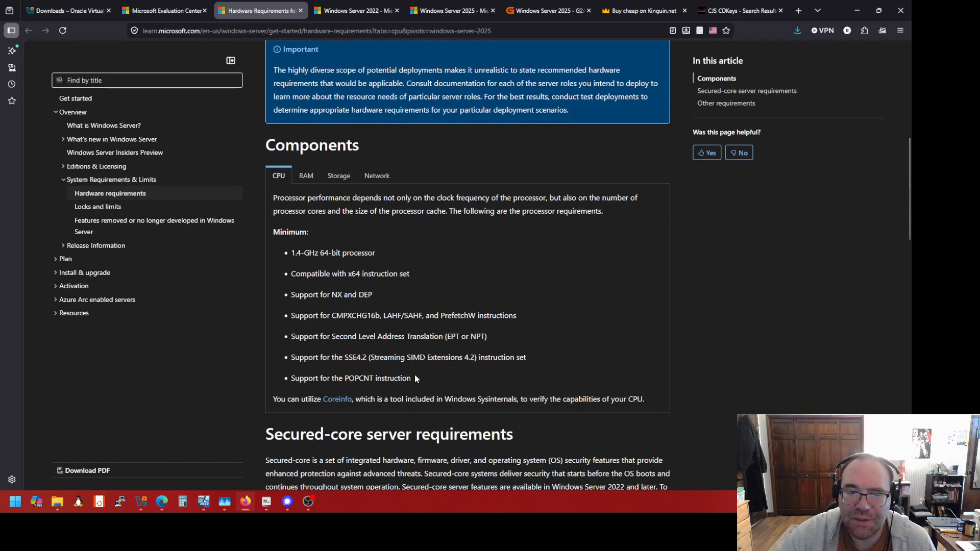
{"action": "left_click_drag", "start_coordinate": [415, 377], "coordinate": [289, 254]}
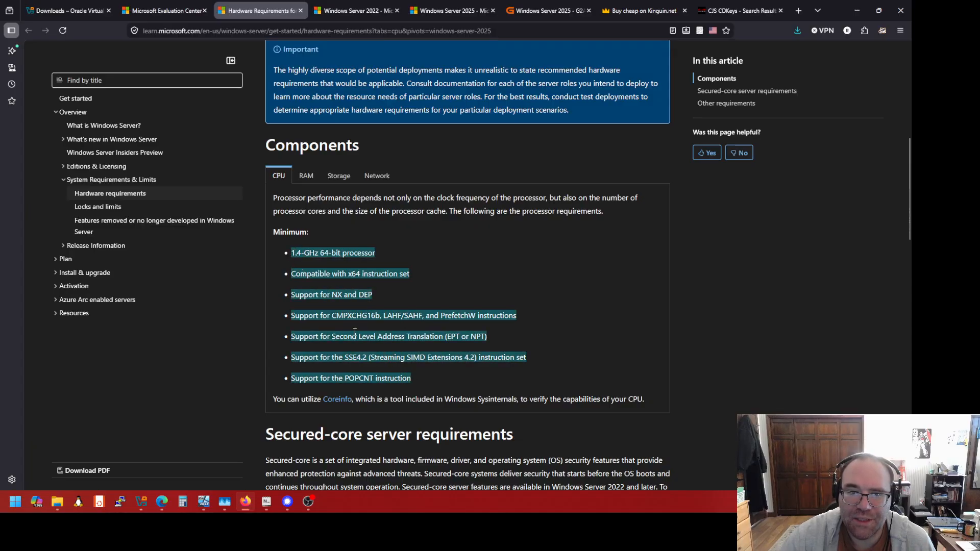
{"action": "scroll", "coordinate": [354, 332], "scroll_direction": "up", "scroll_amount": 5}
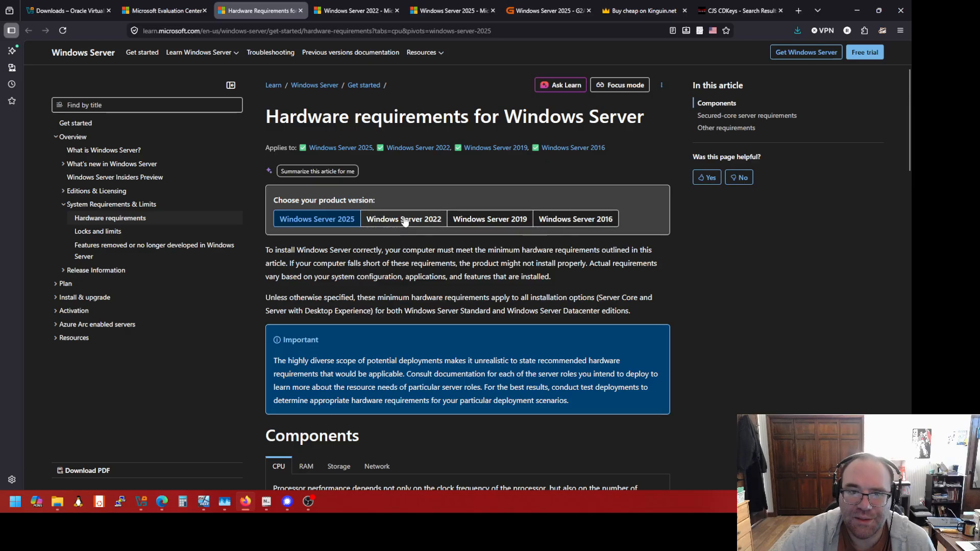
{"action": "scroll", "coordinate": [364, 329], "scroll_direction": "down", "scroll_amount": 5}
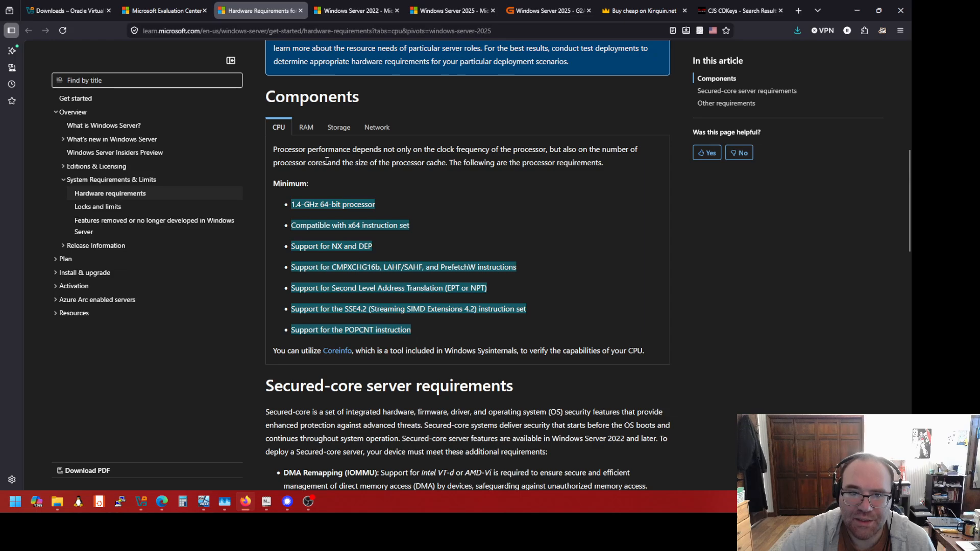
{"action": "scroll", "coordinate": [367, 316], "scroll_direction": "up", "scroll_amount": 5}
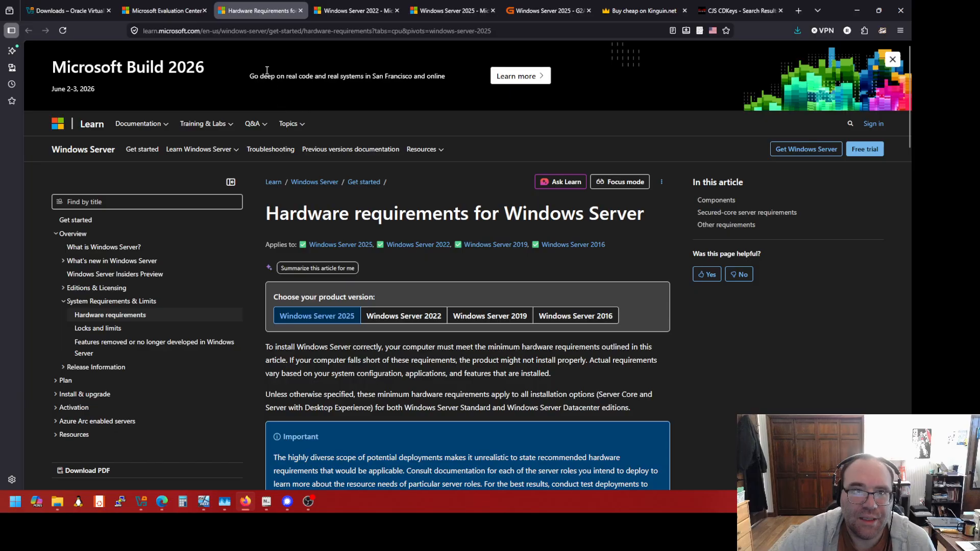
{"action": "left_click", "coordinate": [167, 11]}
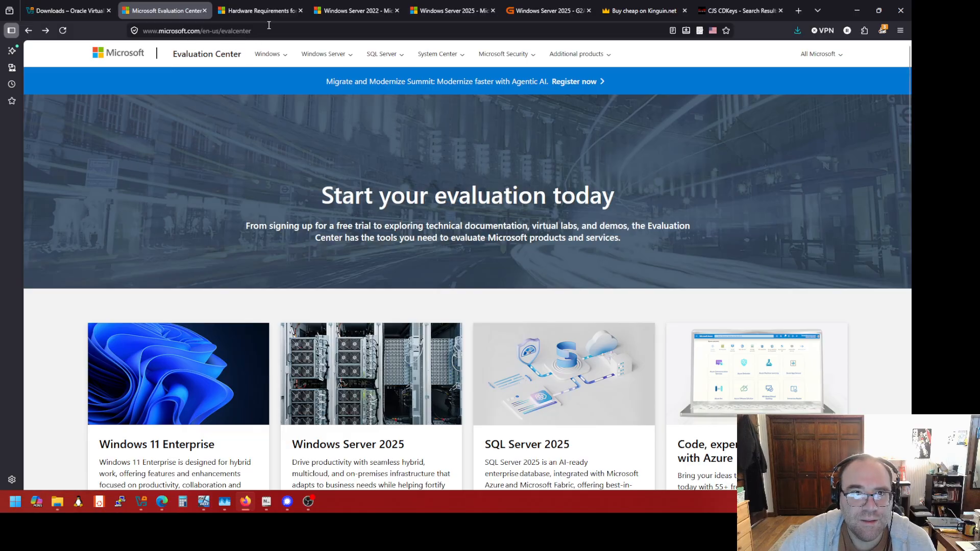
Browse the Windows, SQL Server and System Center menus, then list the Windows Server 2025, 2022, 2019 and 2016 evaluations
{"action": "left_click", "coordinate": [95, 11]}
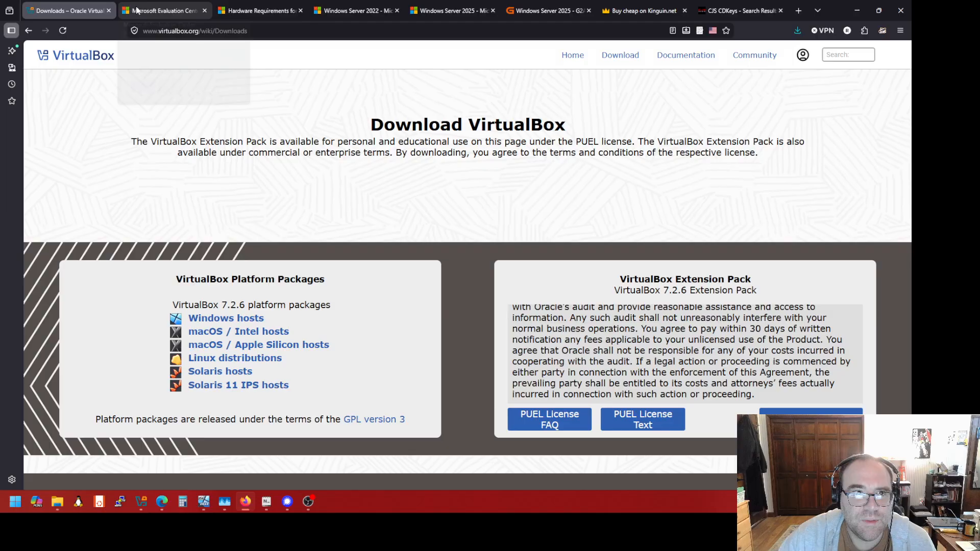
{"action": "left_click", "coordinate": [149, 11]}
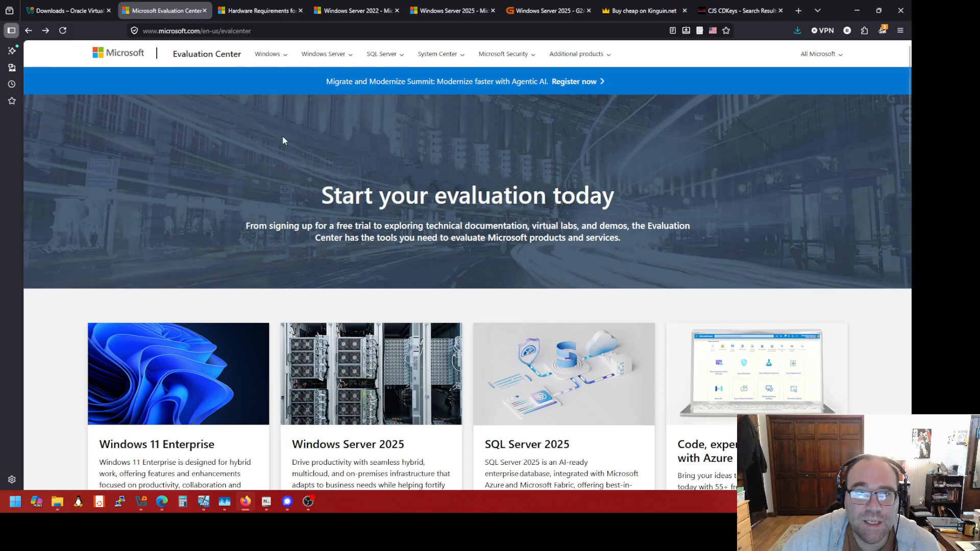
{"action": "left_click", "coordinate": [286, 58]}
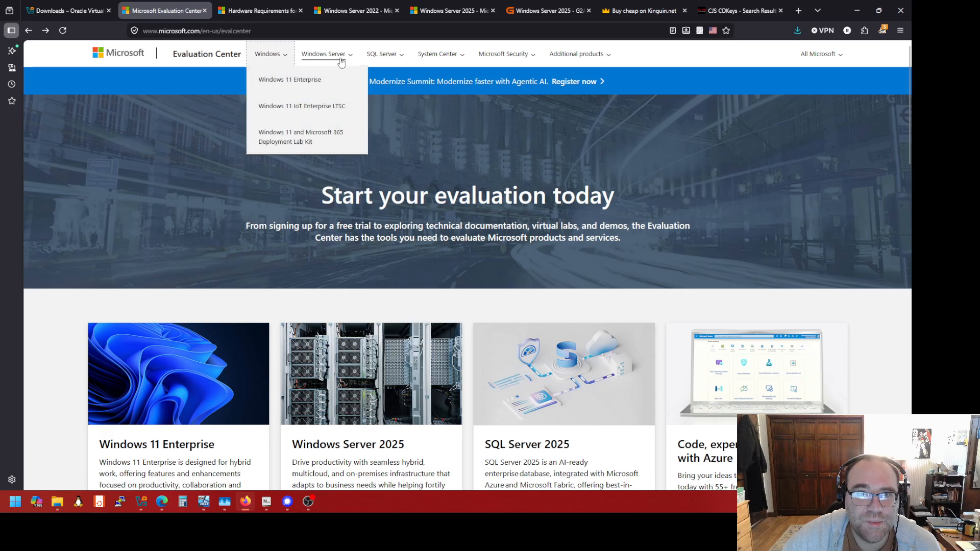
{"action": "left_click", "coordinate": [400, 60]}
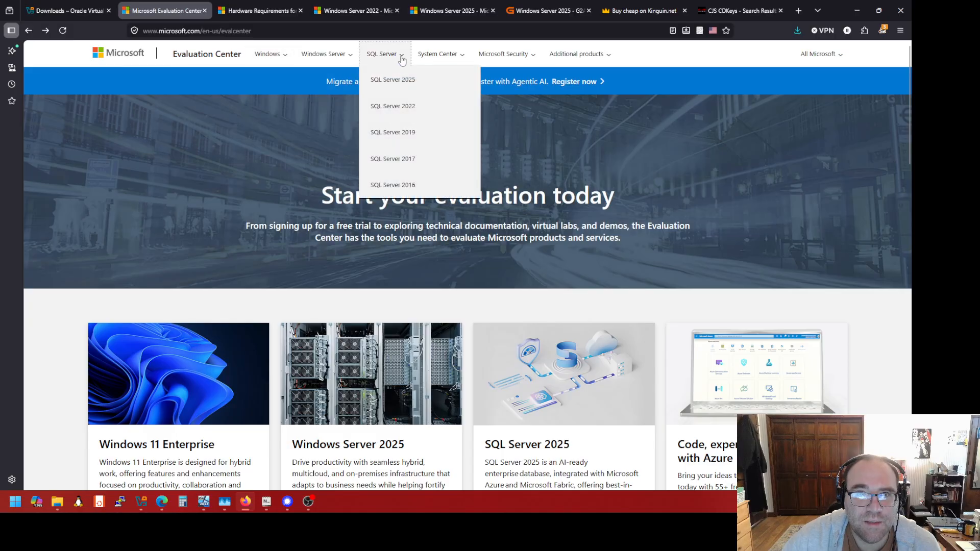
{"action": "left_click", "coordinate": [461, 56]}
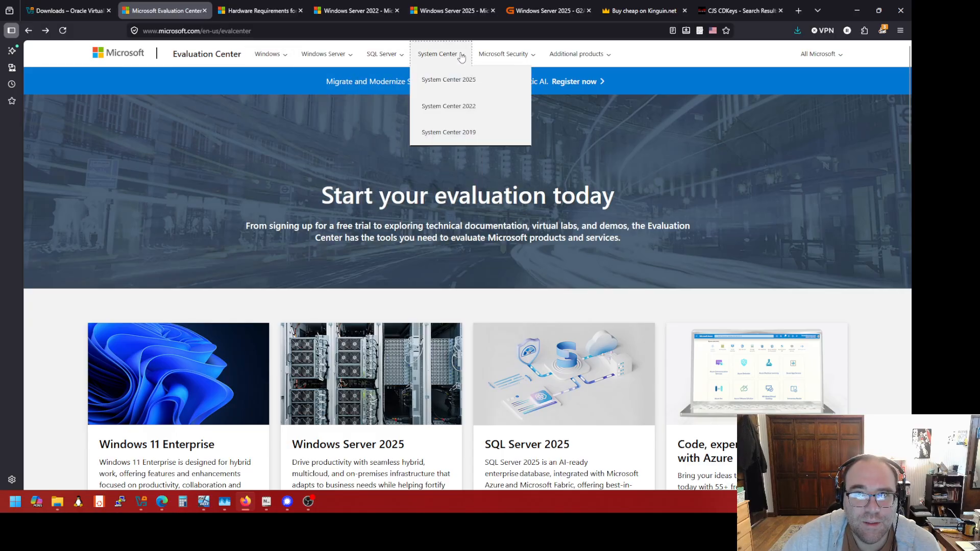
{"action": "left_click", "coordinate": [349, 58]}
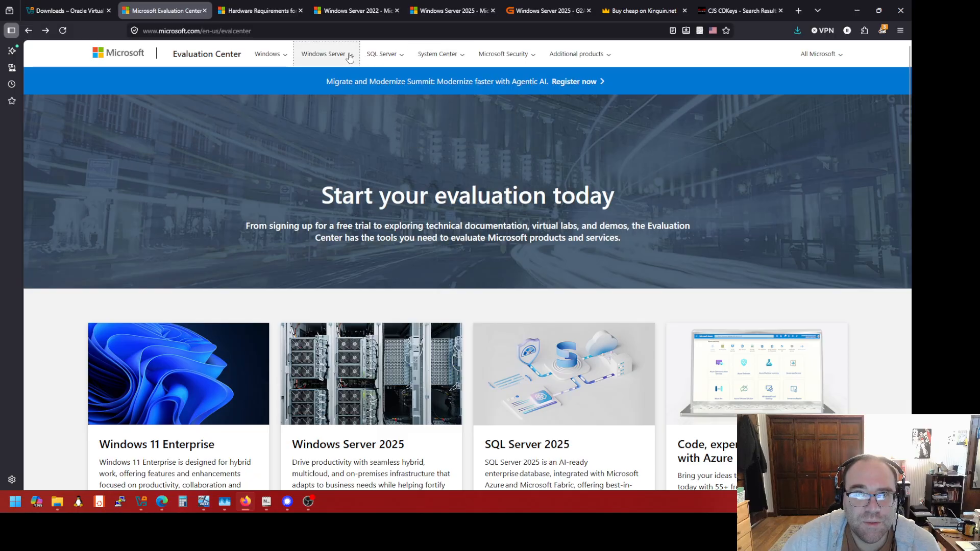
{"action": "left_click", "coordinate": [349, 57]}
{"action": "left_click", "coordinate": [349, 81]}
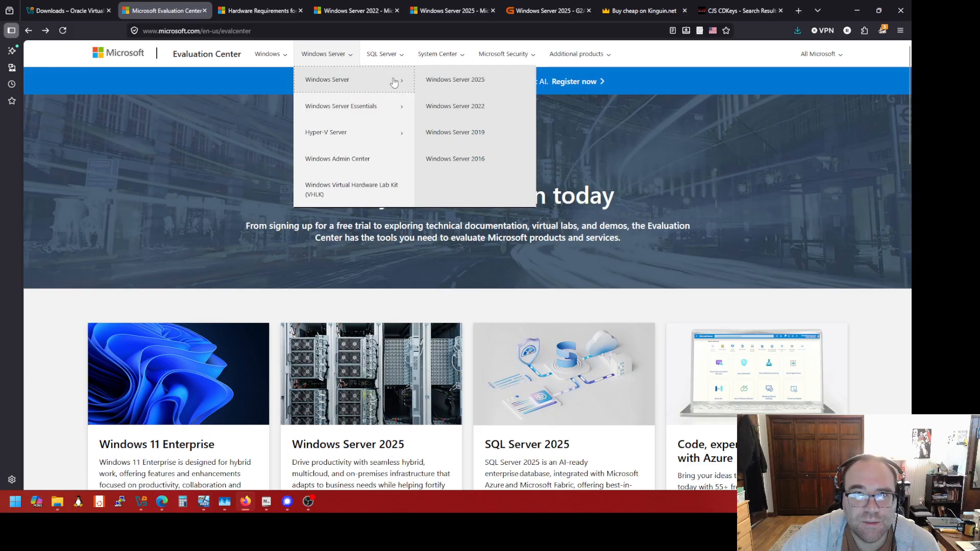
Open the Windows Server 2025 evaluation page and highlight its 10-day activation requirement
{"action": "left_click", "coordinate": [440, 82]}
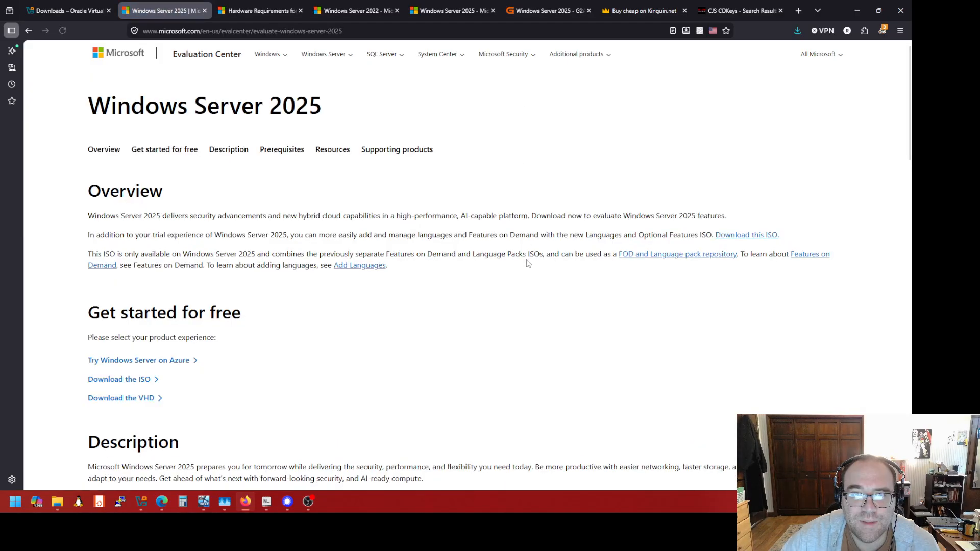
{"action": "scroll", "coordinate": [433, 264], "scroll_direction": "down", "scroll_amount": 6}
{"action": "scroll", "coordinate": [435, 263], "scroll_direction": "down", "scroll_amount": 5}
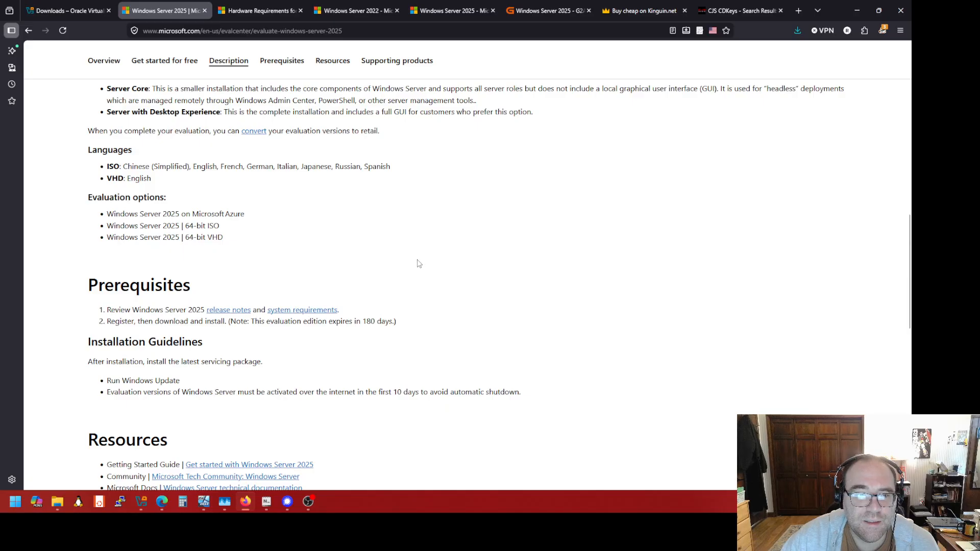
{"action": "scroll", "coordinate": [419, 264], "scroll_direction": "down", "scroll_amount": 3}
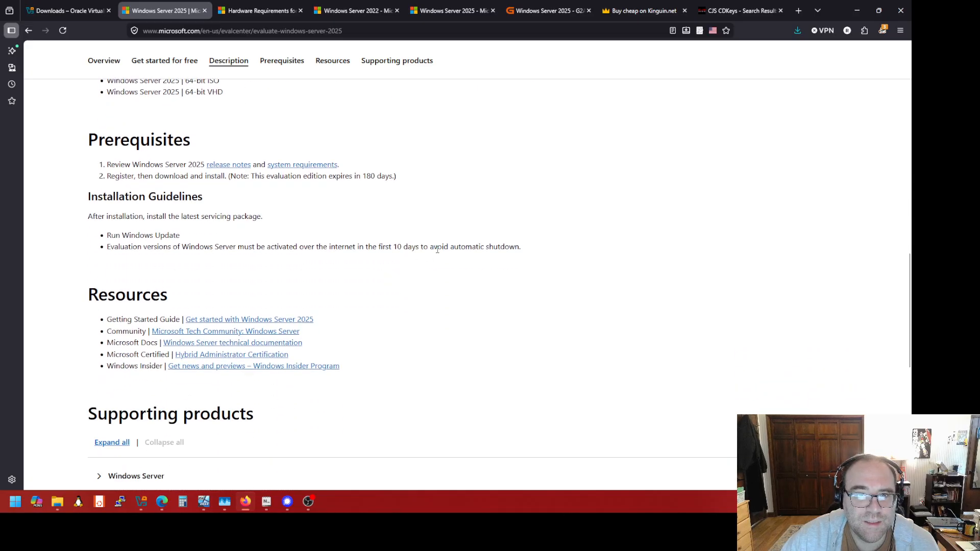
{"action": "triple_click", "coordinate": [417, 247]}
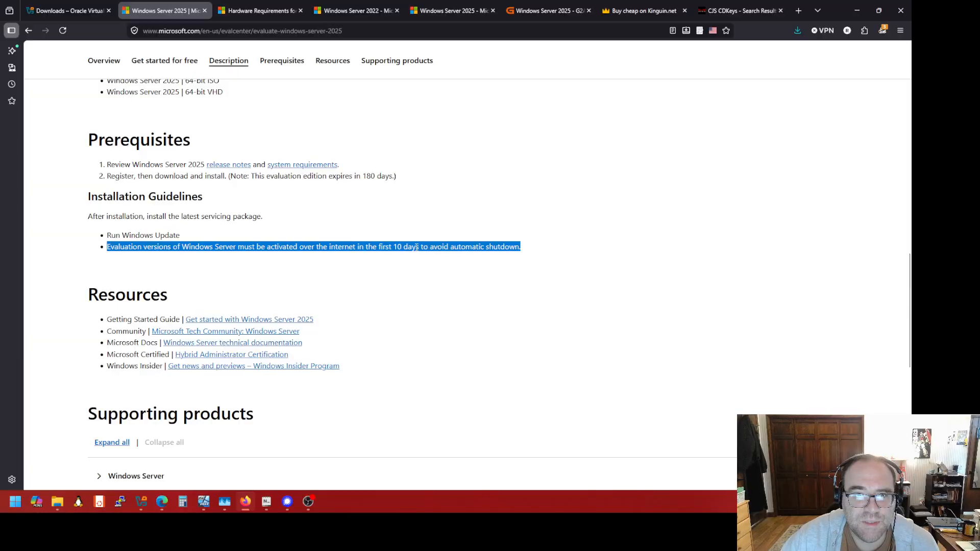
Return to the top of the evaluation page and bring VirtualBox Manager to the front
{"action": "scroll", "coordinate": [430, 278], "scroll_direction": "down", "scroll_amount": 3}
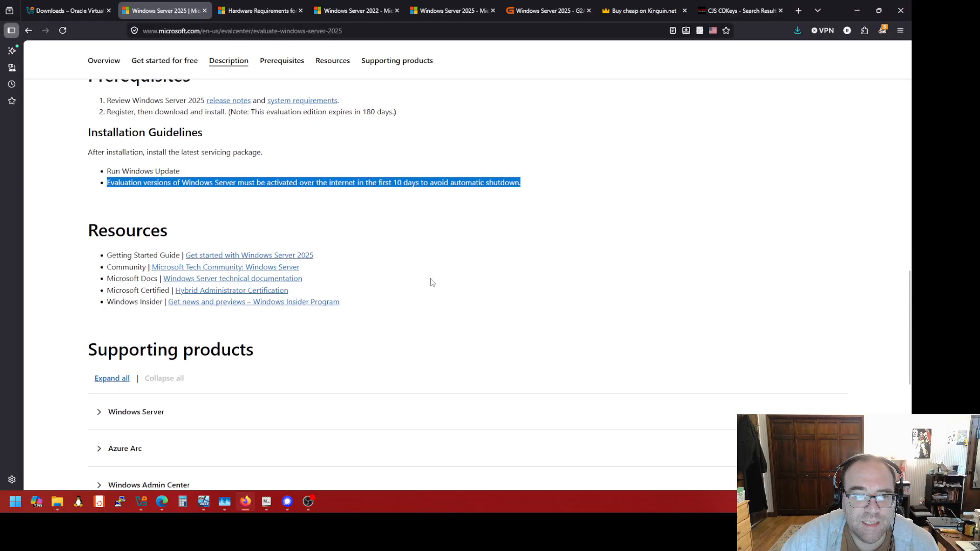
{"action": "scroll", "coordinate": [429, 276], "scroll_direction": "up", "scroll_amount": 3}
{"action": "scroll", "coordinate": [429, 275], "scroll_direction": "up", "scroll_amount": 4}
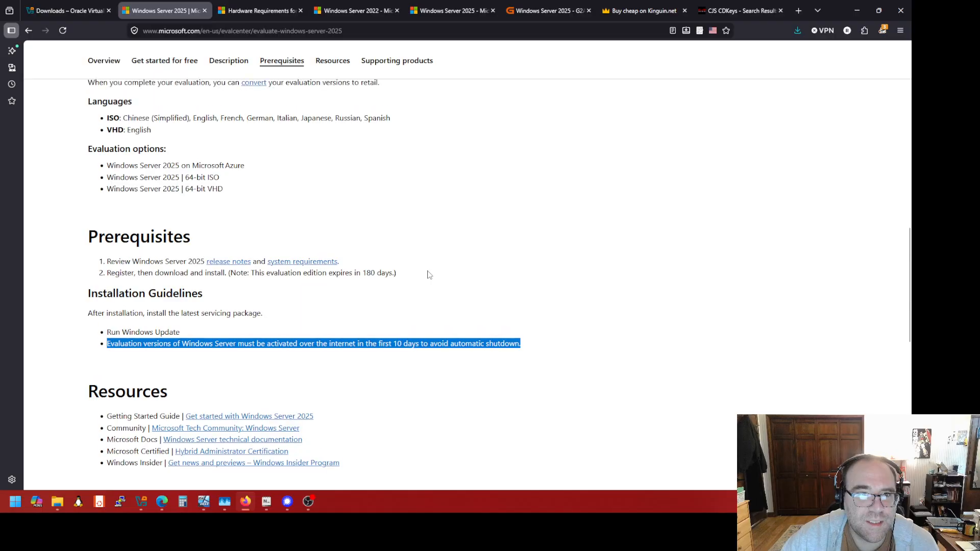
{"action": "scroll", "coordinate": [429, 269], "scroll_direction": "up", "scroll_amount": 4}
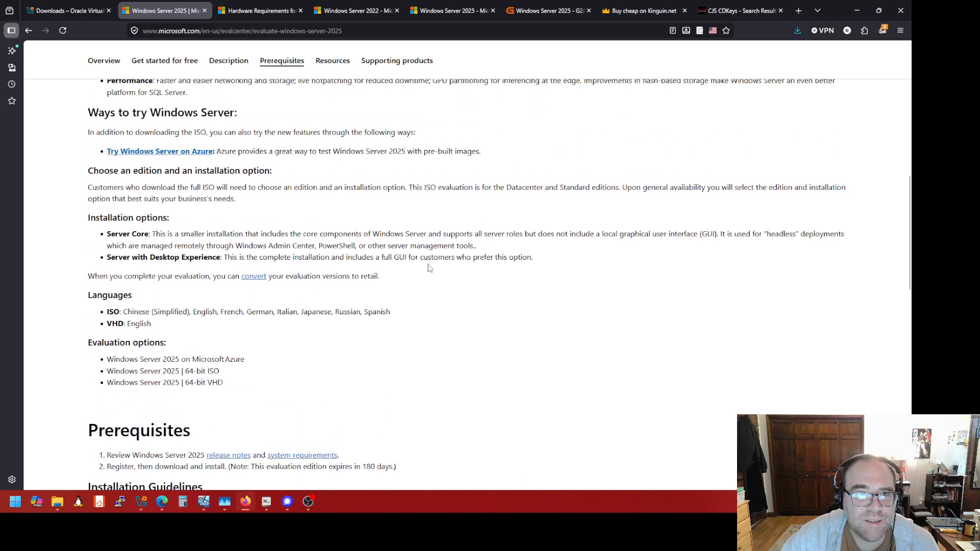
{"action": "scroll", "coordinate": [429, 268], "scroll_direction": "down", "scroll_amount": 4}
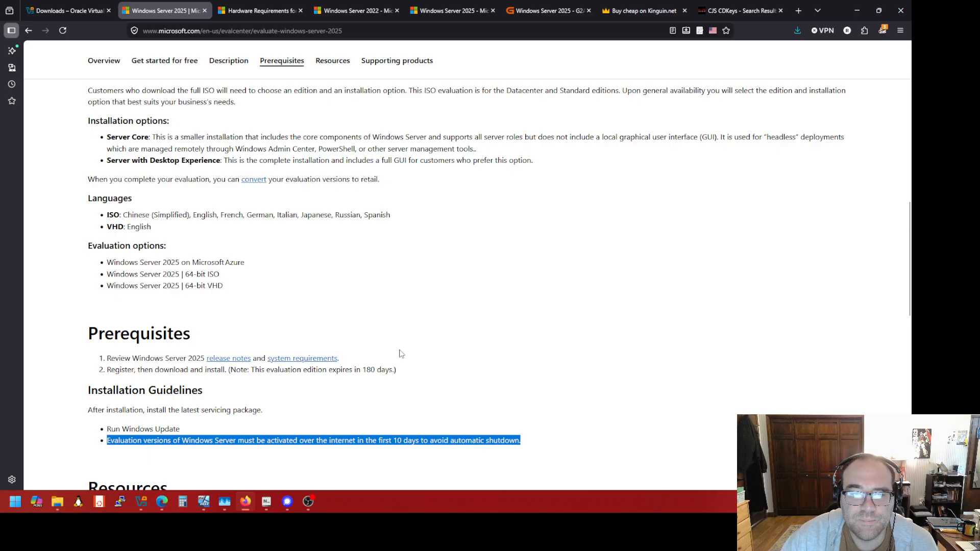
{"action": "scroll", "coordinate": [401, 353], "scroll_direction": "up", "scroll_amount": 3}
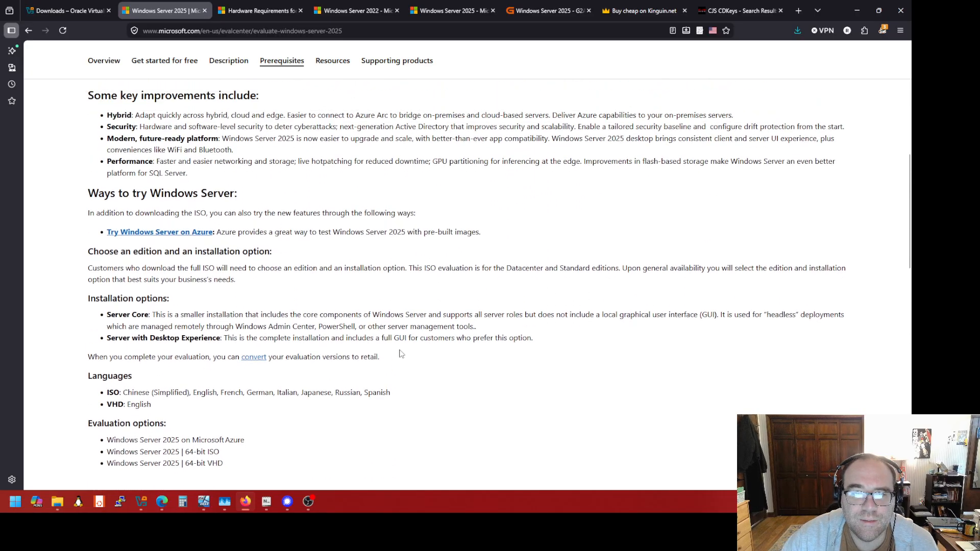
{"action": "scroll", "coordinate": [400, 353], "scroll_direction": "up", "scroll_amount": 10}
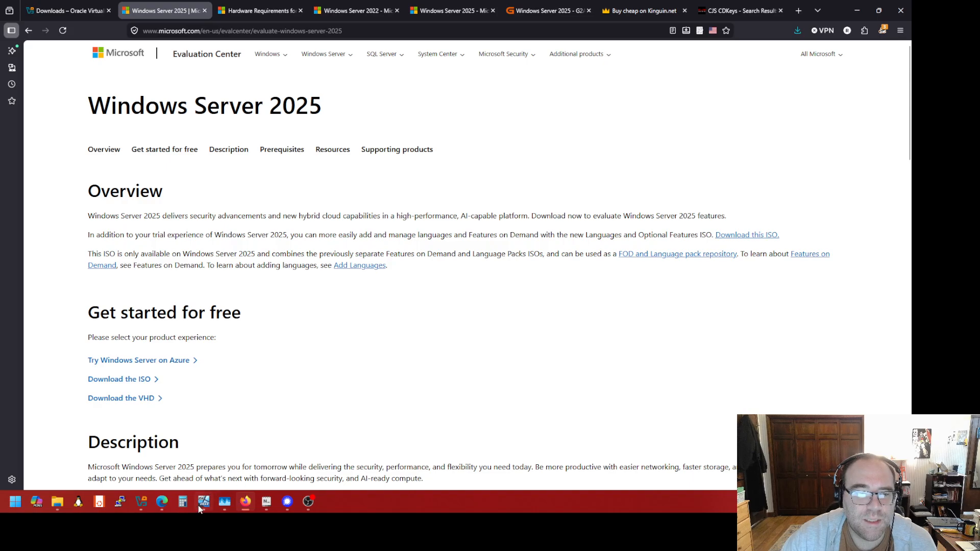
{"action": "mouse_move", "coordinate": [204, 506]}
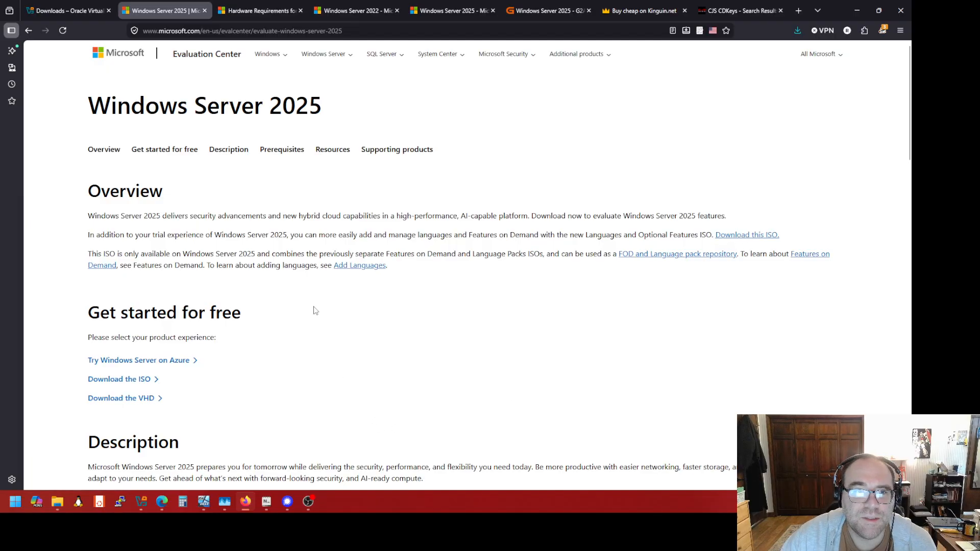
{"action": "left_click", "coordinate": [168, 475]}
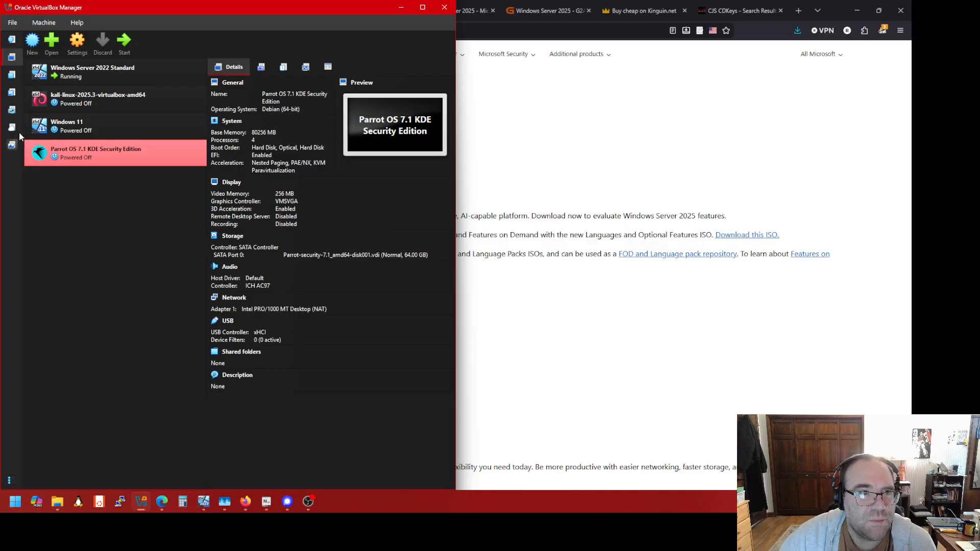
Check the installed extensions, starting and then cancelling an extension pack install
{"action": "left_click", "coordinate": [13, 76]}
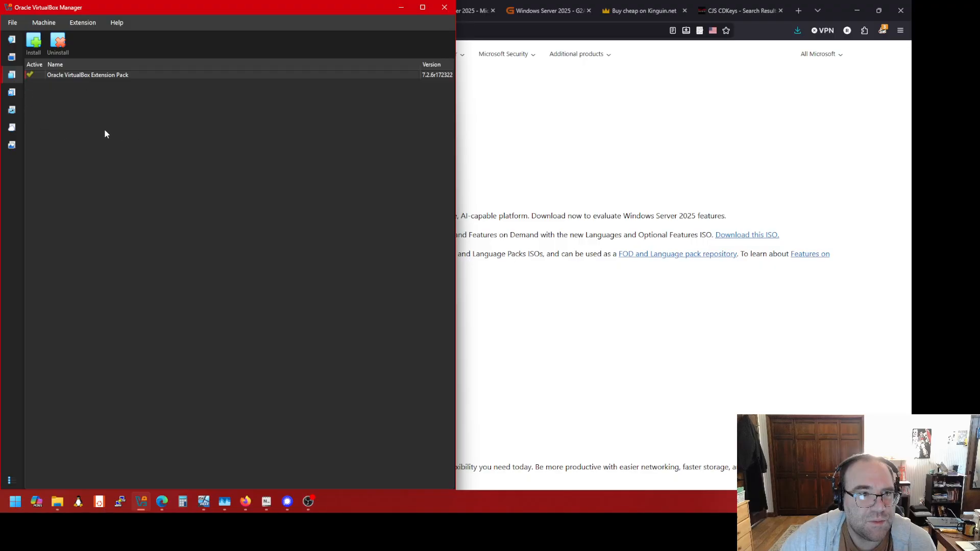
{"action": "left_click", "coordinate": [34, 41]}
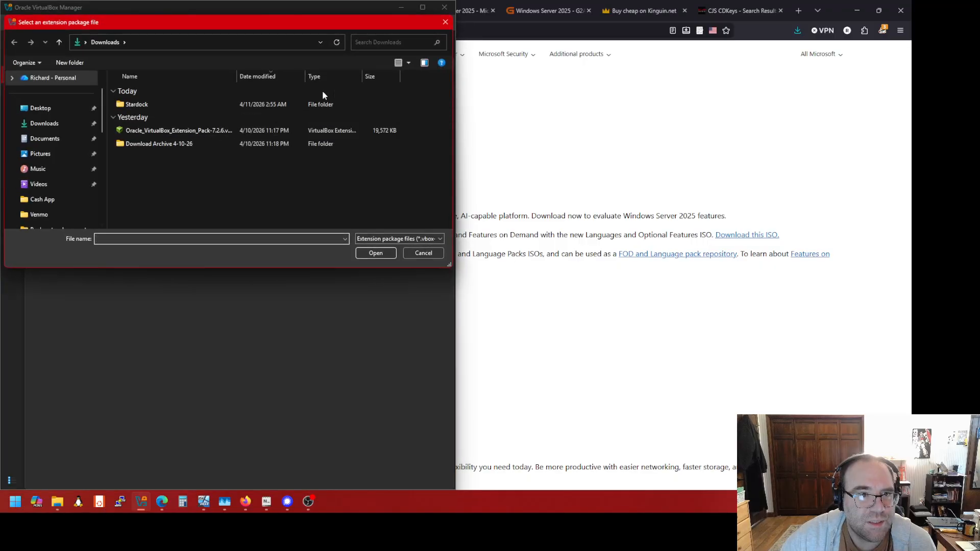
{"action": "left_click", "coordinate": [445, 22]}
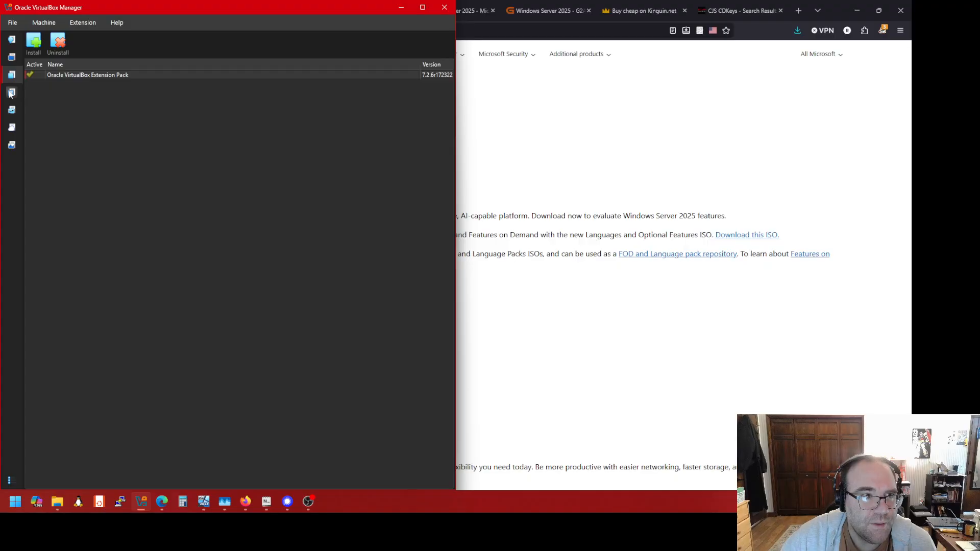
Look through the media and network managers, settle on the Optical disks list, and start adding an image
{"action": "left_click", "coordinate": [11, 92]}
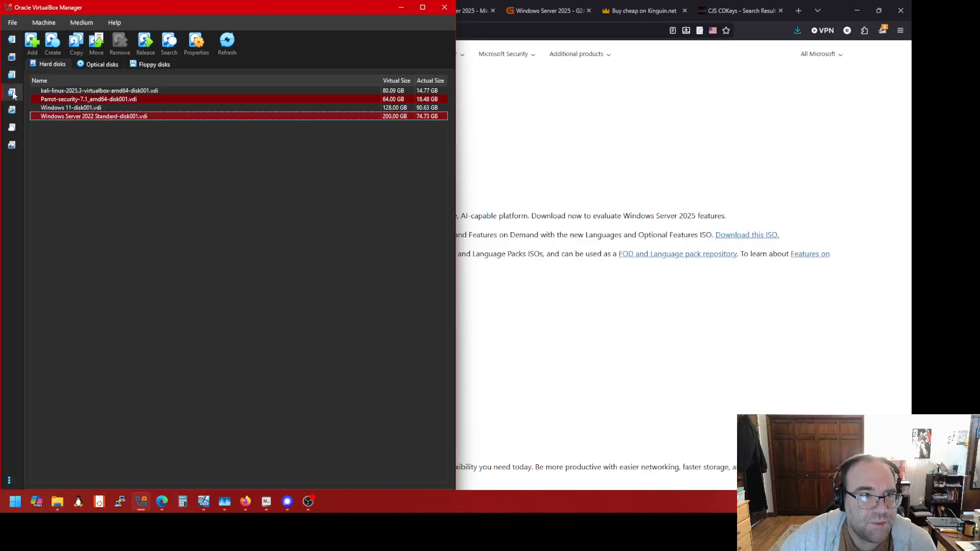
{"action": "left_click", "coordinate": [11, 110]}
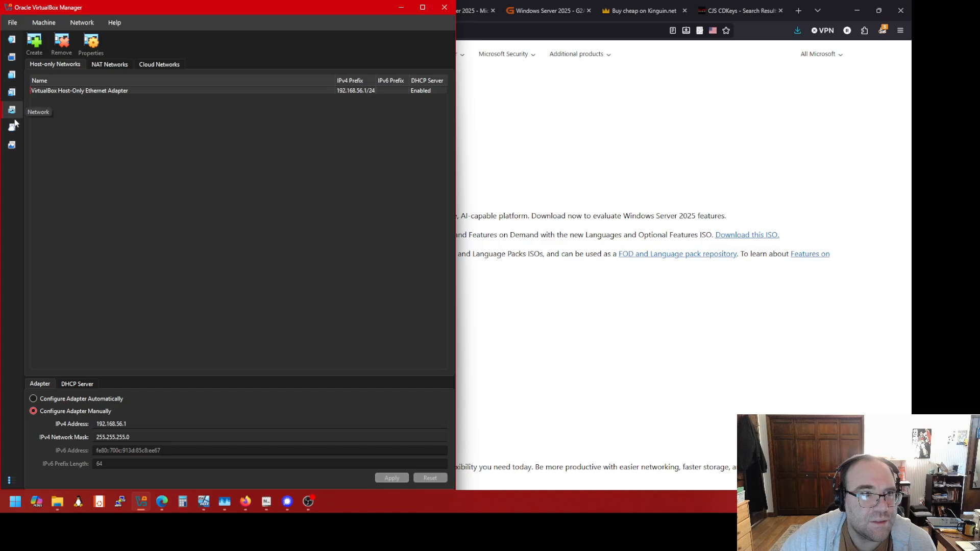
{"action": "left_click", "coordinate": [13, 93]}
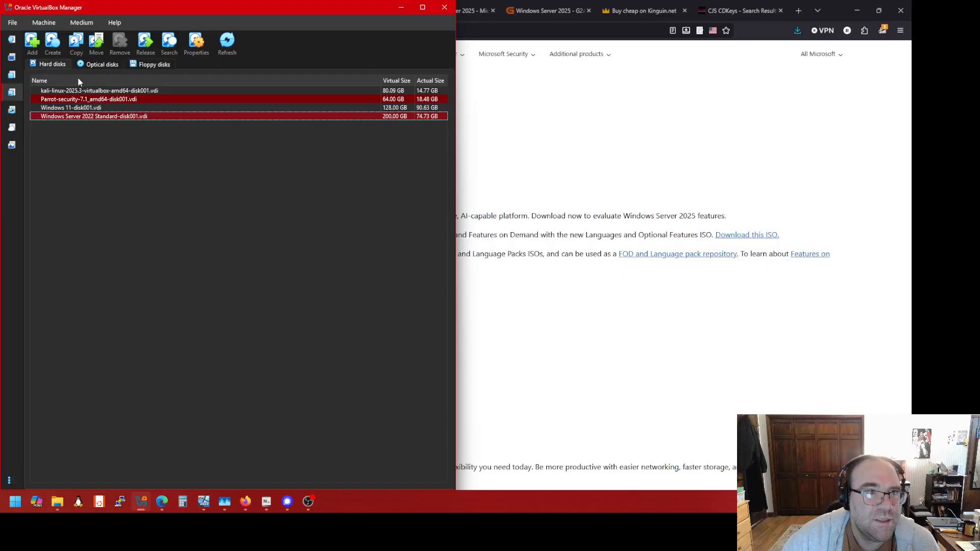
{"action": "left_click", "coordinate": [90, 66]}
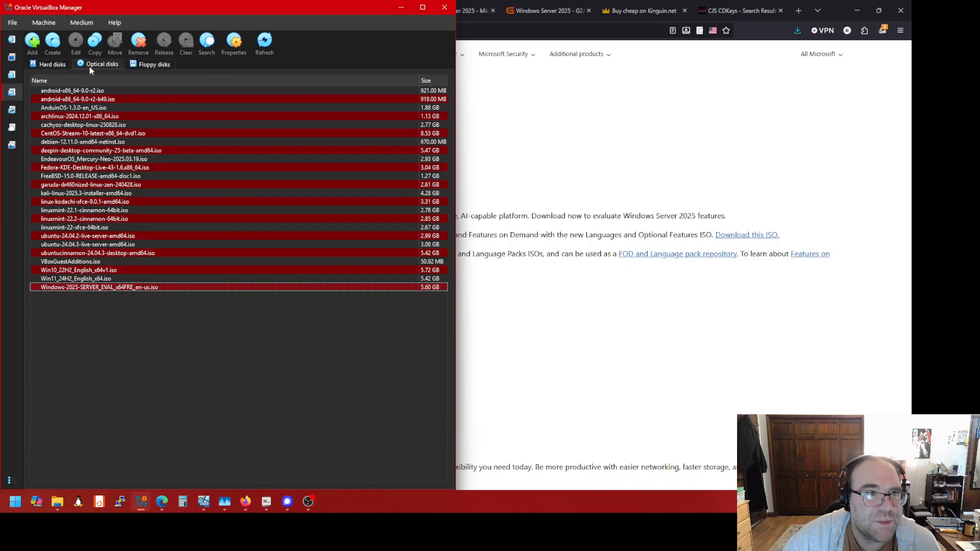
{"action": "left_click", "coordinate": [56, 64]}
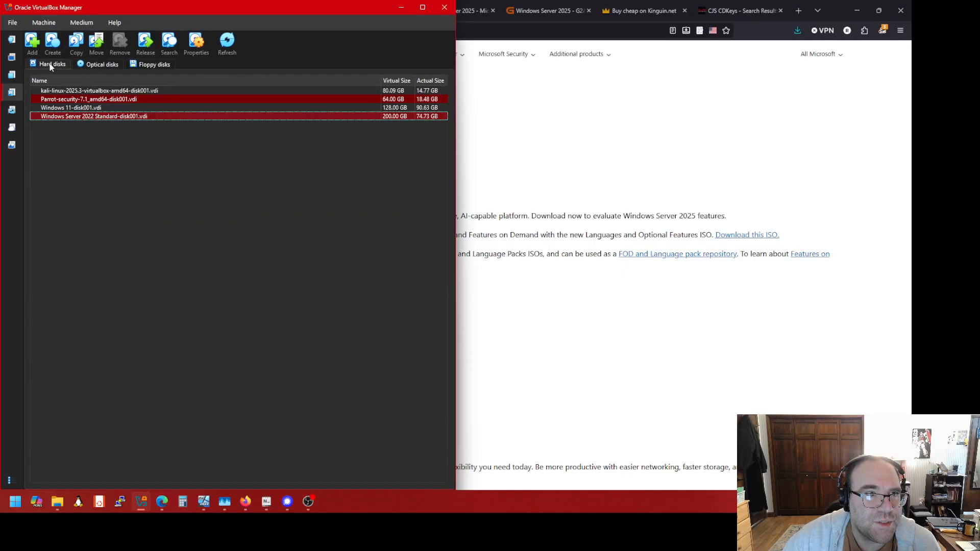
{"action": "left_click", "coordinate": [148, 64]}
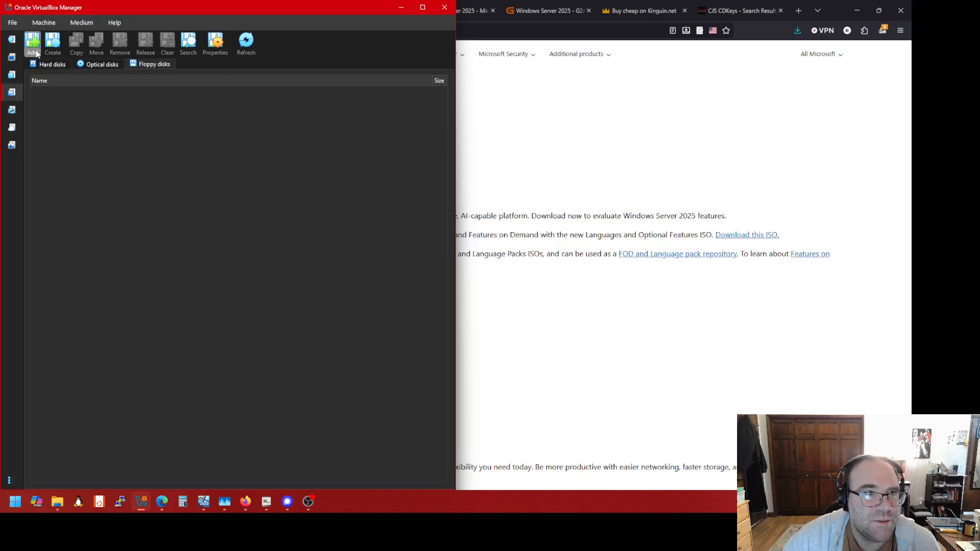
{"action": "left_click", "coordinate": [90, 64]}
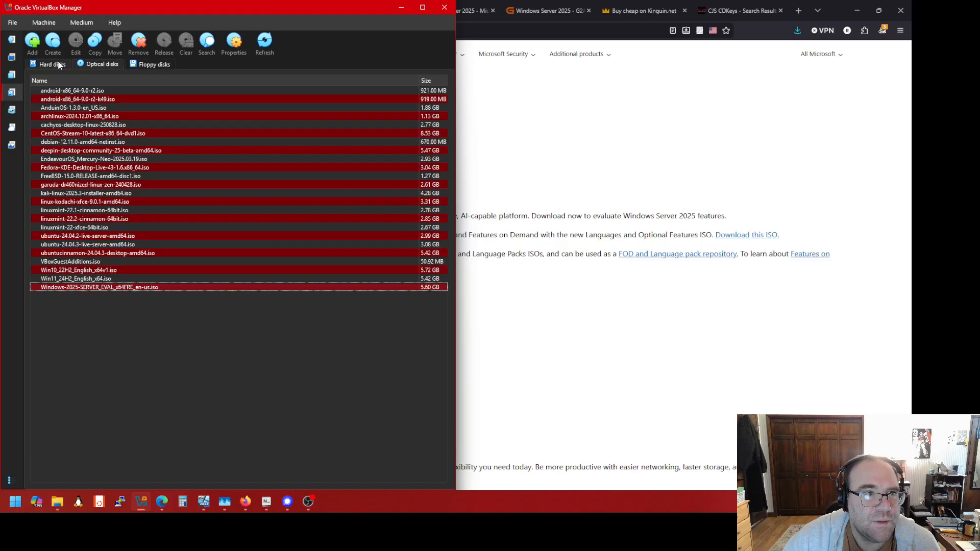
{"action": "left_click", "coordinate": [67, 65]}
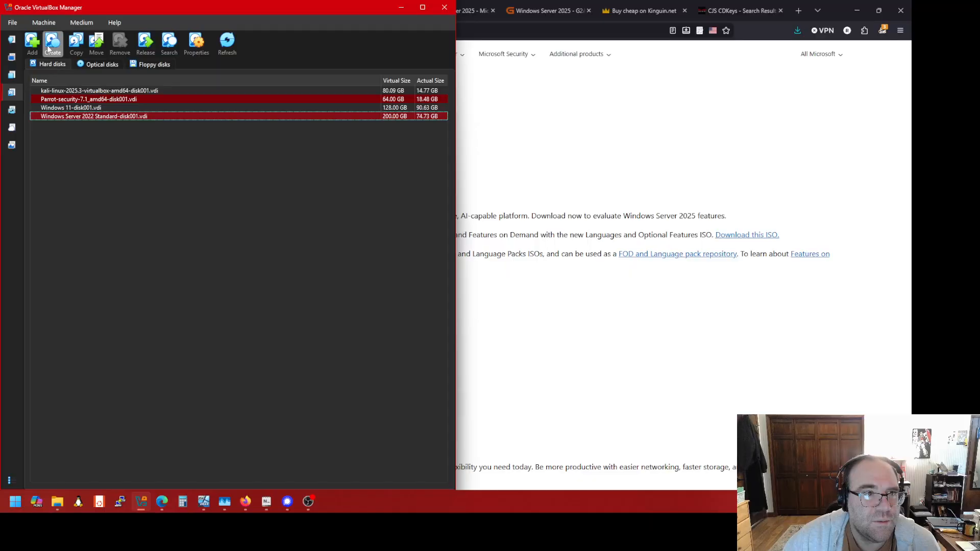
{"action": "left_click", "coordinate": [89, 63]}
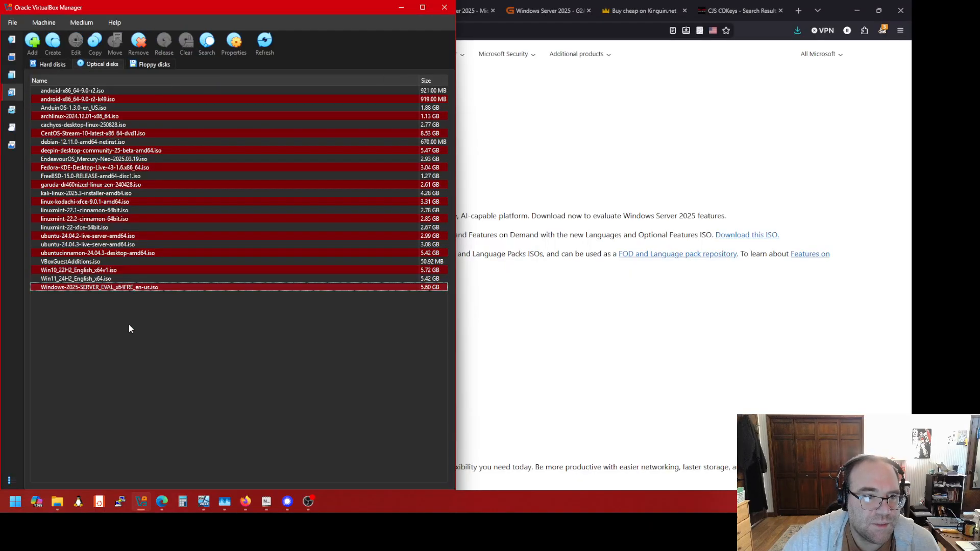
{"action": "left_click", "coordinate": [34, 43]}
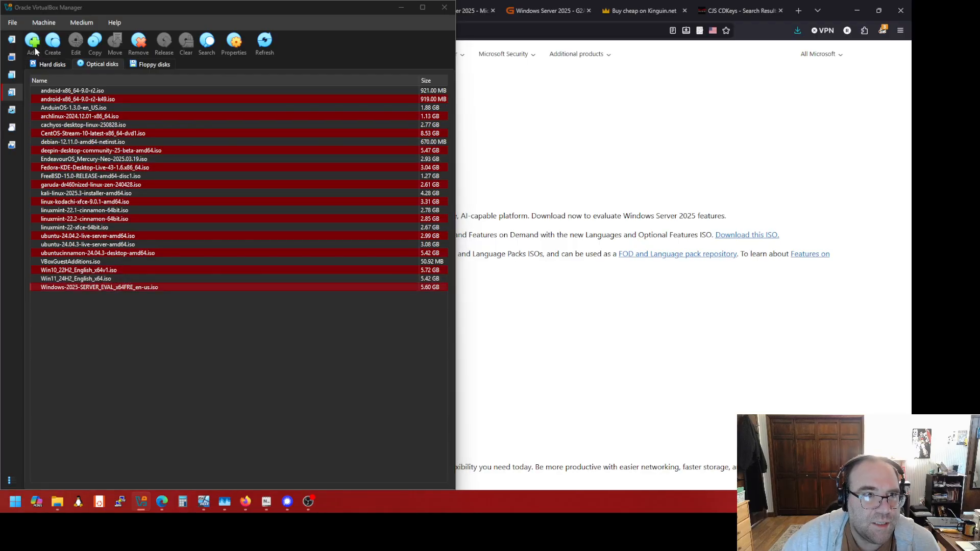
Add Windows-2025-SERVER_EVAL_x64FRE_en-us.iso to the optical disks and return to the Machines list
{"action": "scroll", "coordinate": [217, 209], "scroll_direction": "down", "scroll_amount": 5}
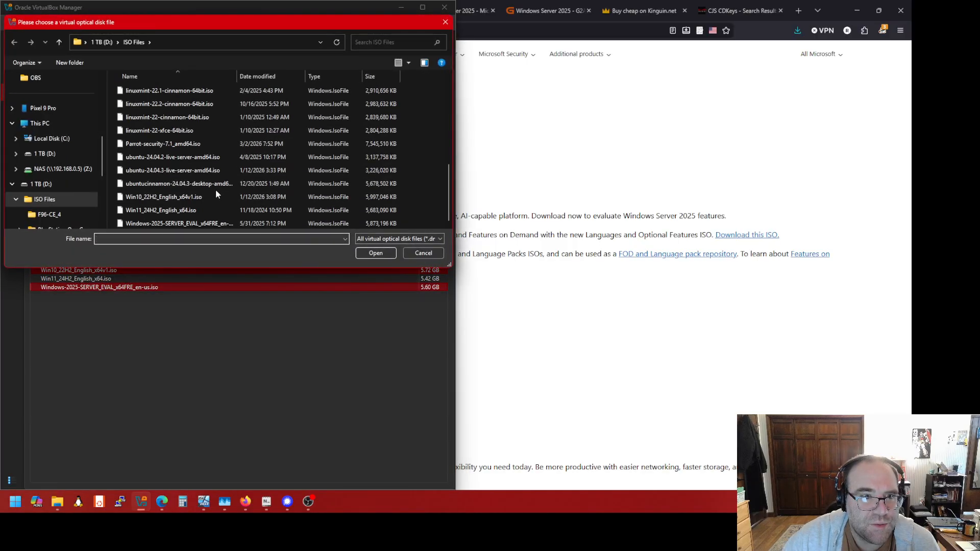
{"action": "left_click", "coordinate": [212, 223]}
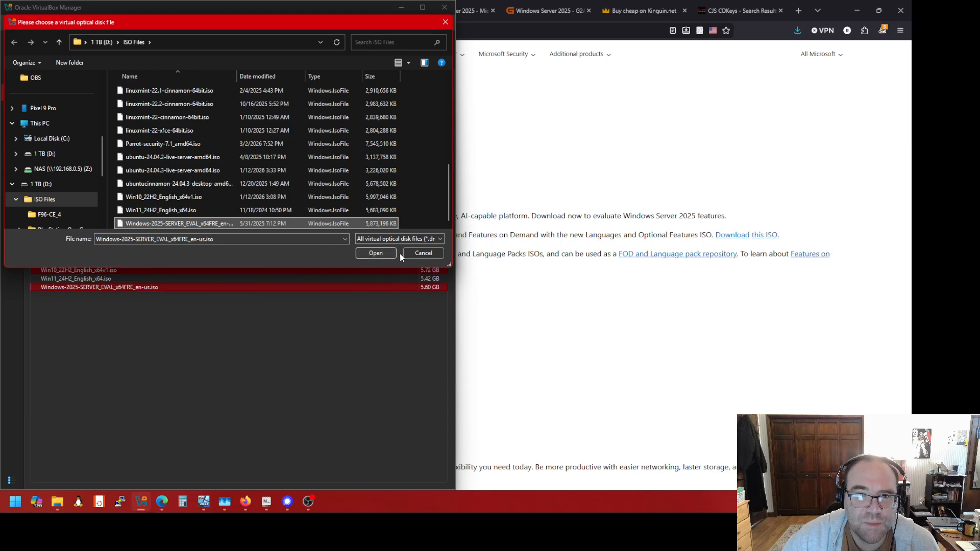
{"action": "left_click", "coordinate": [373, 254]}
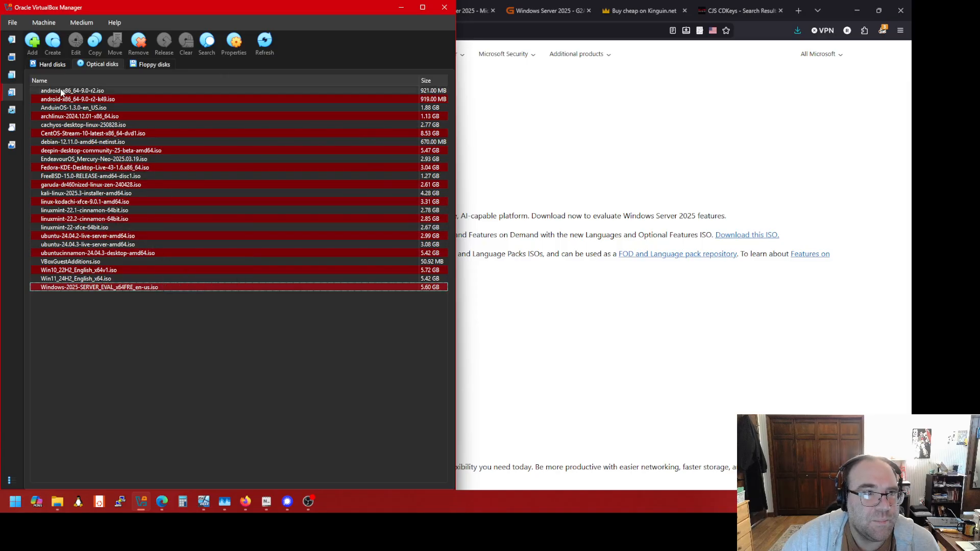
{"action": "left_click", "coordinate": [13, 57]}
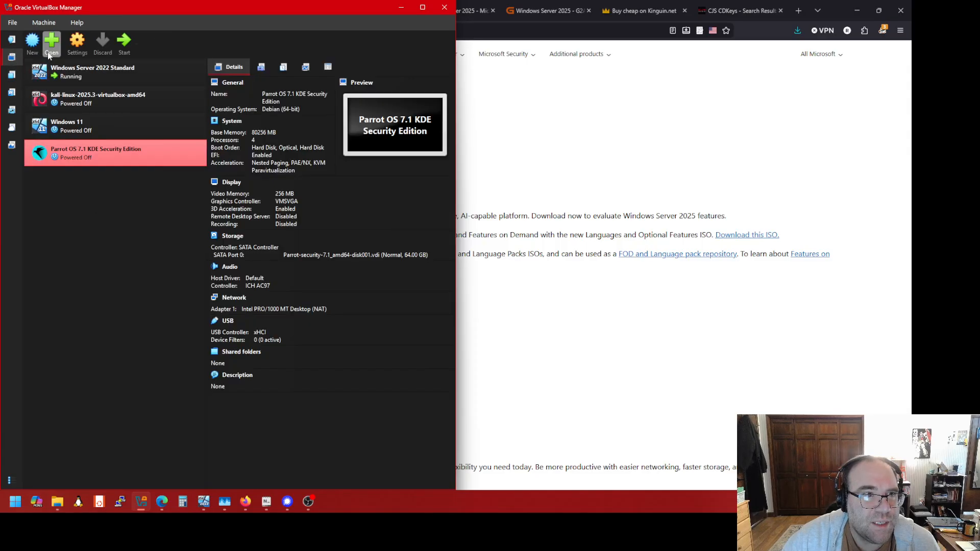
Create VM 'Windows Server 2025 Demo' from the 2025 evaluation ISO, unattended install off, Windows Server 2025 (64-bit)
{"action": "left_click", "coordinate": [33, 42]}
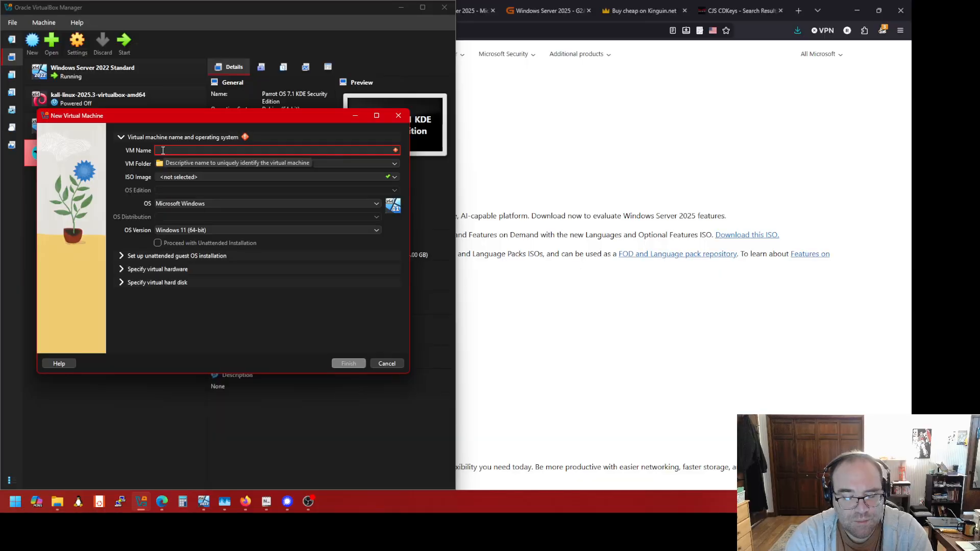
{"action": "type", "text": "Win"}
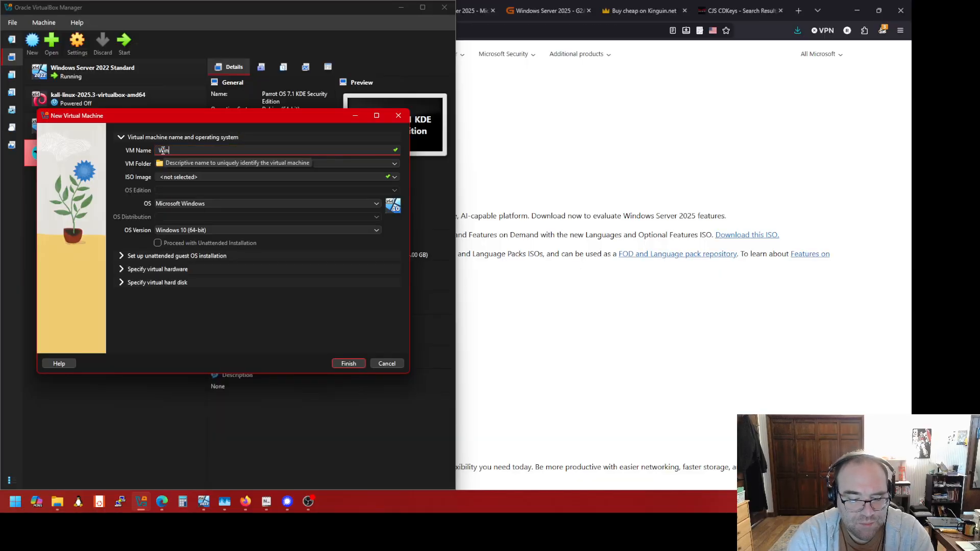
{"action": "type", "text": "dows Ser"}
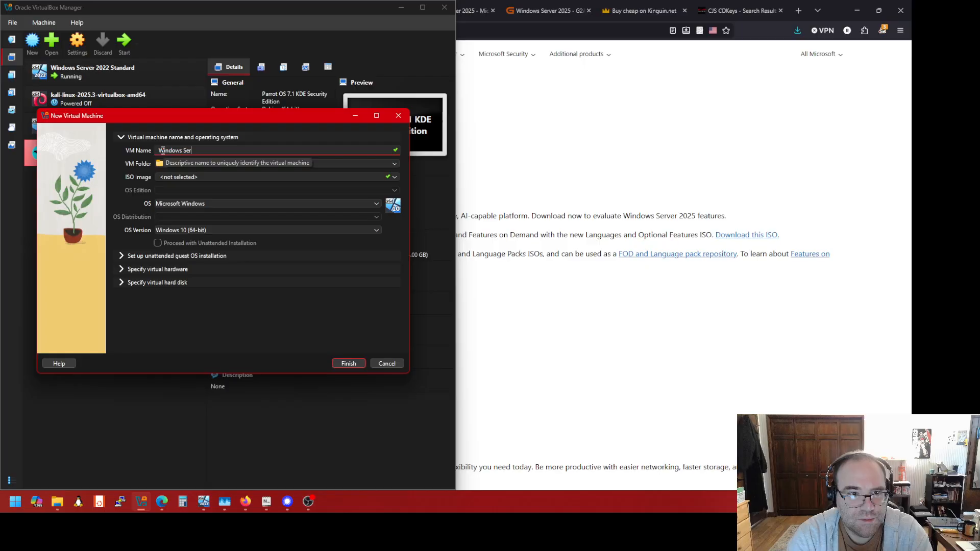
{"action": "type", "text": "ver 202"}
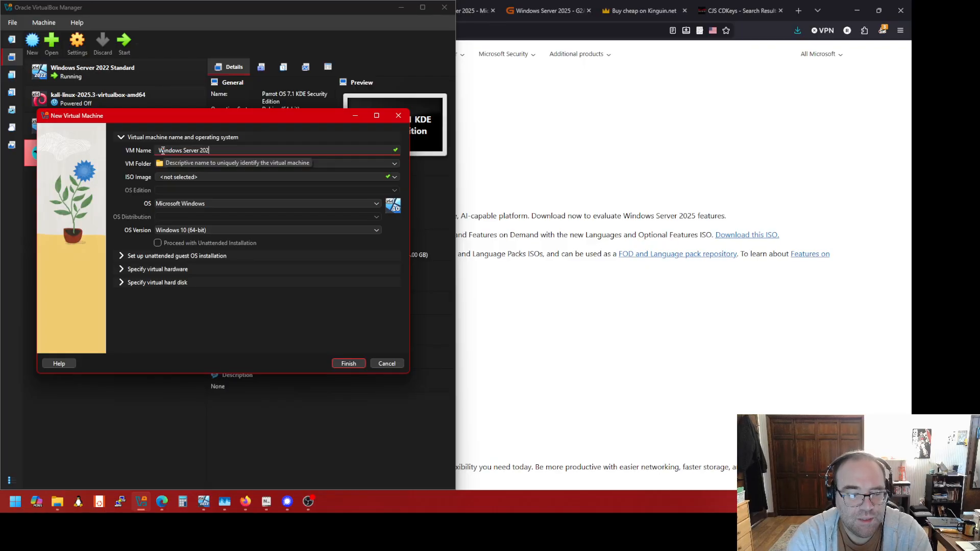
{"action": "type", "text": "5 Demo"}
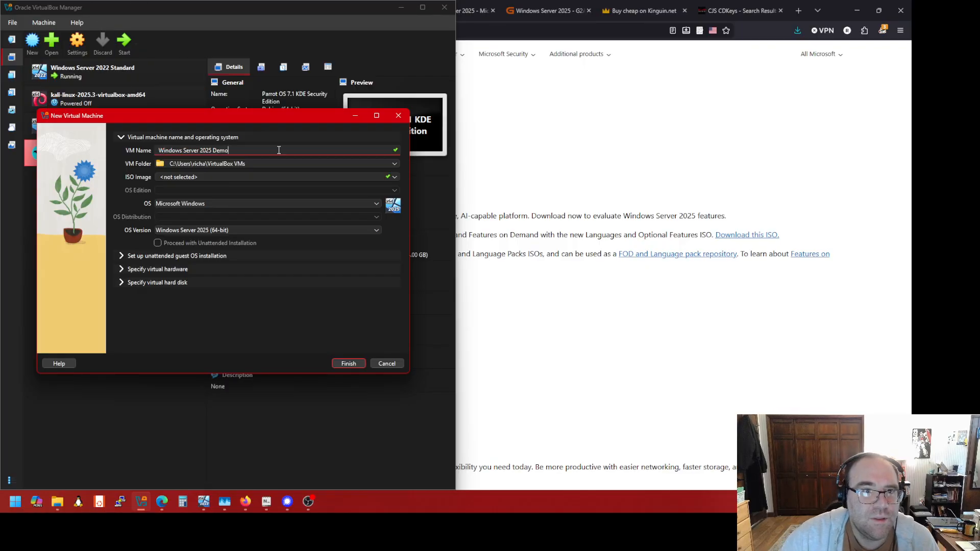
{"action": "left_click", "coordinate": [394, 178]}
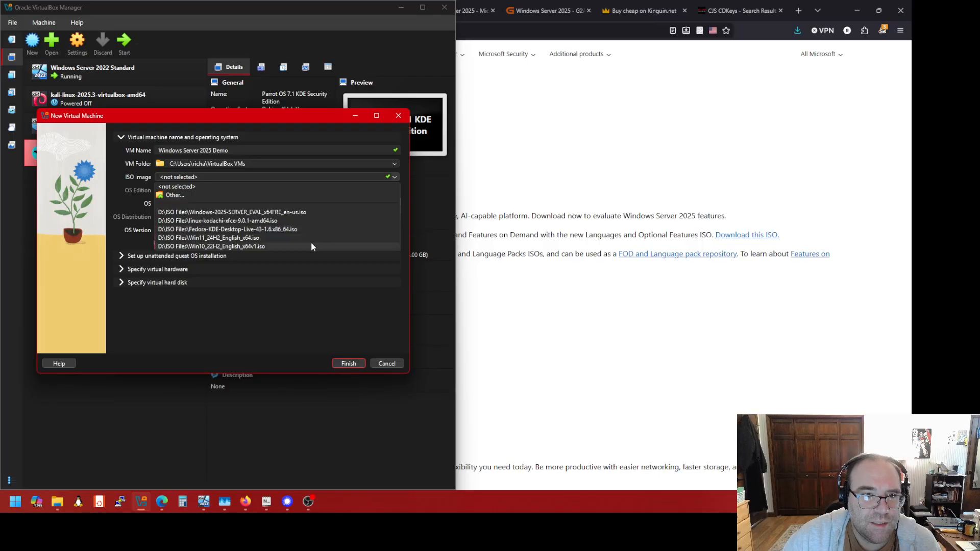
{"action": "left_click", "coordinate": [318, 212]}
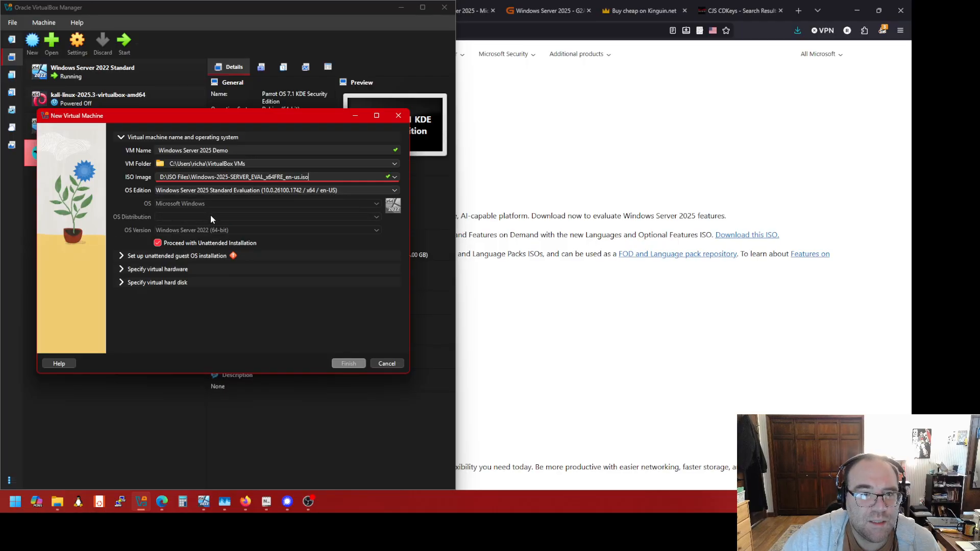
{"action": "left_click", "coordinate": [157, 242]}
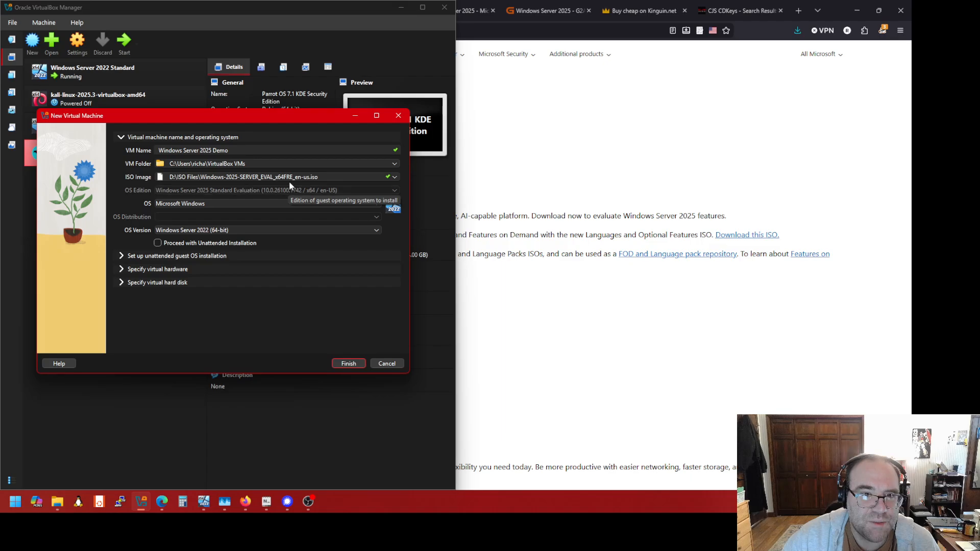
{"action": "left_click", "coordinate": [279, 230]}
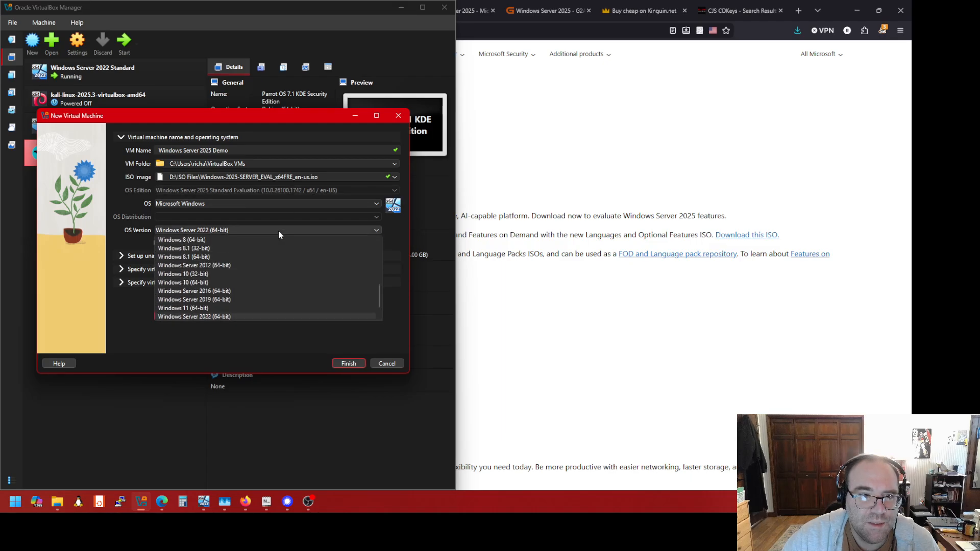
{"action": "scroll", "coordinate": [274, 255], "scroll_direction": "down", "scroll_amount": 1}
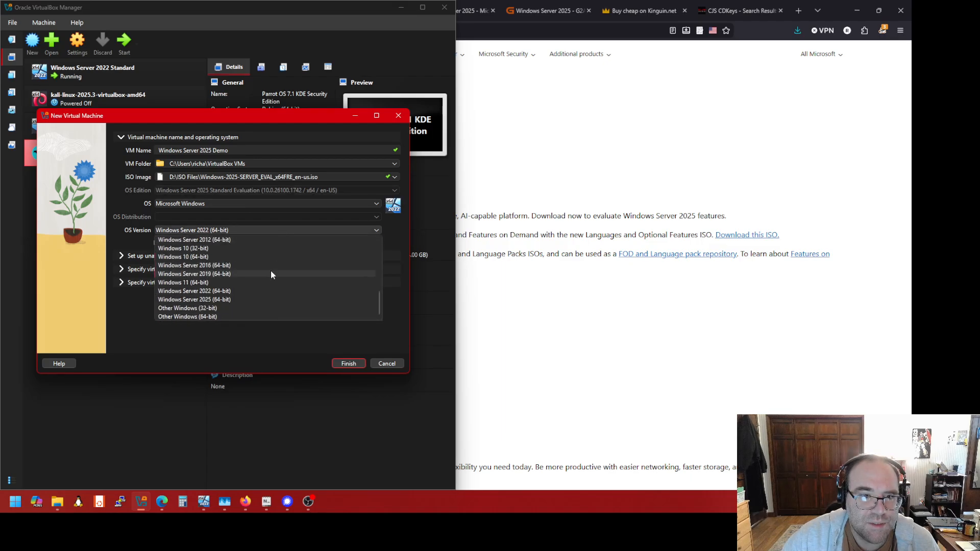
{"action": "left_click", "coordinate": [266, 301]}
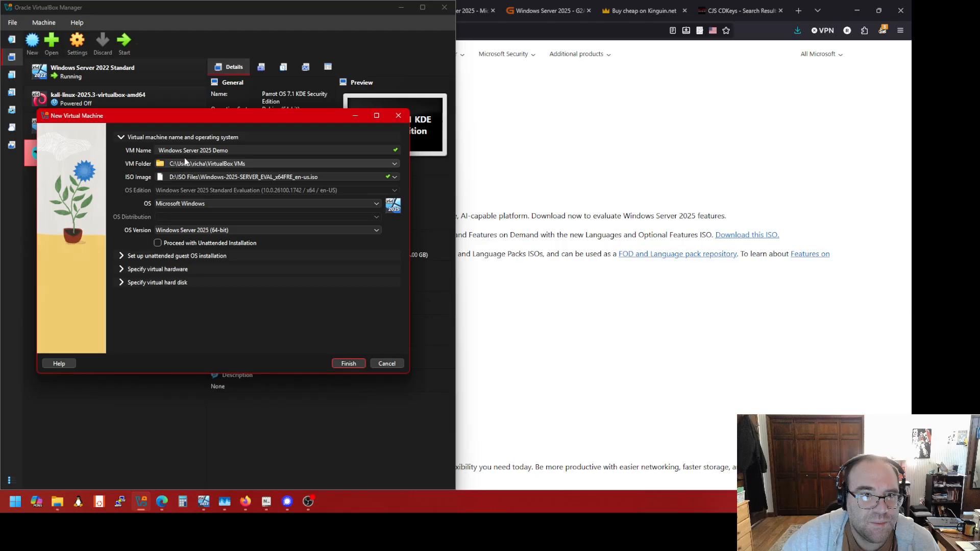
{"action": "left_click", "coordinate": [394, 165]}
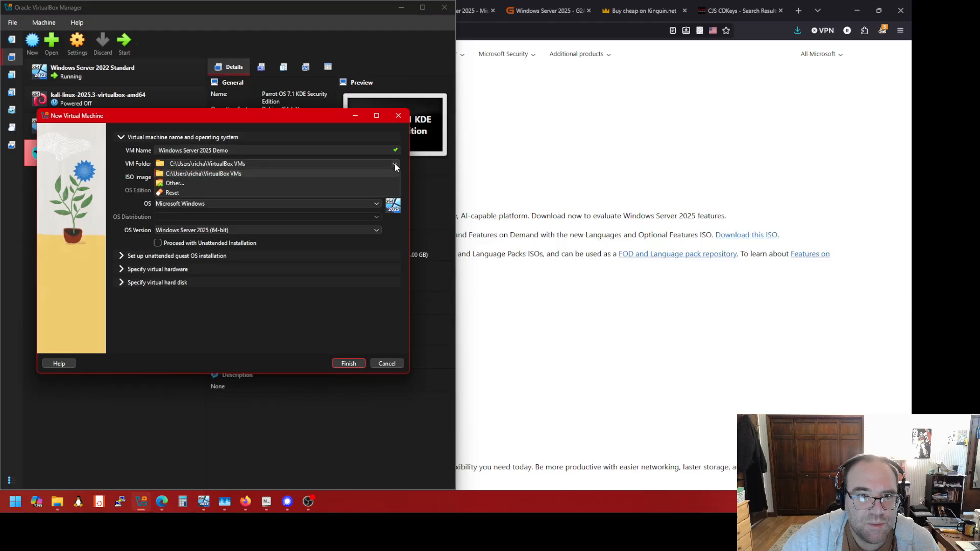
Set the VM folder to D:\VM Guests via Other... on drive 1 TB (D:)
{"action": "left_click", "coordinate": [283, 183]}
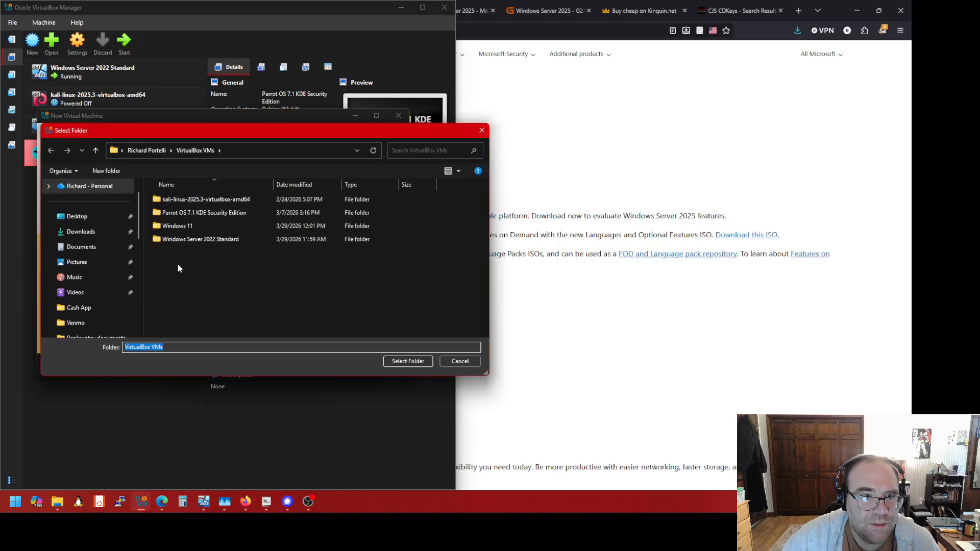
{"action": "scroll", "coordinate": [81, 225], "scroll_direction": "down", "scroll_amount": 10}
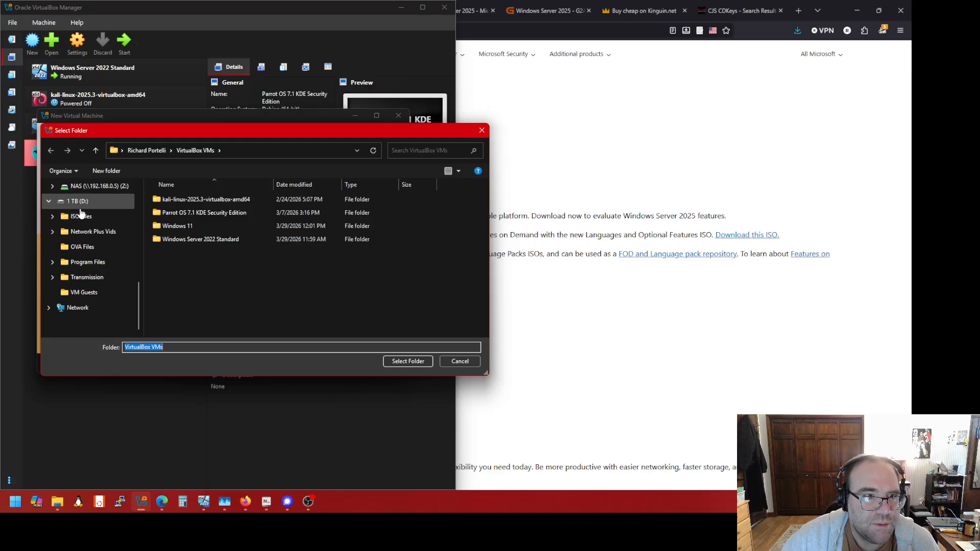
{"action": "left_click", "coordinate": [82, 204]}
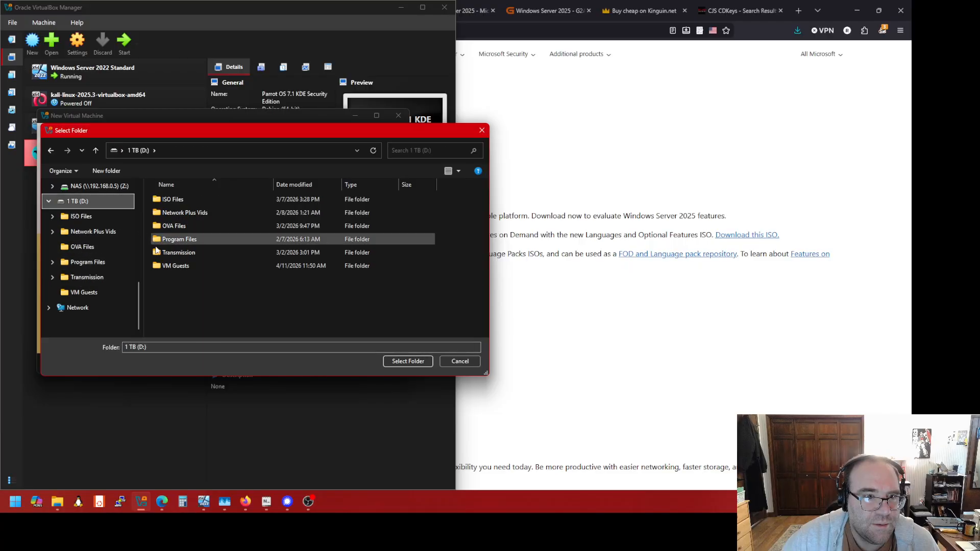
{"action": "double_click", "coordinate": [177, 267]}
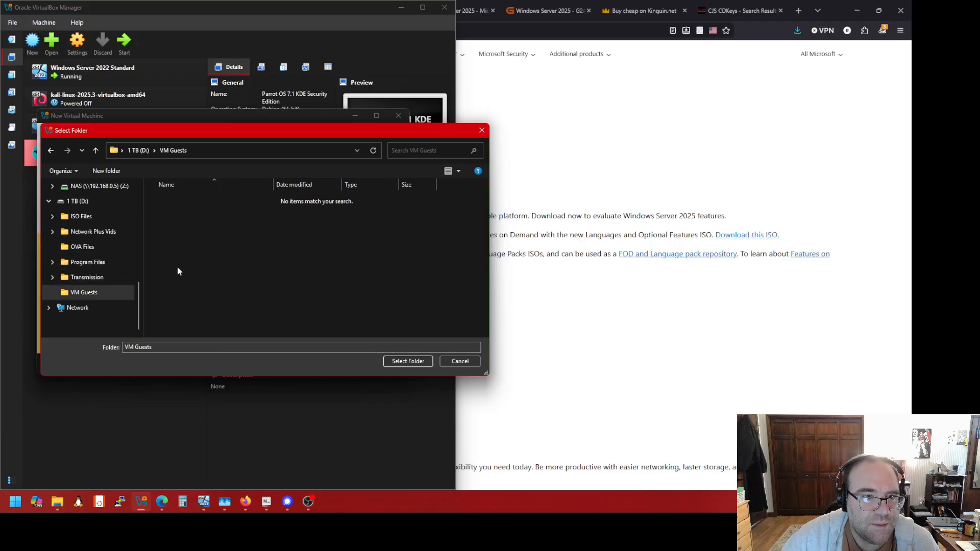
{"action": "left_click", "coordinate": [408, 361]}
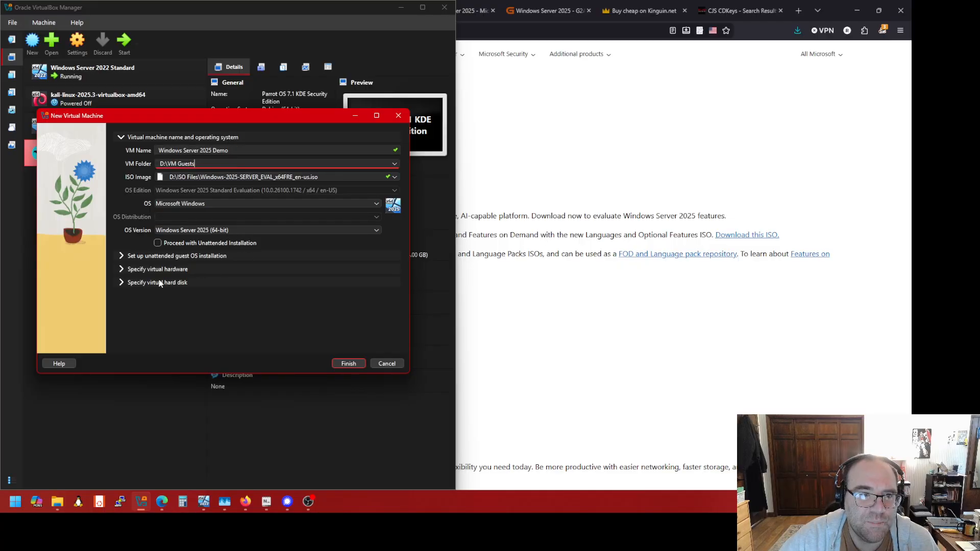
Expand the virtual hardware settings and set Base Memory to 7500 MB
{"action": "left_click", "coordinate": [125, 270]}
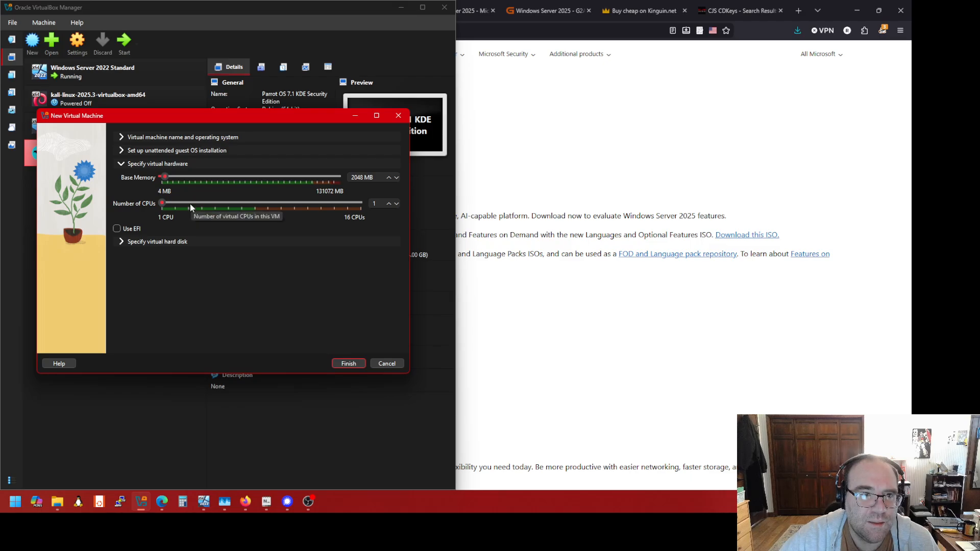
{"action": "double_click", "coordinate": [354, 178]}
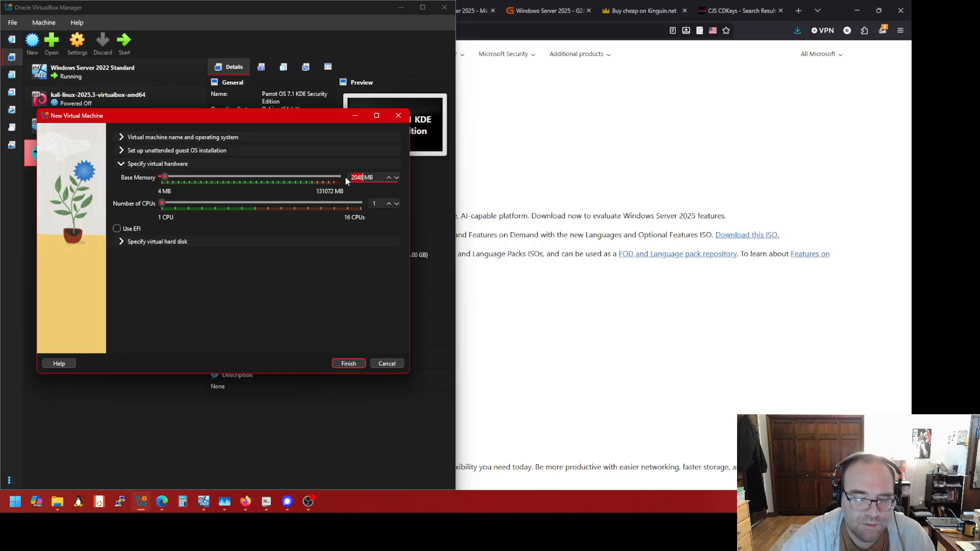
{"action": "type", "text": "4256"}
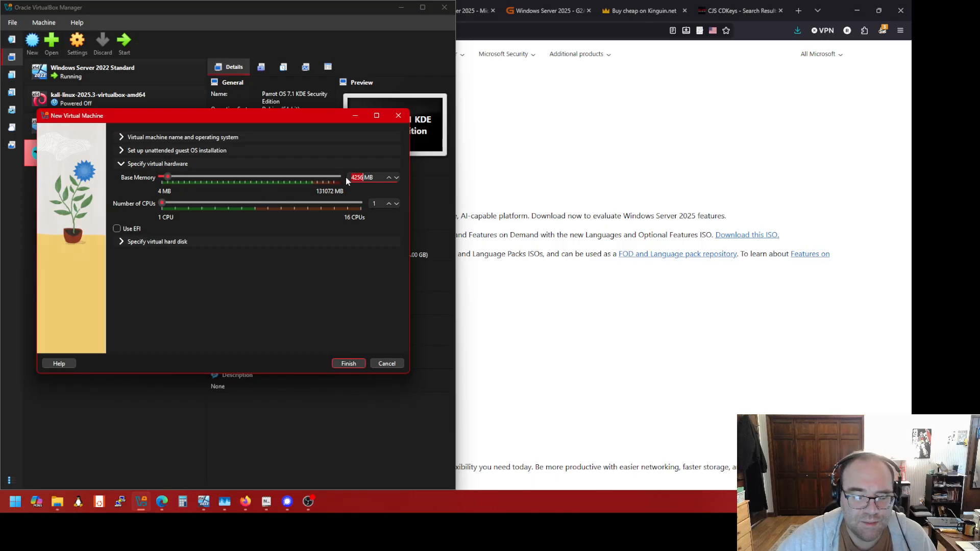
{"action": "type", "text": "9000"}
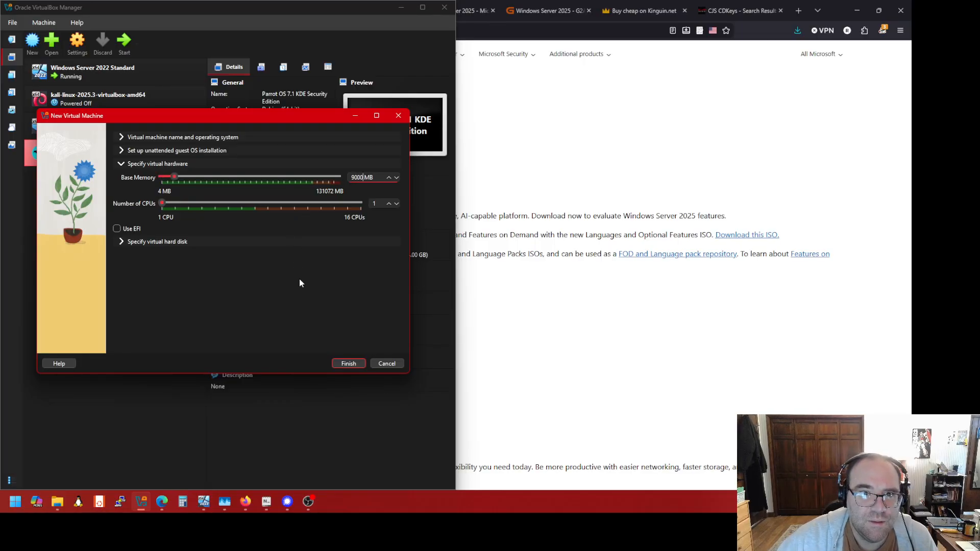
{"action": "key", "text": "BackSpace"}
{"action": "key", "text": "BackSpace"}
{"action": "key", "text": "BackSpace"}
{"action": "key", "text": "BackSpace"}
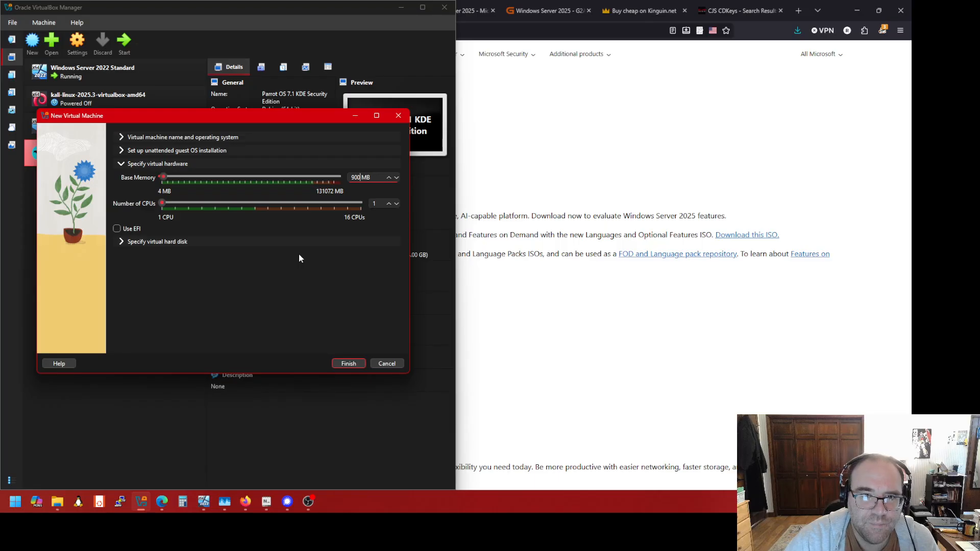
{"action": "type", "text": "7500"}
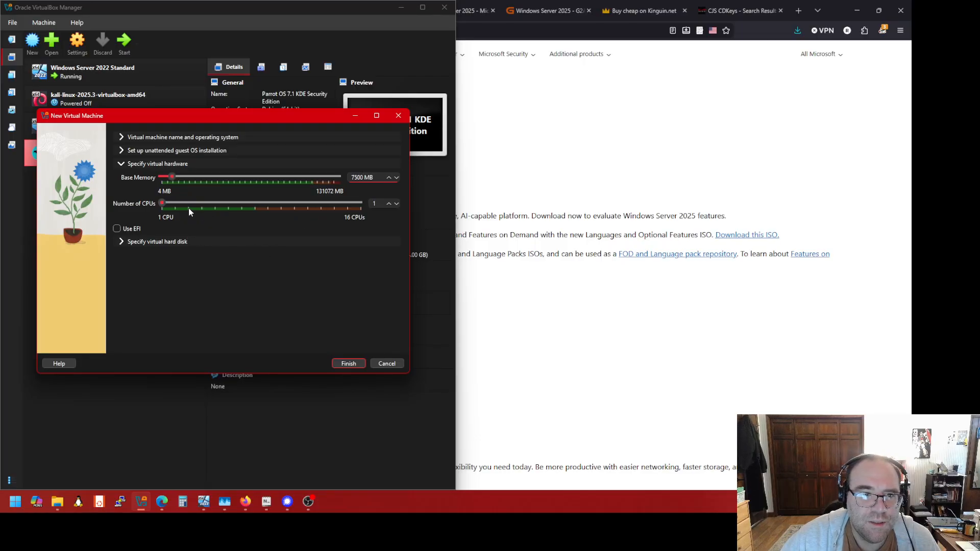
Raise the Number of CPUs slider to 4 processors
{"action": "left_click", "coordinate": [163, 200]}
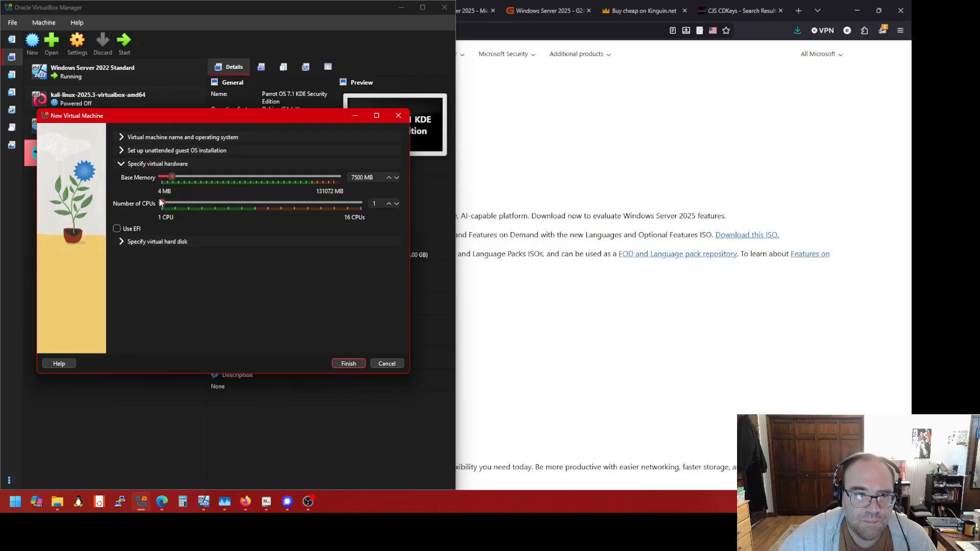
{"action": "left_click_drag", "start_coordinate": [160, 202], "coordinate": [172, 204]}
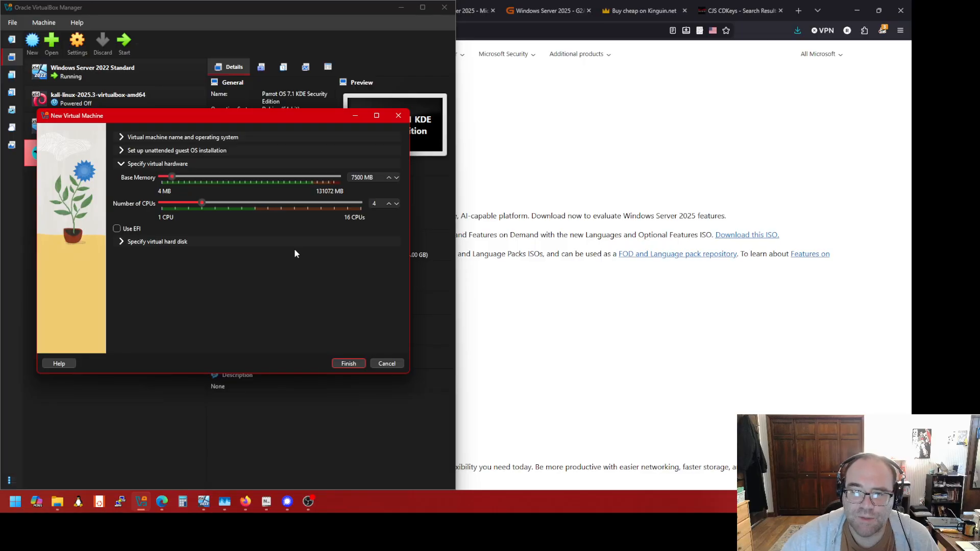
Open the virtual hard disk settings and browse the disk file's save location to D:\VM Guests
{"action": "left_click", "coordinate": [169, 244]}
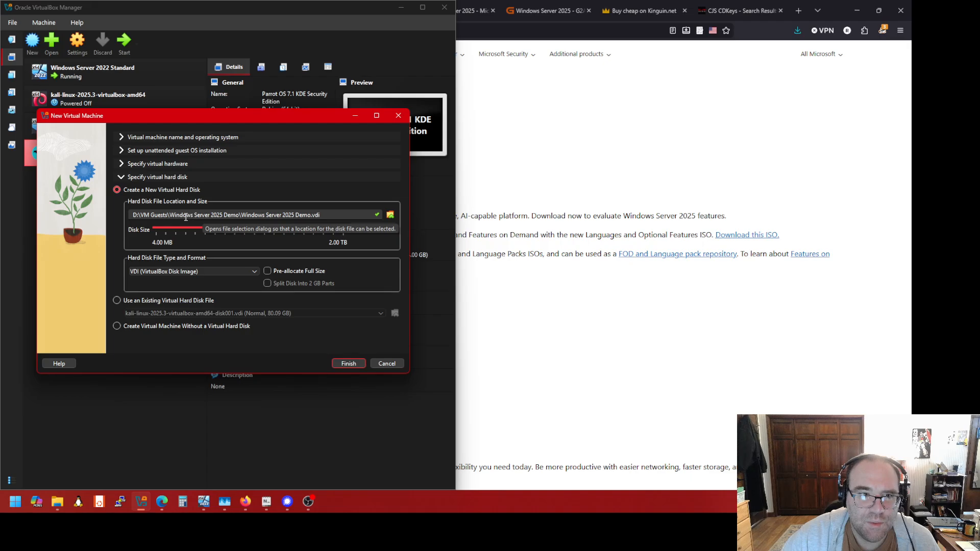
{"action": "left_click", "coordinate": [390, 215]}
{"action": "scroll", "coordinate": [94, 274], "scroll_direction": "down", "scroll_amount": 5}
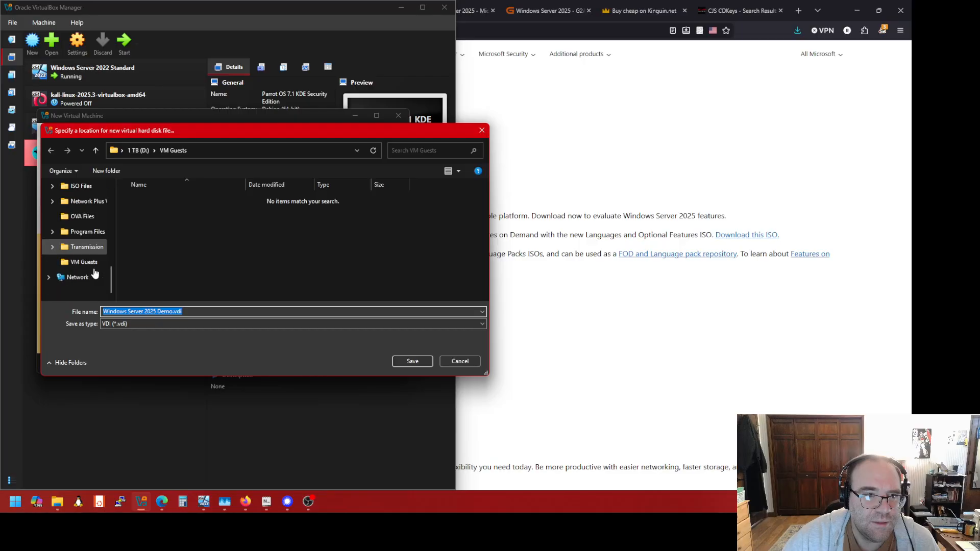
{"action": "left_click", "coordinate": [89, 267]}
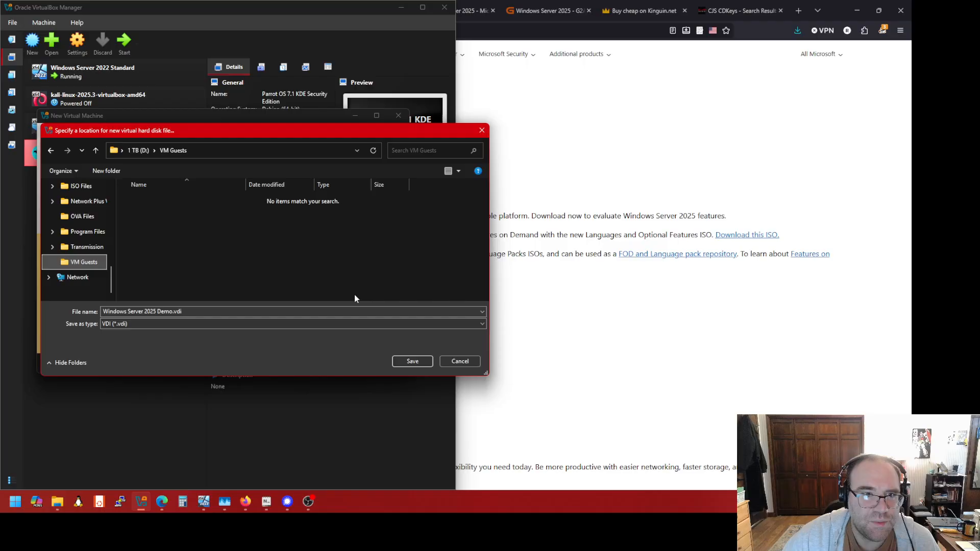
Save the disk as D:\VM Guests\Windows Server 2025 Demo.vdi, keeping the 50 GB VDI
{"action": "left_click", "coordinate": [411, 361]}
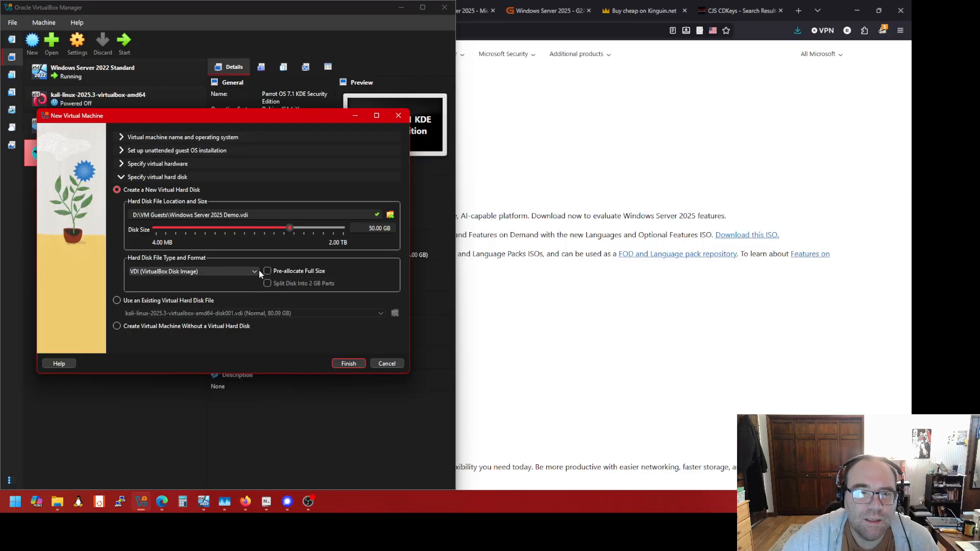
Finish creating Windows Server 2025 Demo and view its Processor settings
{"action": "left_click", "coordinate": [341, 362]}
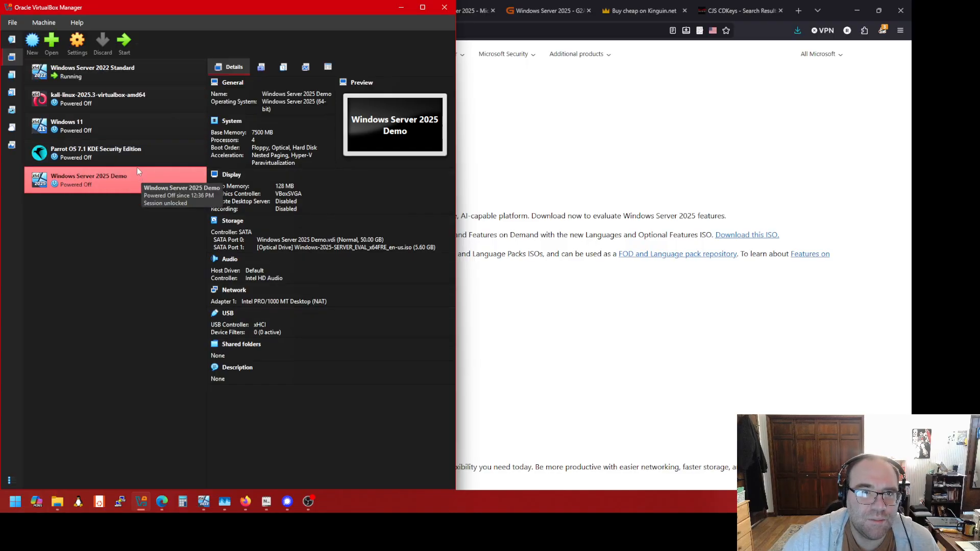
{"action": "left_click", "coordinate": [77, 45]}
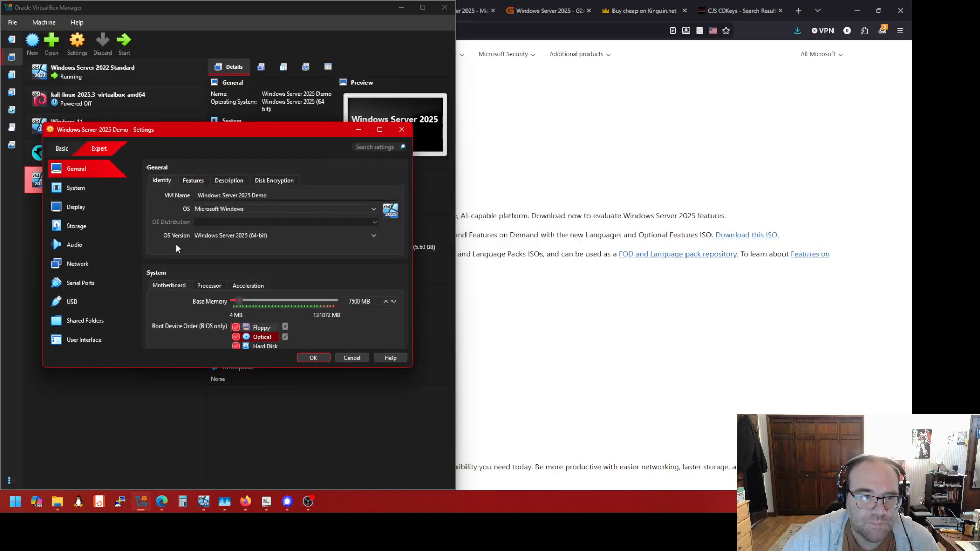
{"action": "scroll", "coordinate": [175, 248], "scroll_direction": "down", "scroll_amount": 3}
{"action": "scroll", "coordinate": [173, 247], "scroll_direction": "up", "scroll_amount": 1}
{"action": "left_click", "coordinate": [203, 226]}
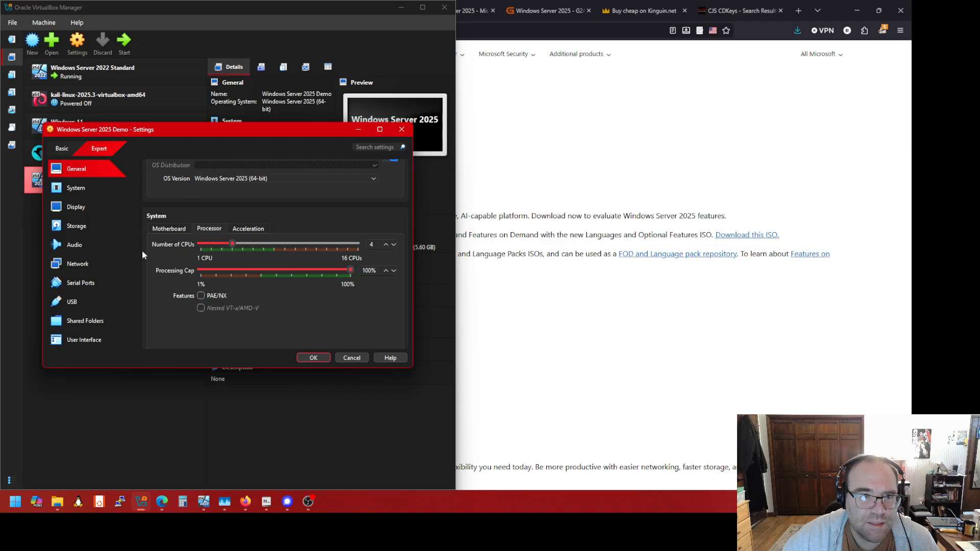
Close and reopen the machine's Settings window, maximized to fill the screen
{"action": "left_click", "coordinate": [402, 129]}
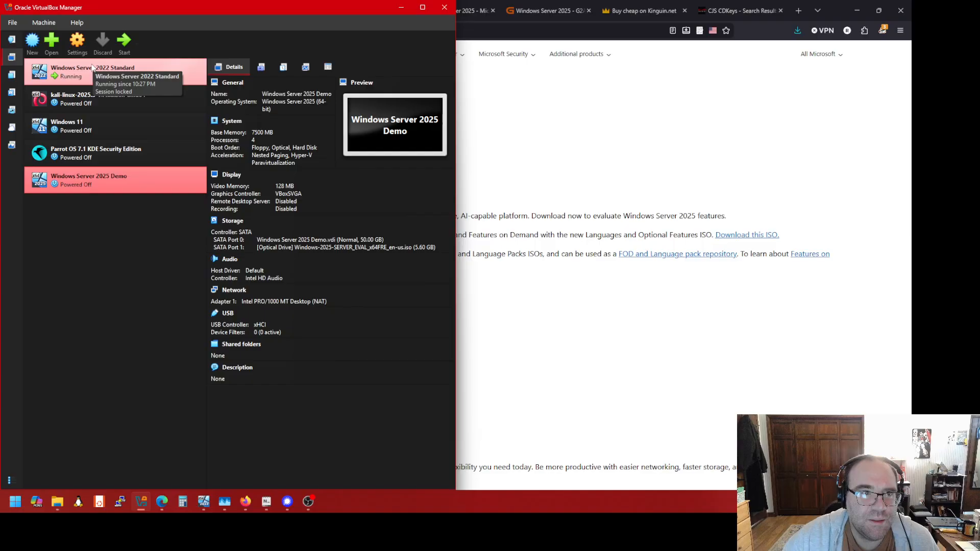
{"action": "left_click", "coordinate": [78, 46]}
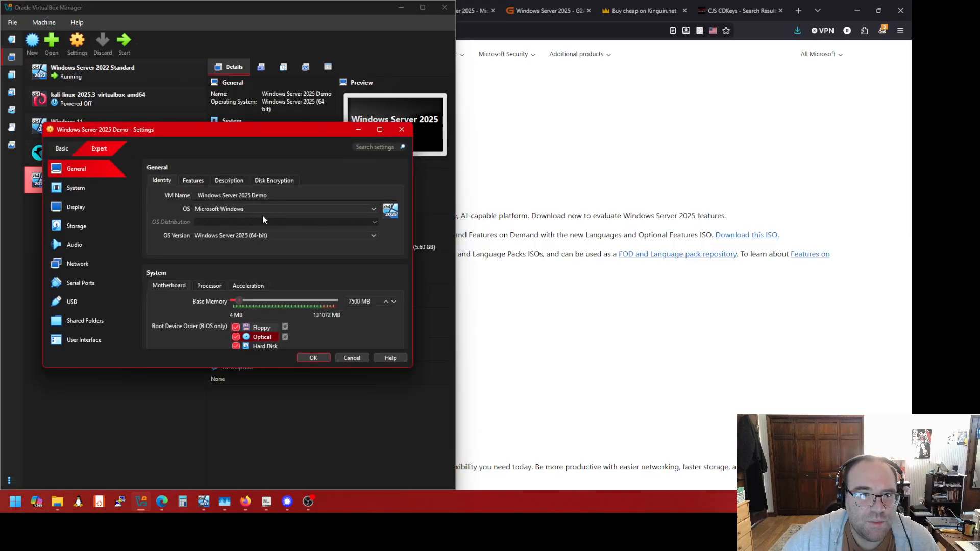
{"action": "left_click", "coordinate": [380, 131]}
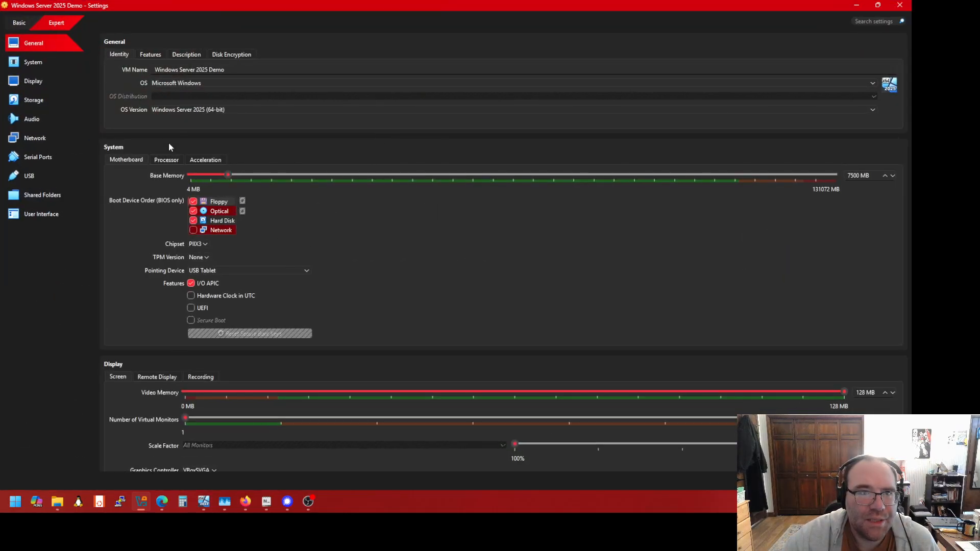
Enable PAE/NX on the Processor page, then move to the Network section
{"action": "left_click", "coordinate": [163, 160]}
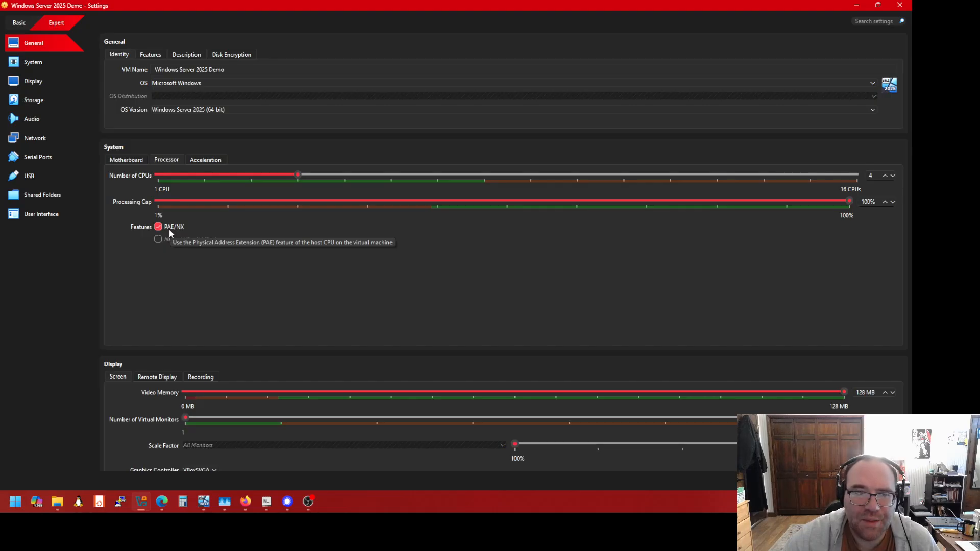
{"action": "left_click", "coordinate": [54, 137]}
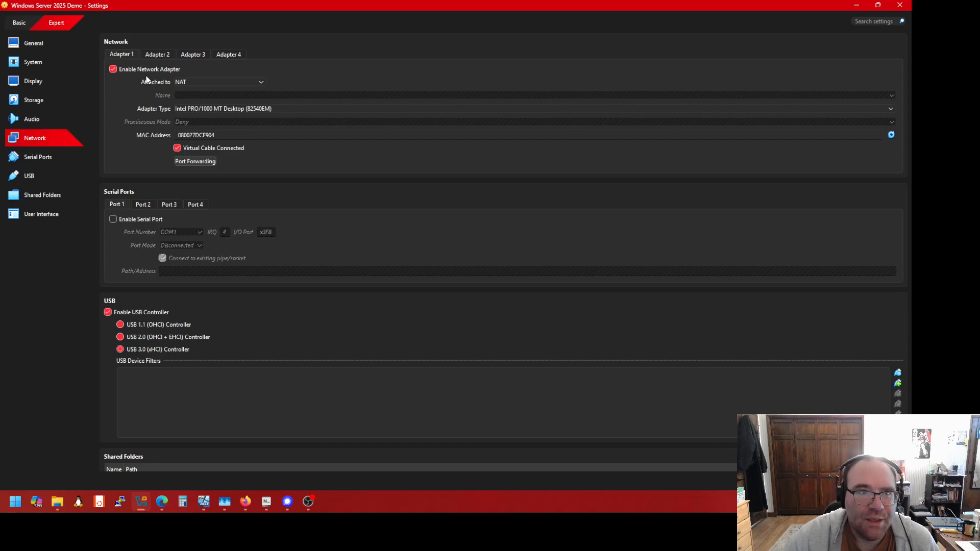
{"action": "left_click", "coordinate": [158, 54]}
{"action": "left_click", "coordinate": [193, 54]}
{"action": "left_click", "coordinate": [217, 55]}
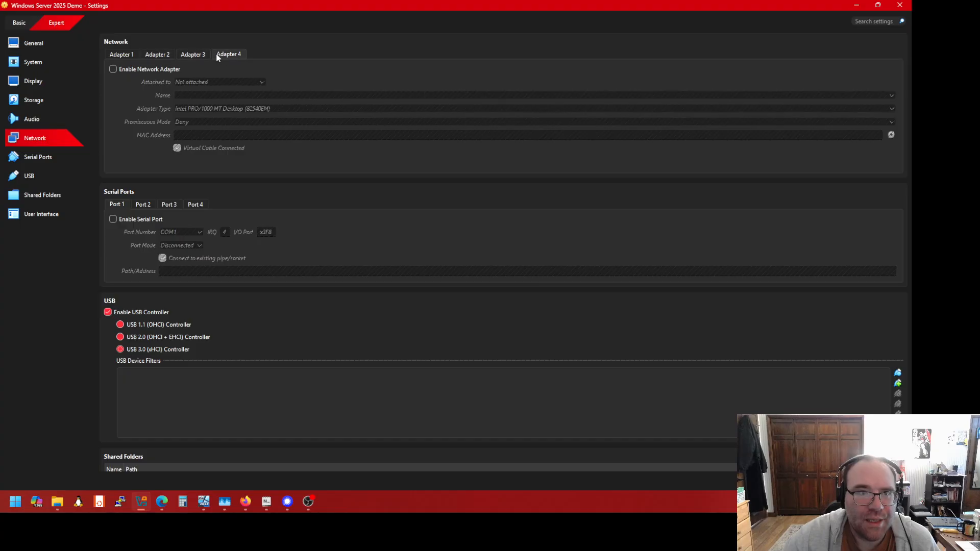
{"action": "left_click", "coordinate": [132, 55]}
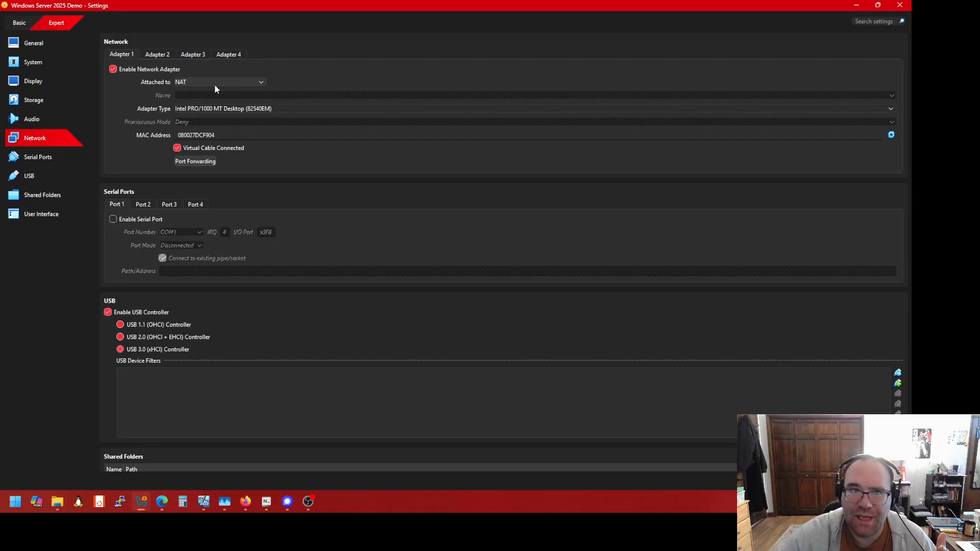
{"action": "left_click", "coordinate": [194, 82]}
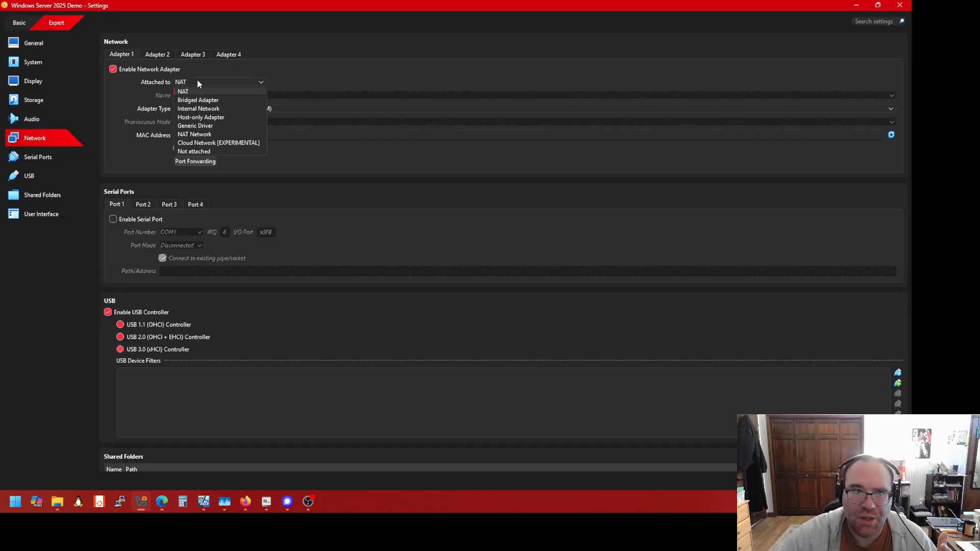
{"action": "left_click", "coordinate": [284, 75]}
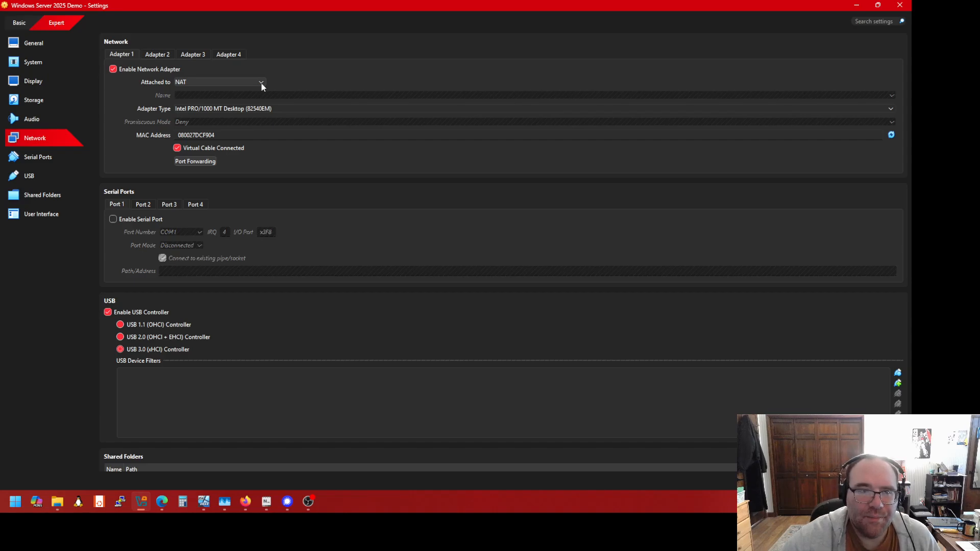
Change Adapter 1's Attached to setting from NAT to Bridged Adapter
{"action": "left_click", "coordinate": [261, 83]}
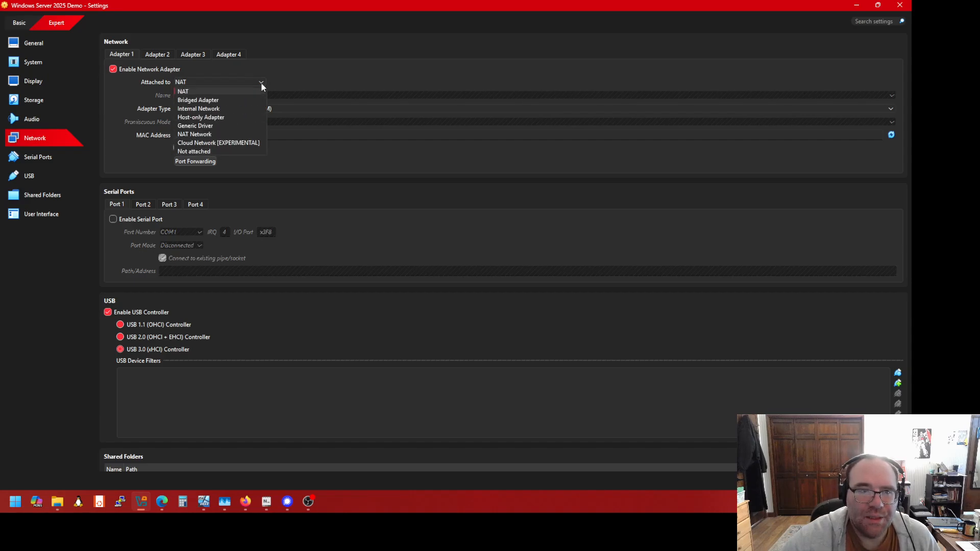
{"action": "left_click", "coordinate": [231, 98]}
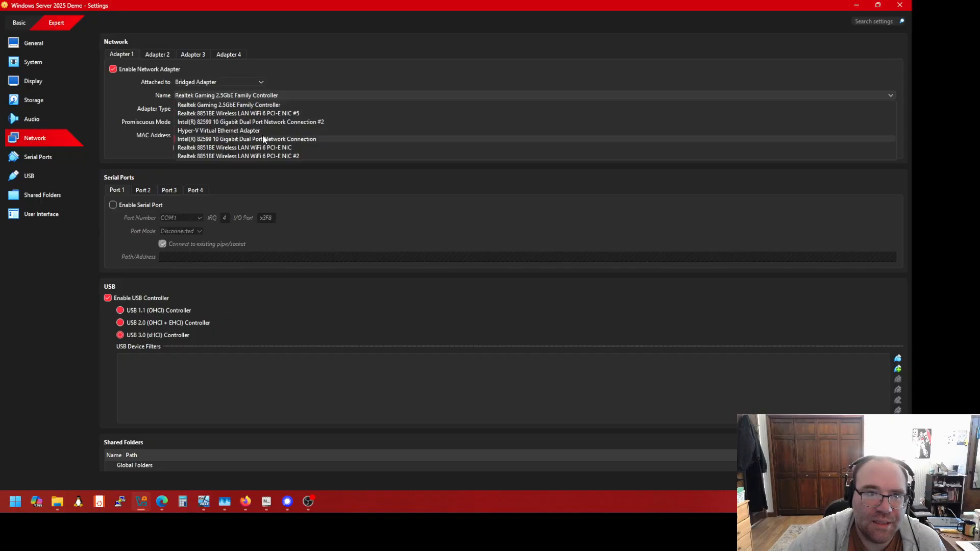
Leave Realtek Gaming 2.5GbE Family Controller selected as the bridged host adapter
{"action": "left_click", "coordinate": [264, 86]}
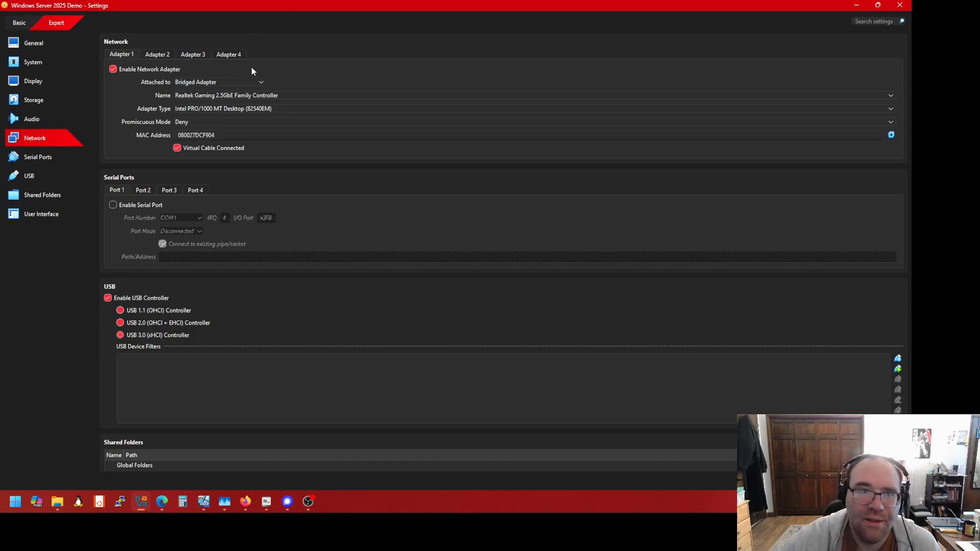
Set Adapter 1 back to NAT and scroll down to the Serial Ports settings
{"action": "left_click", "coordinate": [255, 80]}
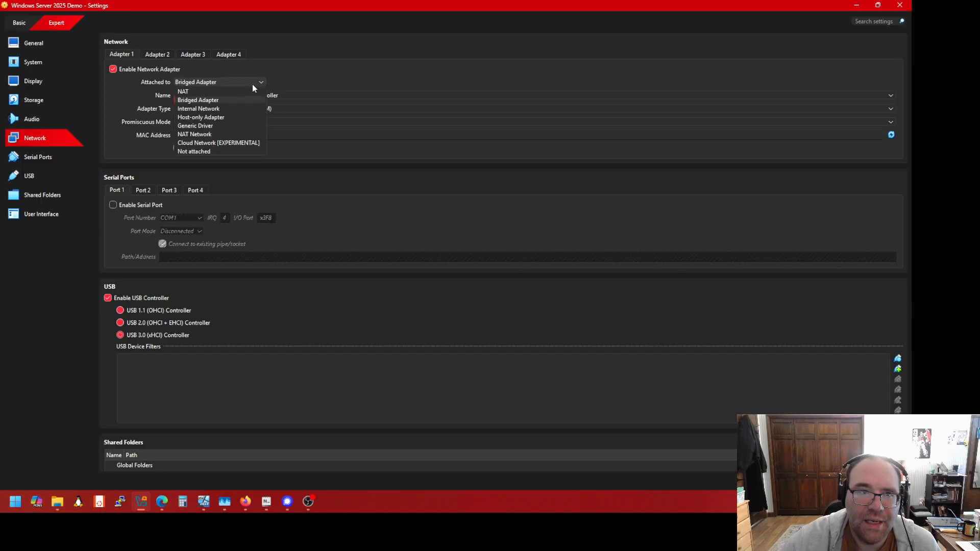
{"action": "left_click", "coordinate": [247, 91]}
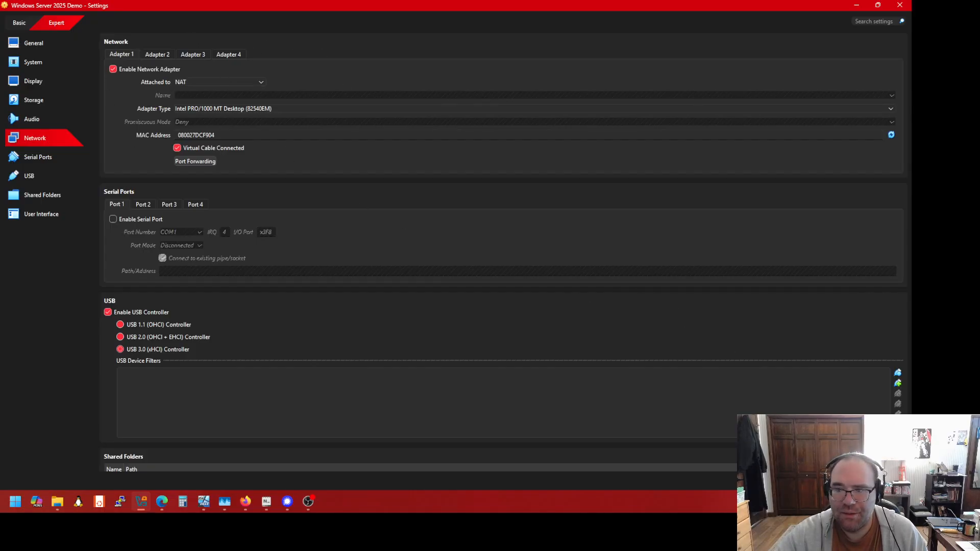
{"action": "scroll", "coordinate": [503, 245], "scroll_direction": "down", "scroll_amount": 3}
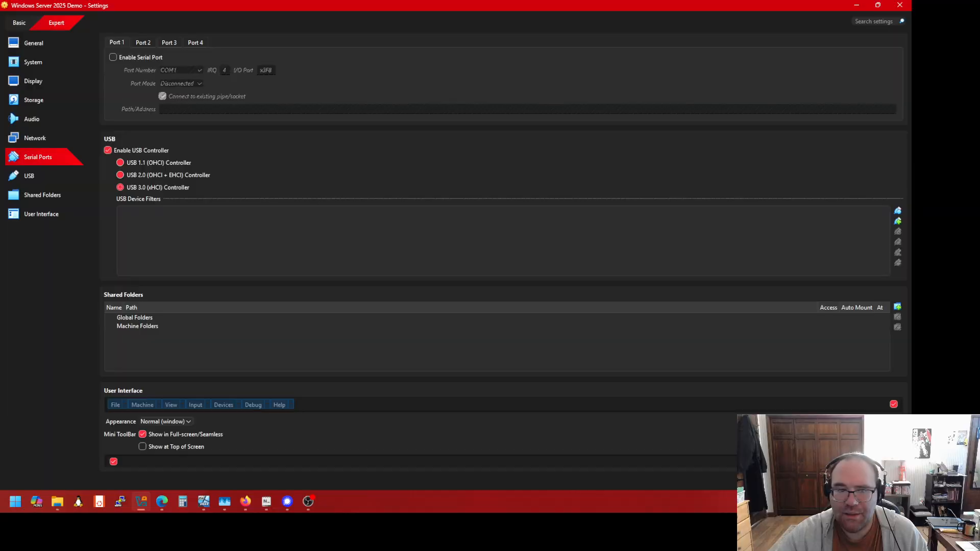
Save the settings, start Windows Server 2025 Demo, and nudge its window up-left
{"action": "left_click", "coordinate": [812, 481]}
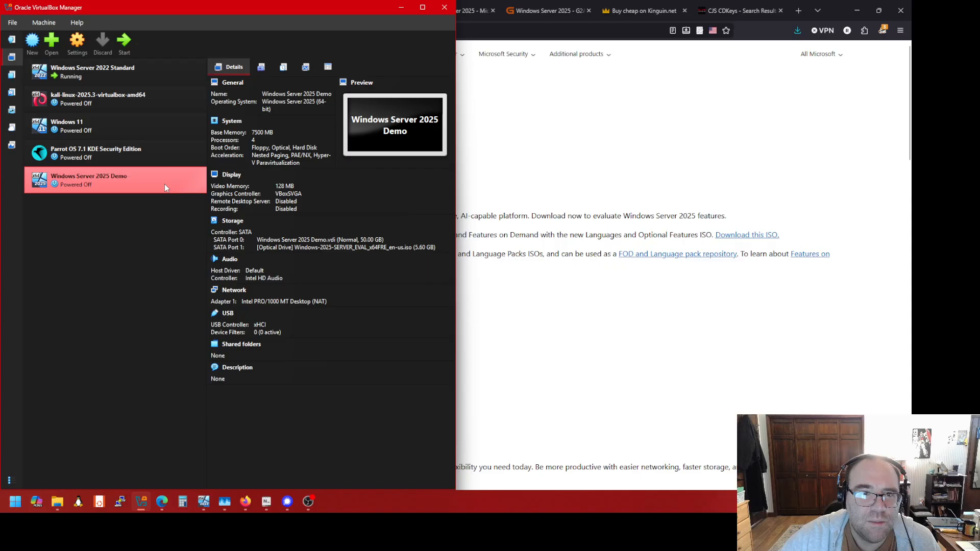
{"action": "double_click", "coordinate": [164, 182]}
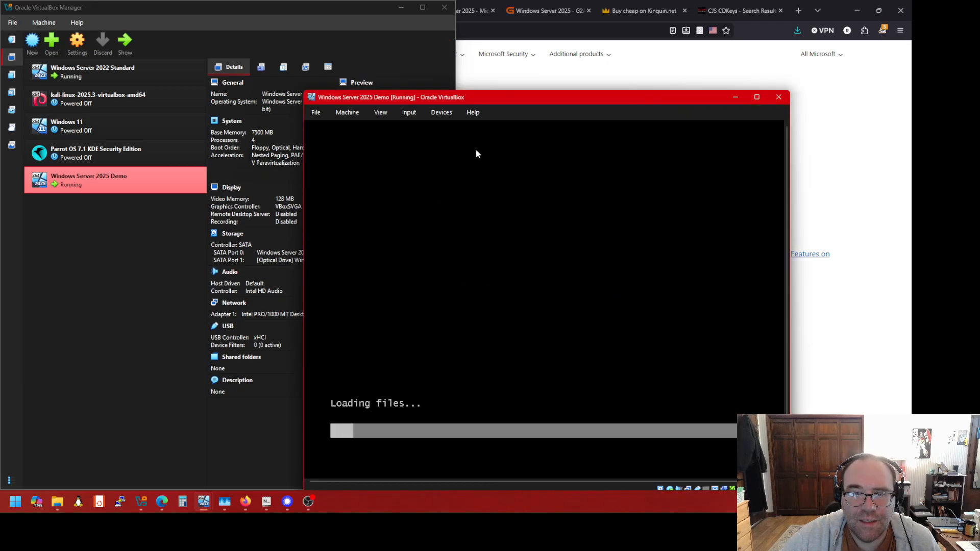
{"action": "left_click_drag", "start_coordinate": [513, 100], "coordinate": [469, 65]}
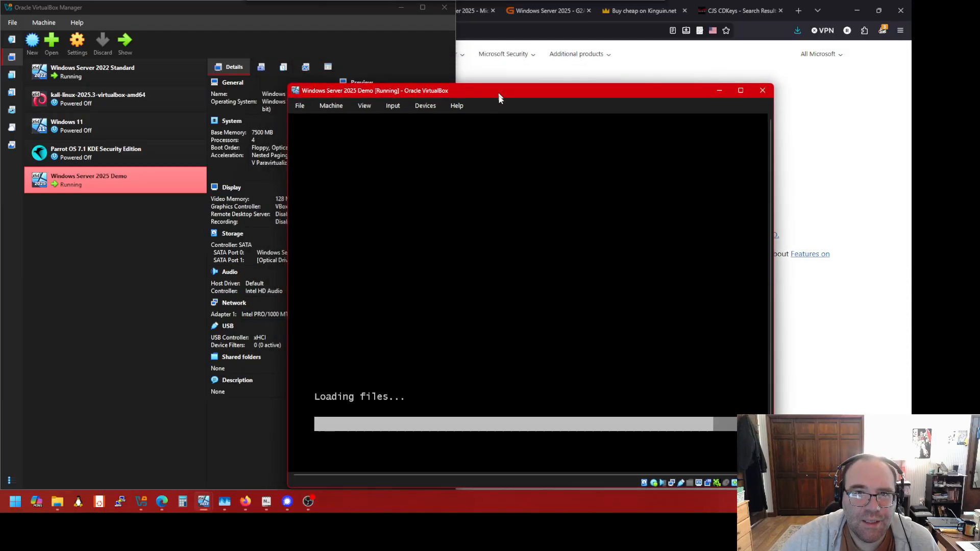
{"action": "left_click_drag", "start_coordinate": [507, 108], "coordinate": [491, 69]}
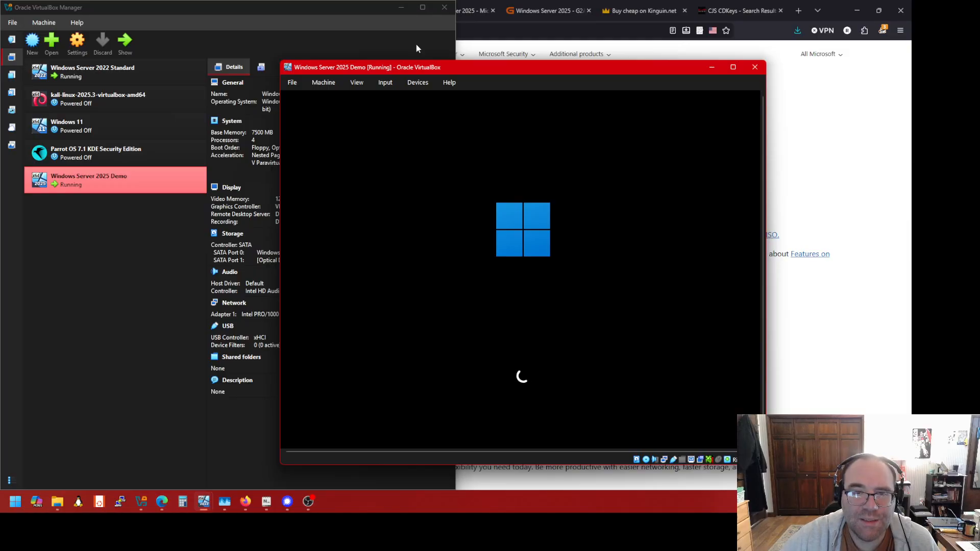
Minimize the VirtualBox Manager, move the VM window to the top-left and enlarge it
{"action": "left_click", "coordinate": [382, 7]}
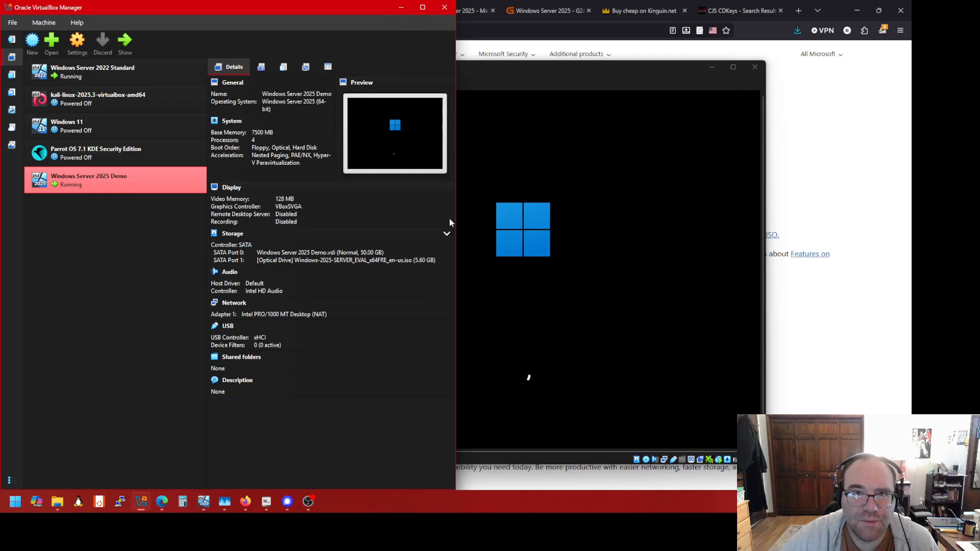
{"action": "left_click", "coordinate": [402, 10]}
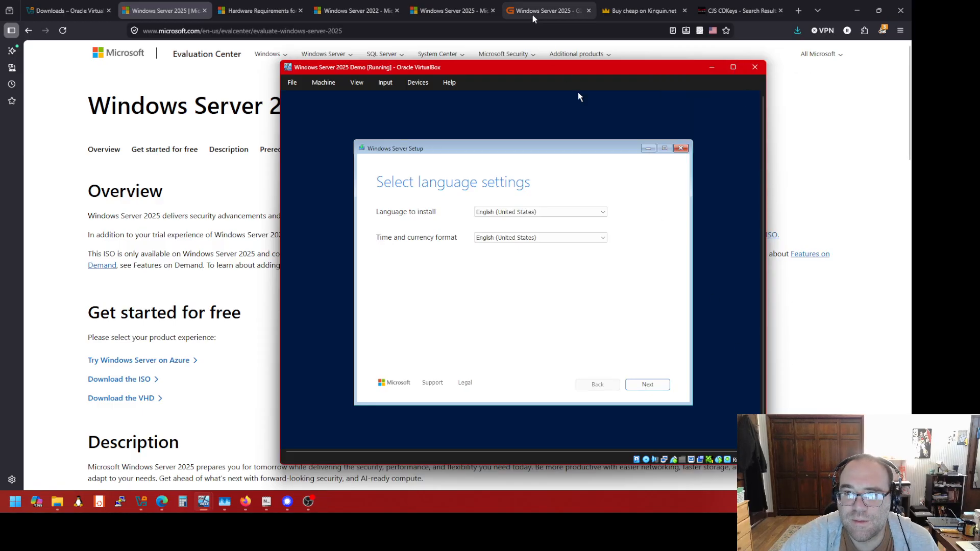
{"action": "left_click_drag", "start_coordinate": [542, 71], "coordinate": [346, 35]}
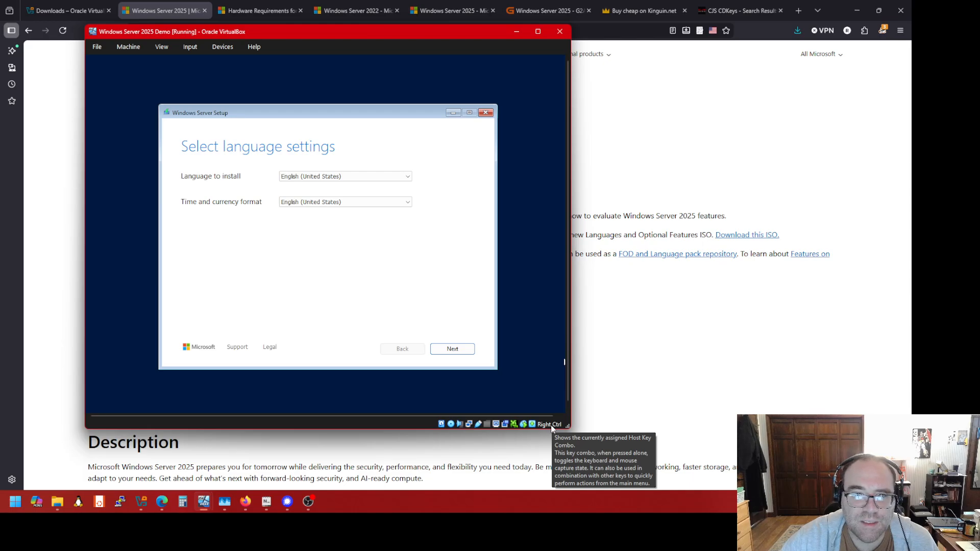
{"action": "left_click_drag", "start_coordinate": [299, 35], "coordinate": [220, 14]}
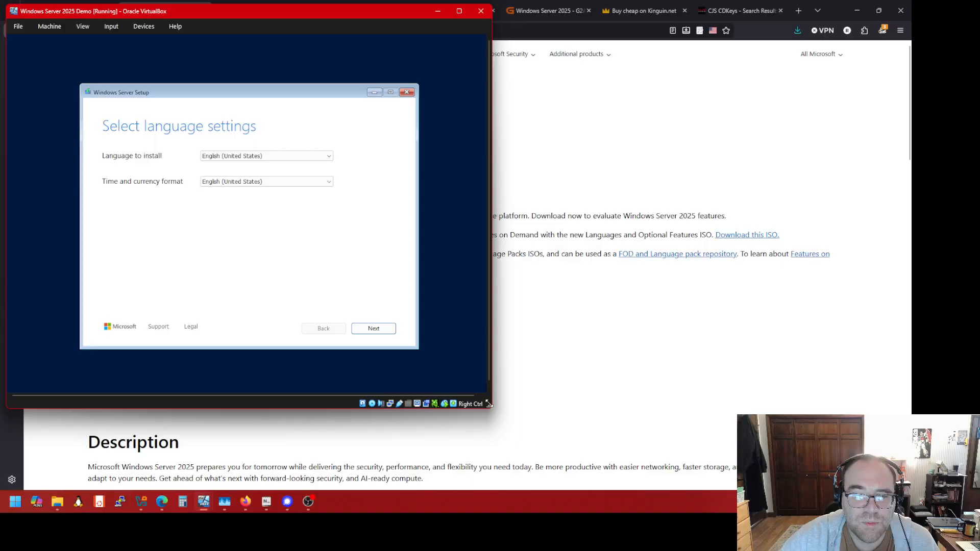
{"action": "left_click_drag", "start_coordinate": [488, 404], "coordinate": [519, 448]}
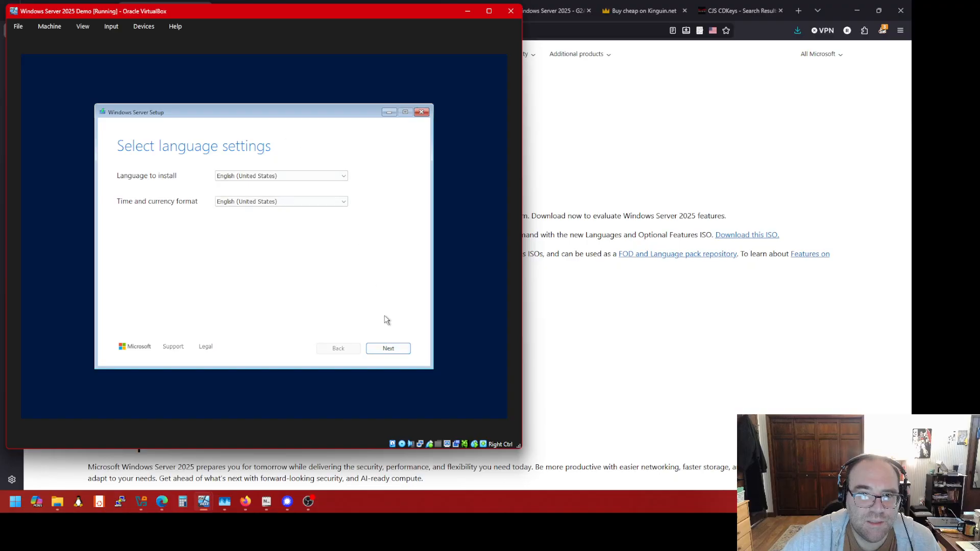
Accept the English (United States) language and US keyboard defaults in Windows Server Setup
{"action": "left_click", "coordinate": [387, 349]}
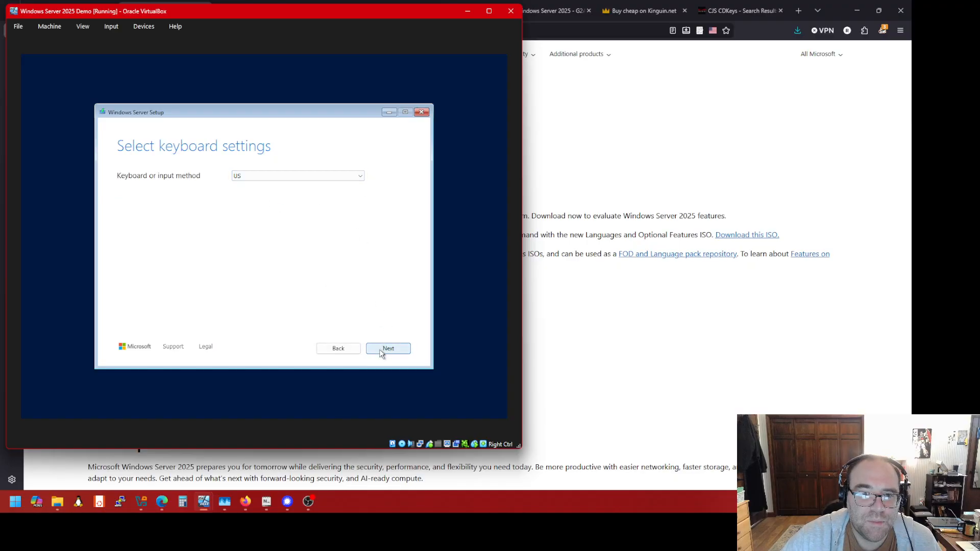
{"action": "left_click", "coordinate": [379, 351]}
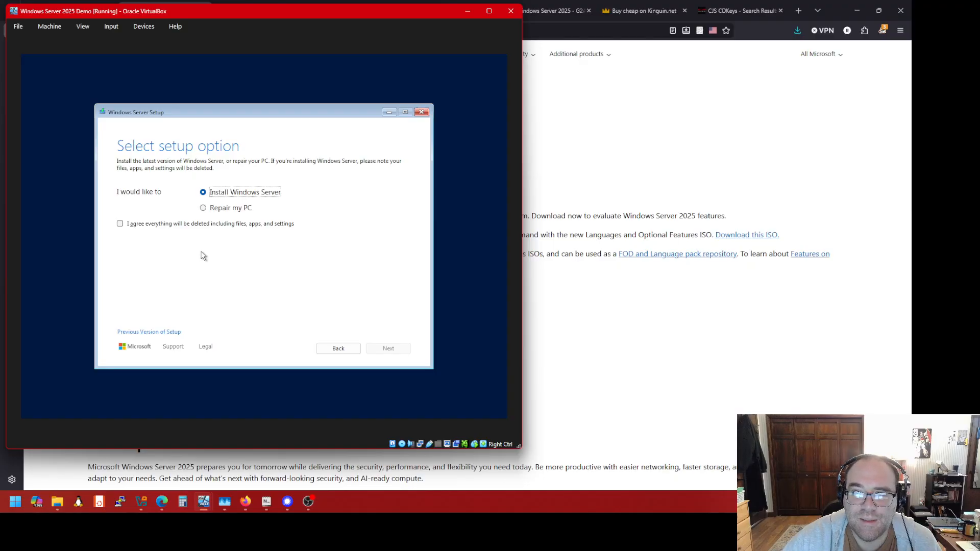
Keep Install Windows Server, agree that everything will be deleted, and continue to image selection
{"action": "left_click", "coordinate": [120, 223]}
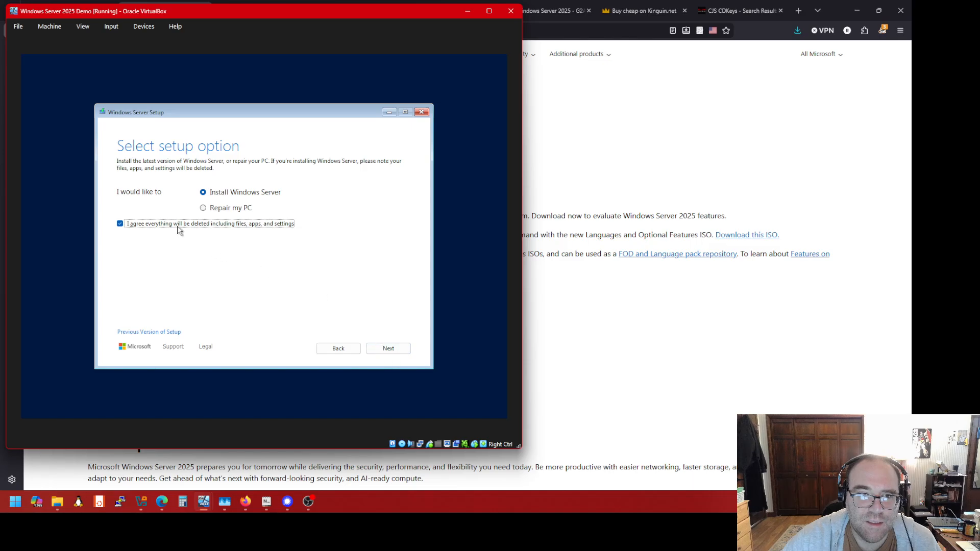
{"action": "left_click", "coordinate": [393, 349]}
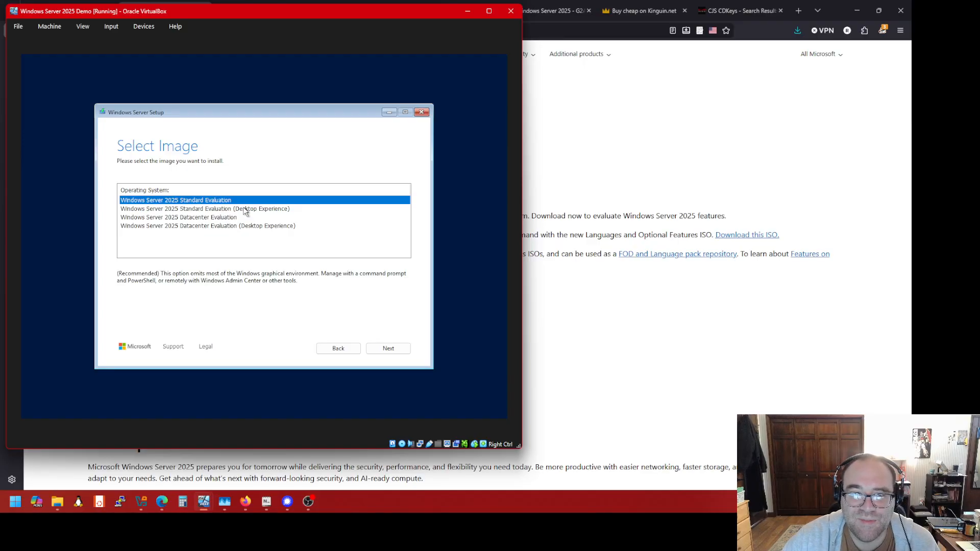
Choose Windows Server 2025 Standard Evaluation (Desktop Experience) and accept the license terms
{"action": "left_click", "coordinate": [245, 208]}
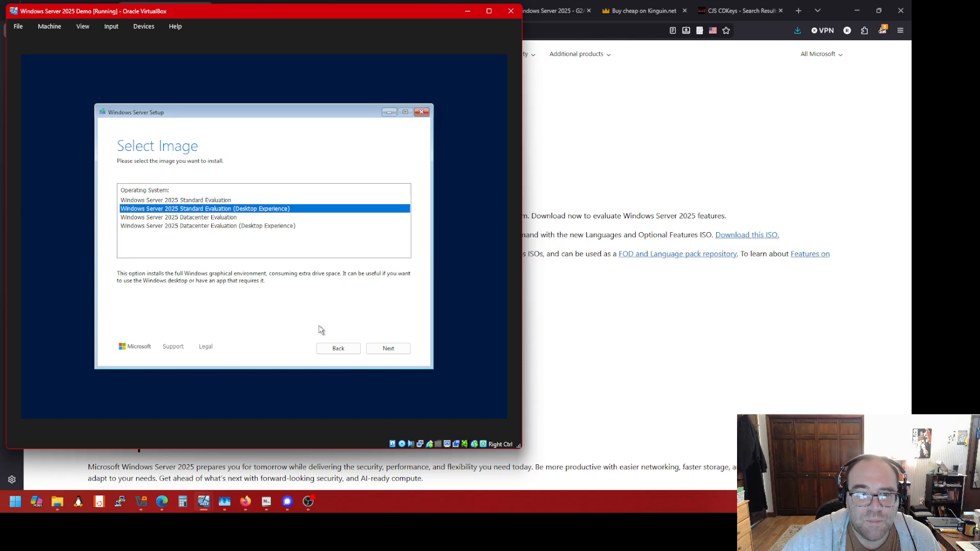
{"action": "left_click", "coordinate": [383, 348]}
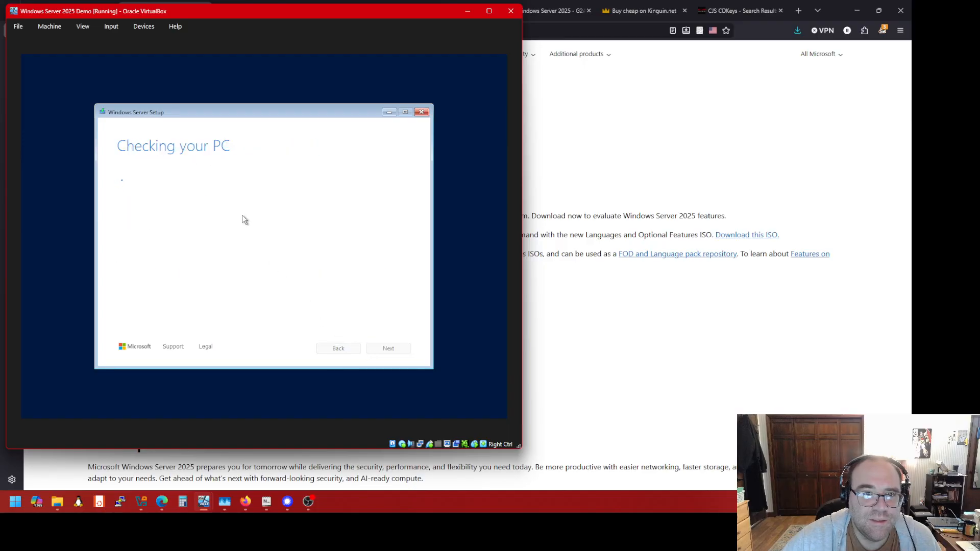
{"action": "scroll", "coordinate": [263, 285], "scroll_direction": "down", "scroll_amount": 20}
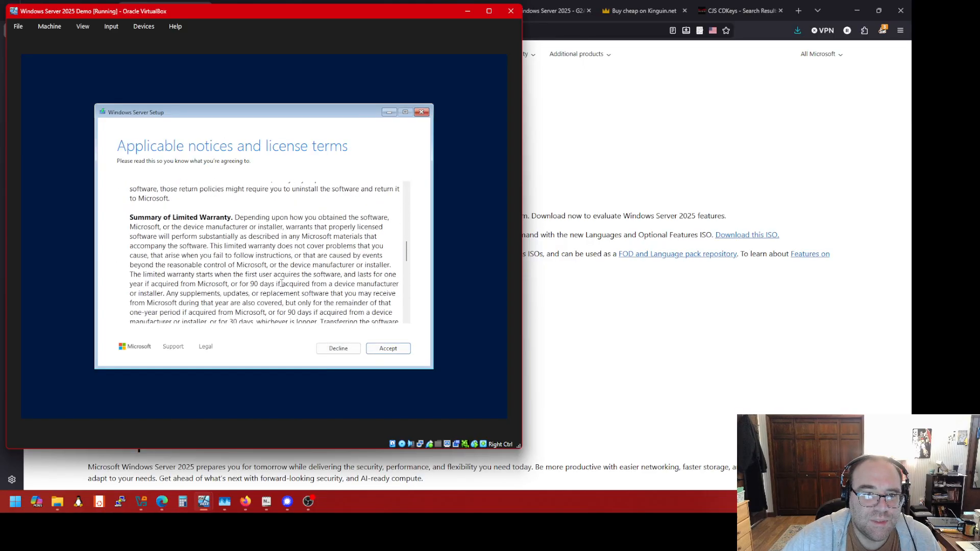
{"action": "left_click", "coordinate": [391, 350]}
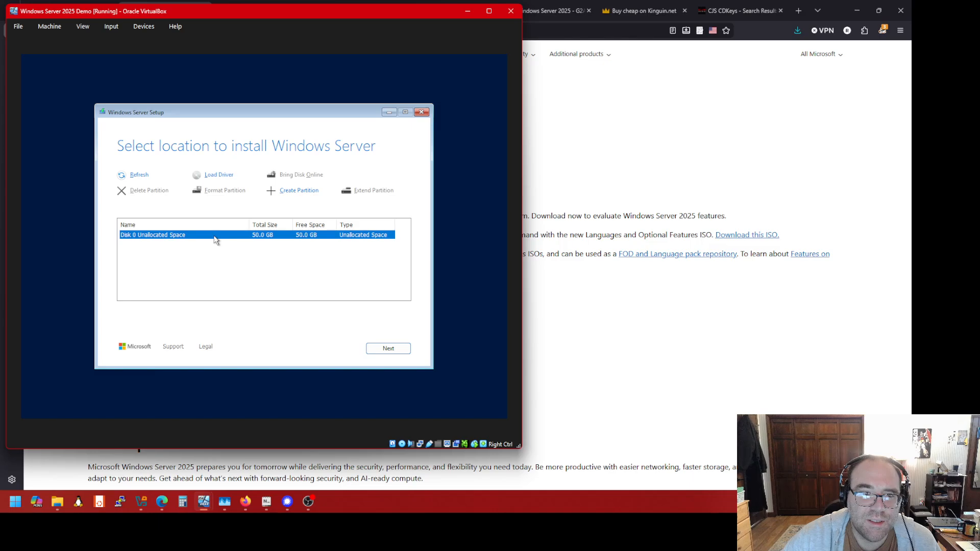
Install onto Disk 0's 50 GB unallocated space, then bring the browser evaluation page forward
{"action": "left_click", "coordinate": [389, 348]}
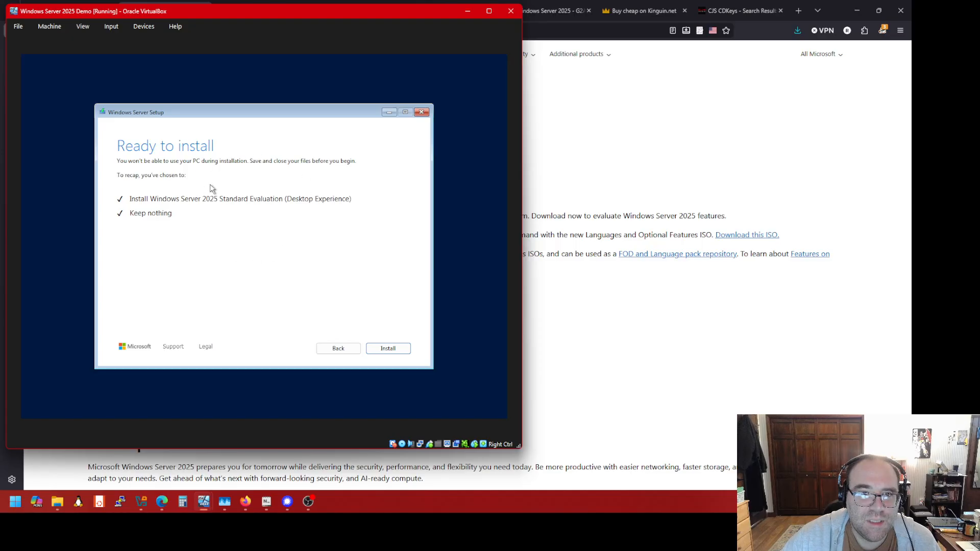
{"action": "left_click", "coordinate": [387, 348]}
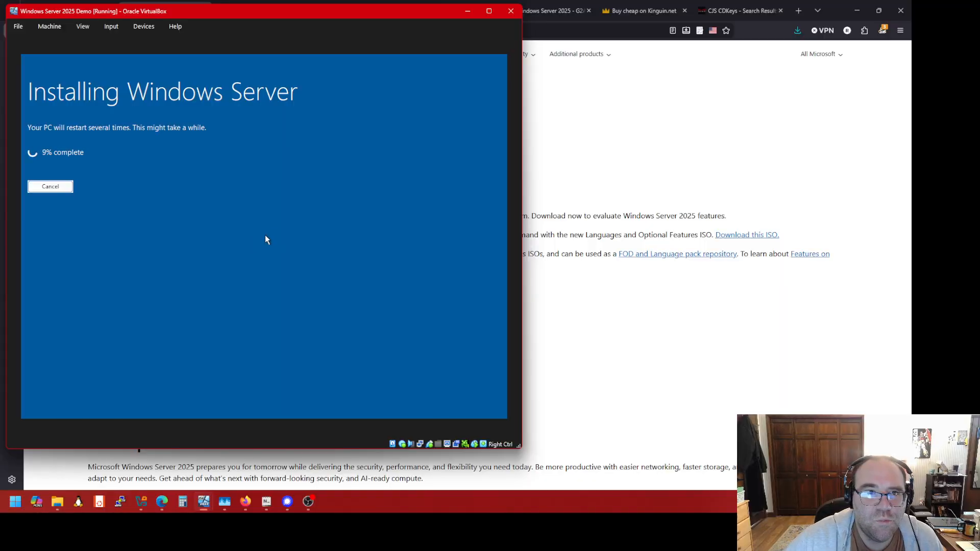
{"action": "left_click", "coordinate": [599, 174]}
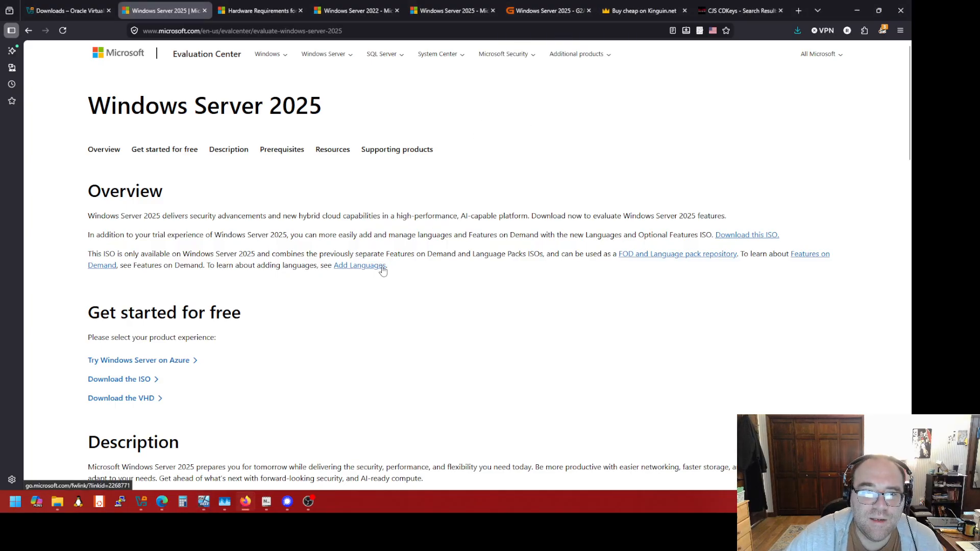
Scroll the evaluation page to the Description covering Server Core and Desktop Experience options
{"action": "scroll", "coordinate": [377, 274], "scroll_direction": "down", "scroll_amount": 5}
{"action": "scroll", "coordinate": [362, 287], "scroll_direction": "up", "scroll_amount": 5}
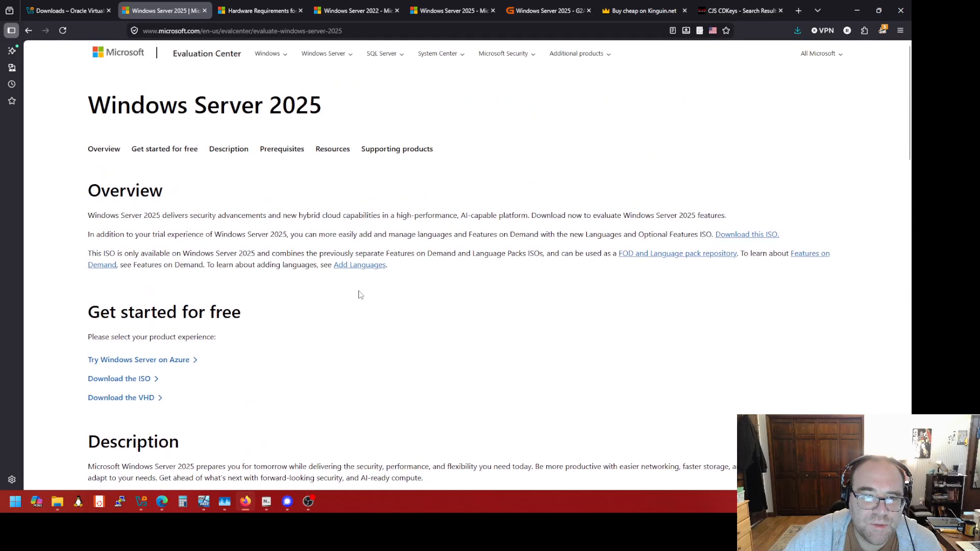
{"action": "scroll", "coordinate": [360, 295], "scroll_direction": "down", "scroll_amount": 5}
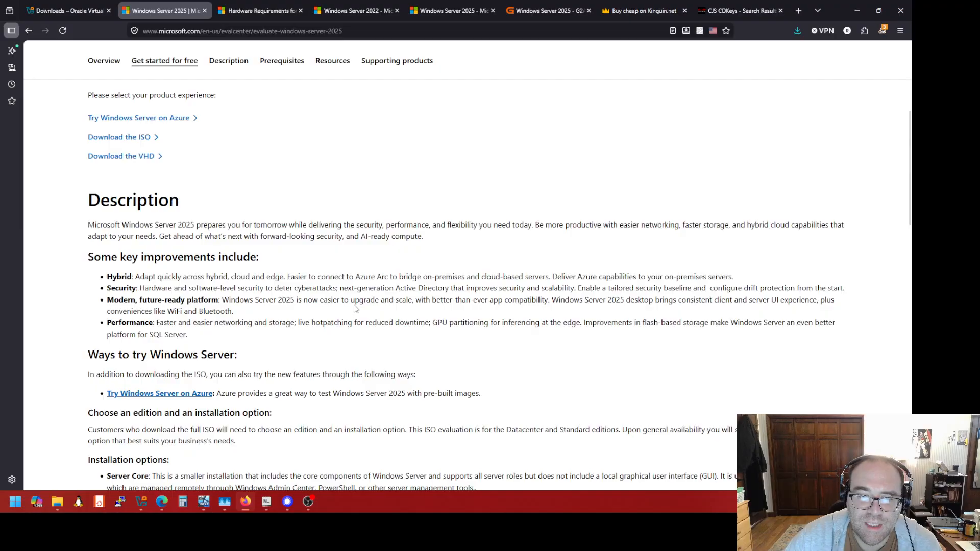
{"action": "scroll", "coordinate": [356, 307], "scroll_direction": "down", "scroll_amount": 4}
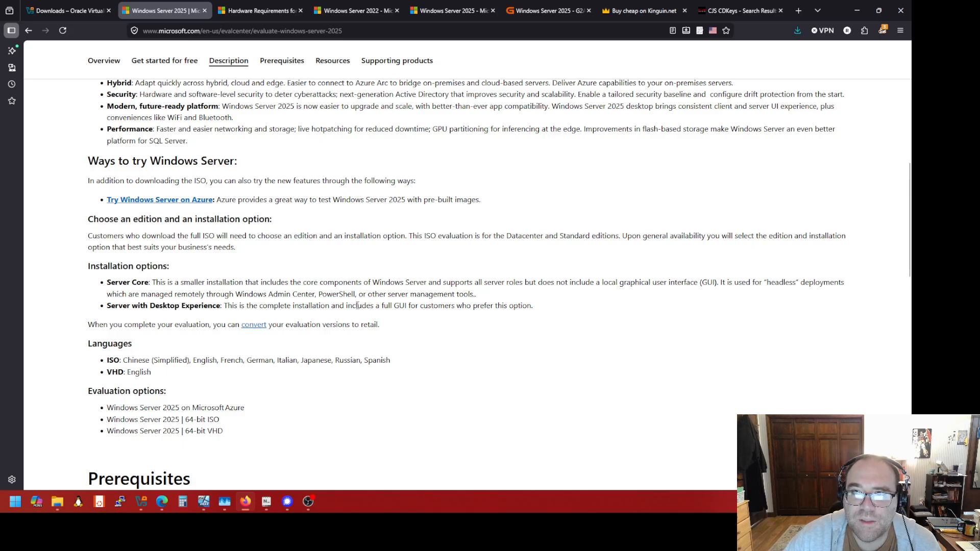
{"action": "scroll", "coordinate": [355, 306], "scroll_direction": "up", "scroll_amount": 2}
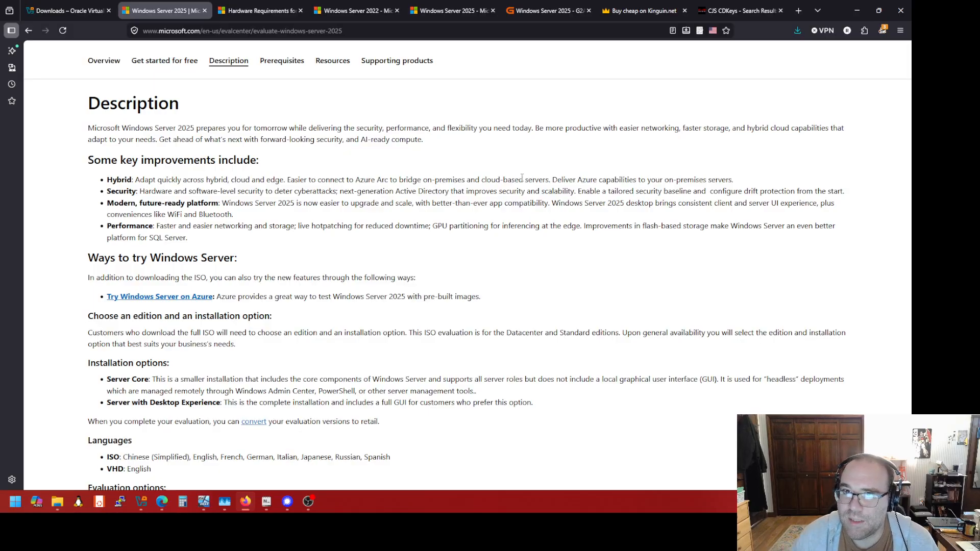
Switch to the G2A results and dismiss the Steam wishlist import popup
{"action": "left_click", "coordinate": [530, 6]}
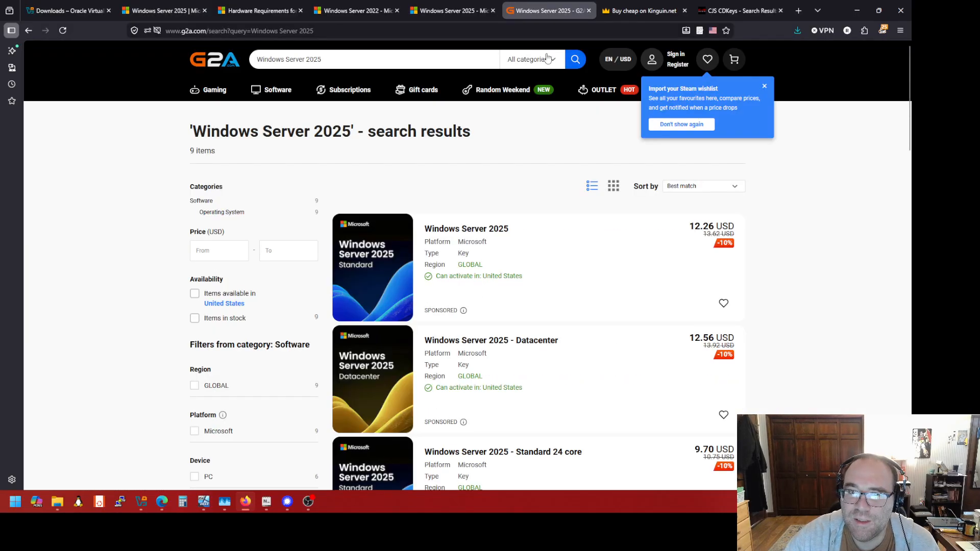
{"action": "left_click", "coordinate": [764, 87]}
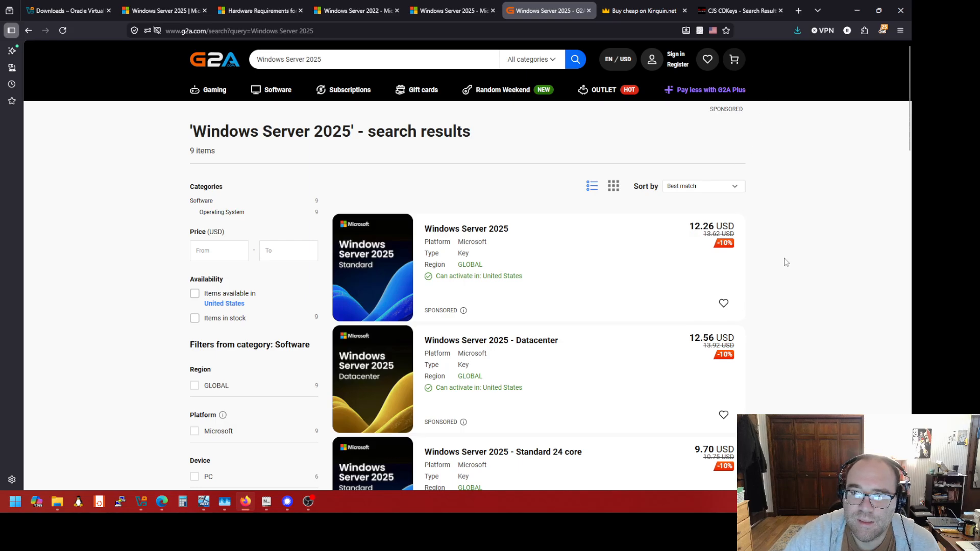
{"action": "scroll", "coordinate": [786, 262], "scroll_direction": "down", "scroll_amount": 2}
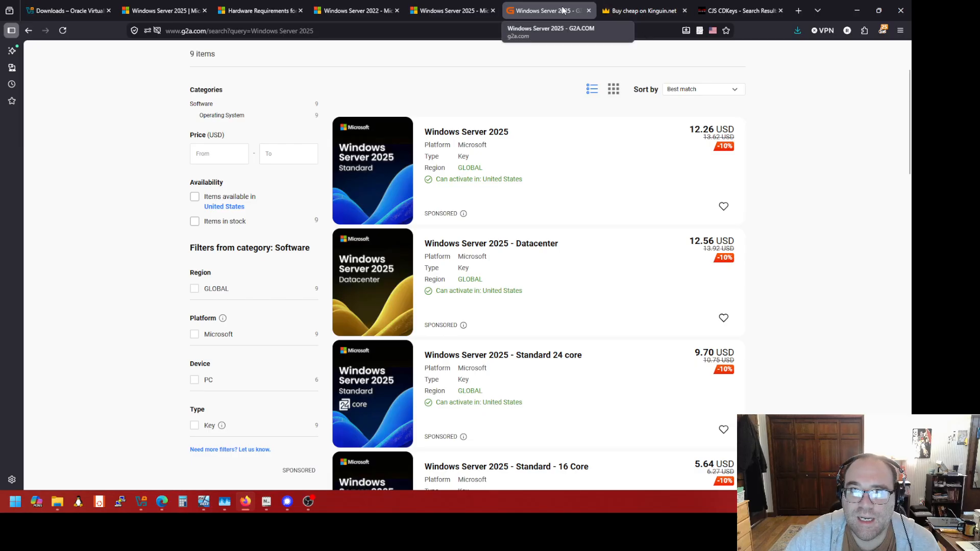
Compare Windows Server 2025 key results across Kinguin and CJS CDKeys, returning to G2A
{"action": "left_click", "coordinate": [644, 10]}
{"action": "left_click", "coordinate": [732, 6]}
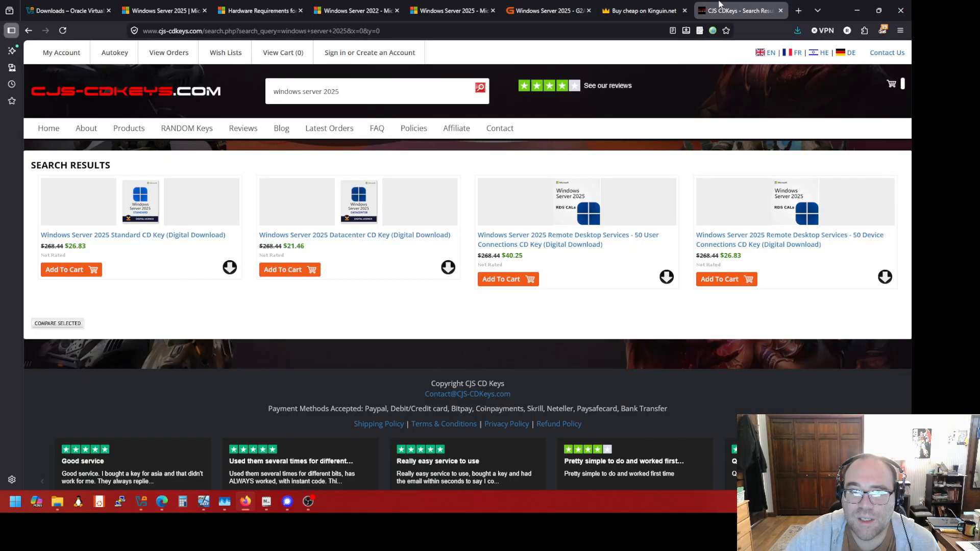
{"action": "left_click", "coordinate": [561, 11]}
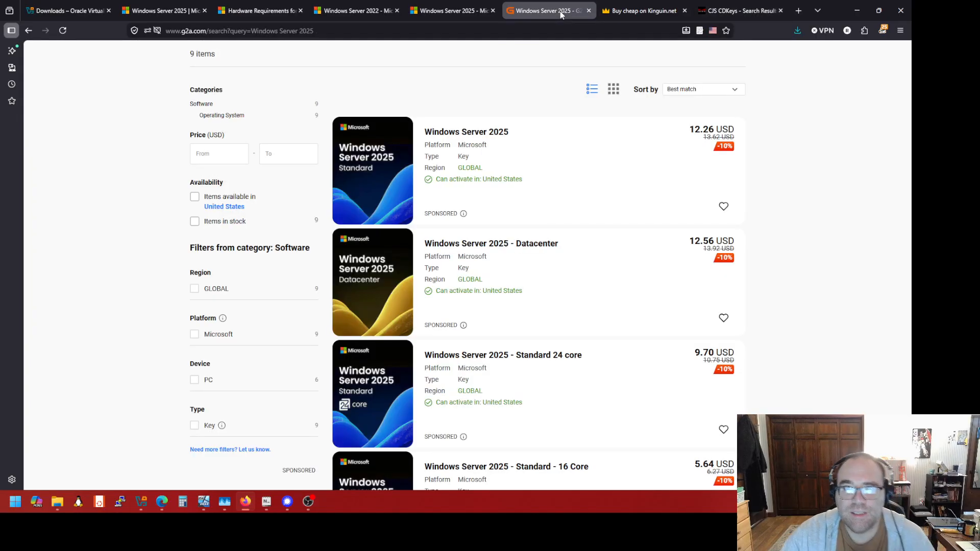
{"action": "scroll", "coordinate": [414, 150], "scroll_direction": "up", "scroll_amount": 3}
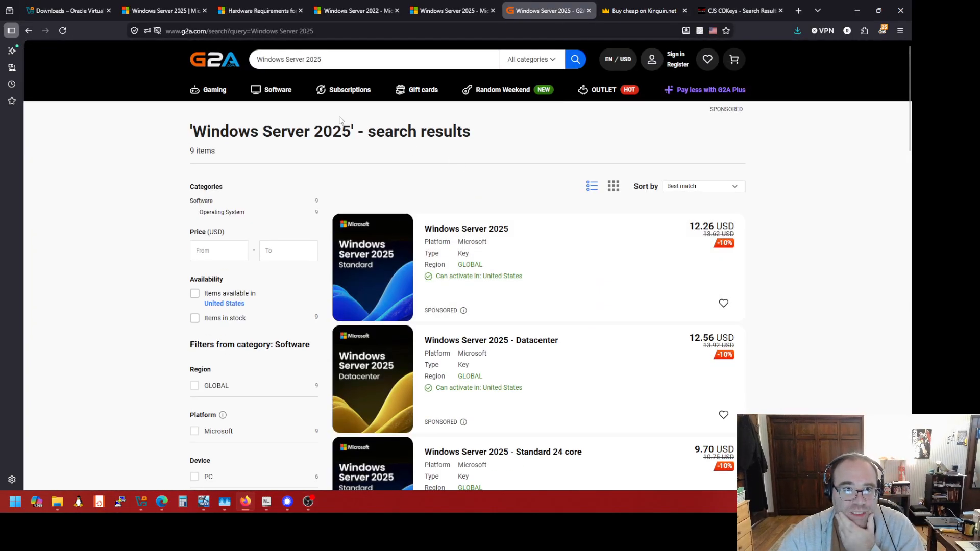
{"action": "left_click", "coordinate": [617, 11]}
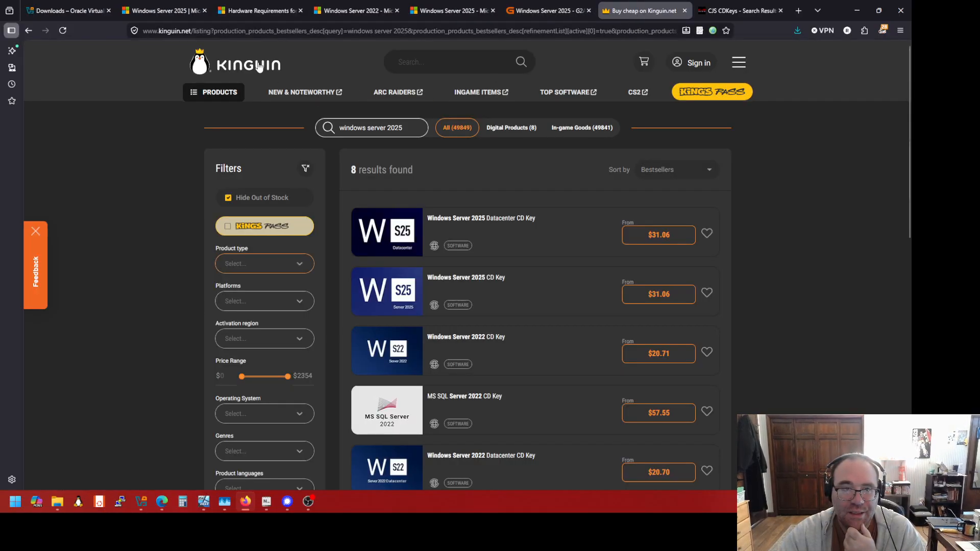
{"action": "left_click", "coordinate": [730, 9]}
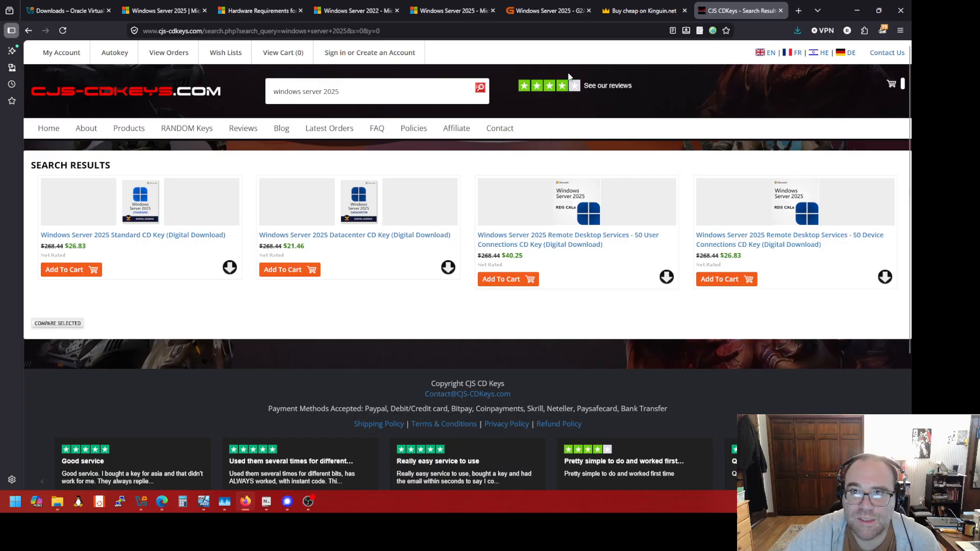
{"action": "left_click", "coordinate": [548, 15]}
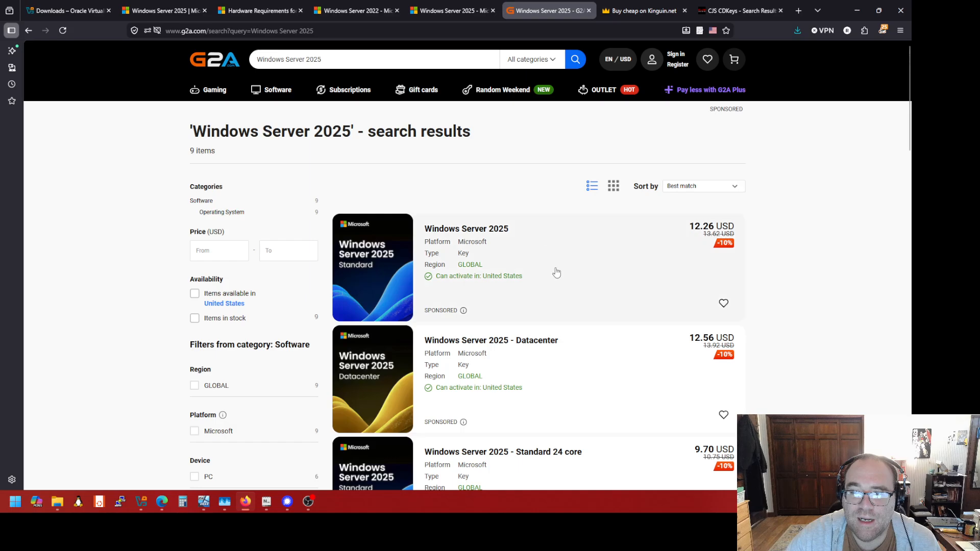
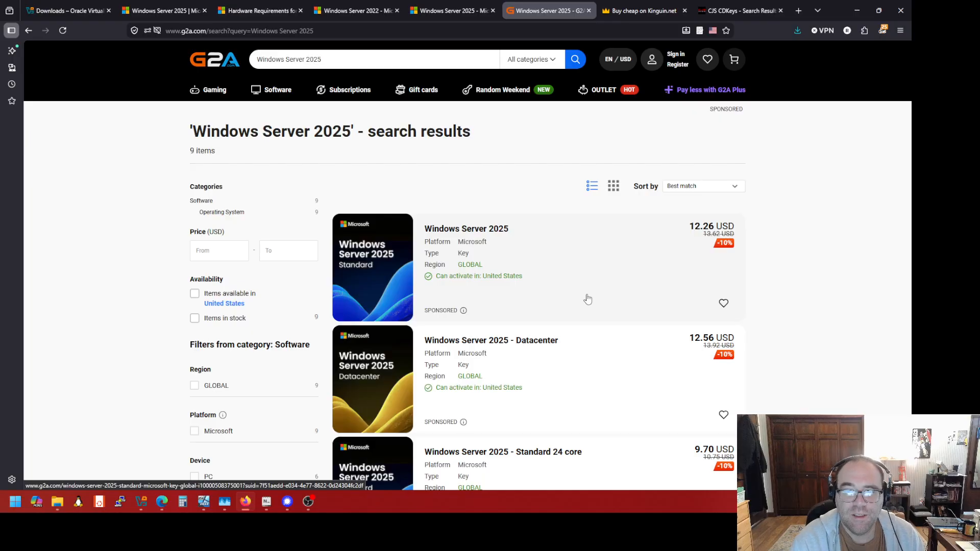
Scroll through the G2A Windows Server 2025 key listings
{"action": "scroll", "coordinate": [567, 311], "scroll_direction": "down", "scroll_amount": 3}
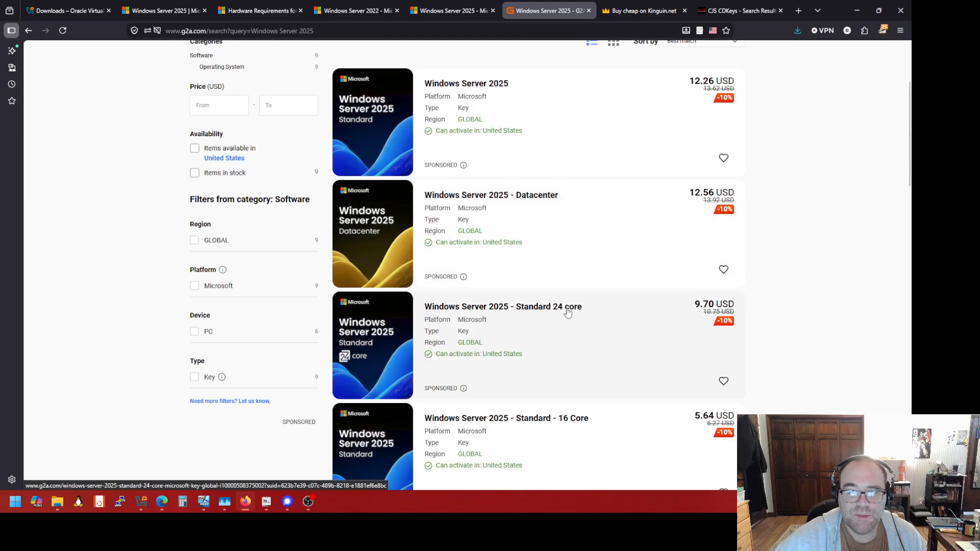
{"action": "scroll", "coordinate": [529, 381], "scroll_direction": "down", "scroll_amount": 4}
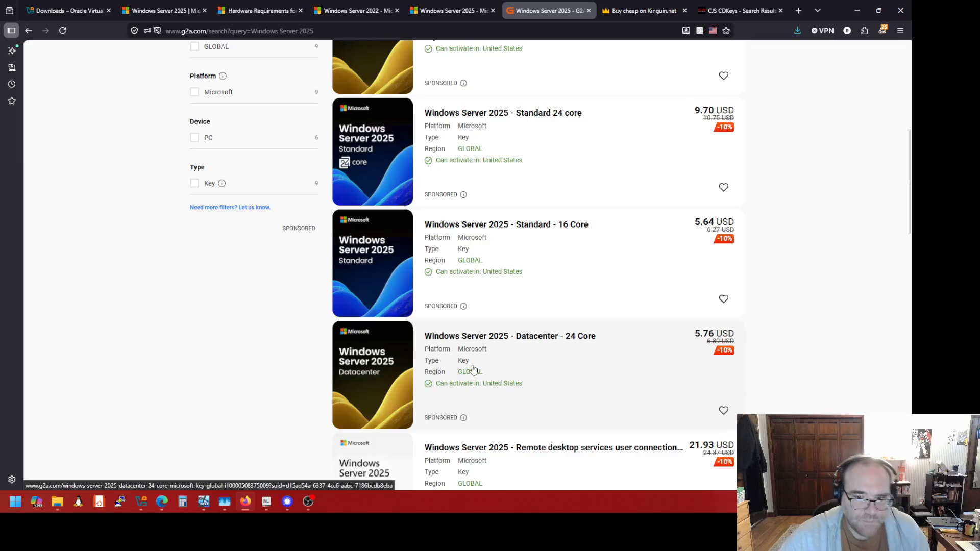
{"action": "scroll", "coordinate": [474, 369], "scroll_direction": "up", "scroll_amount": 7}
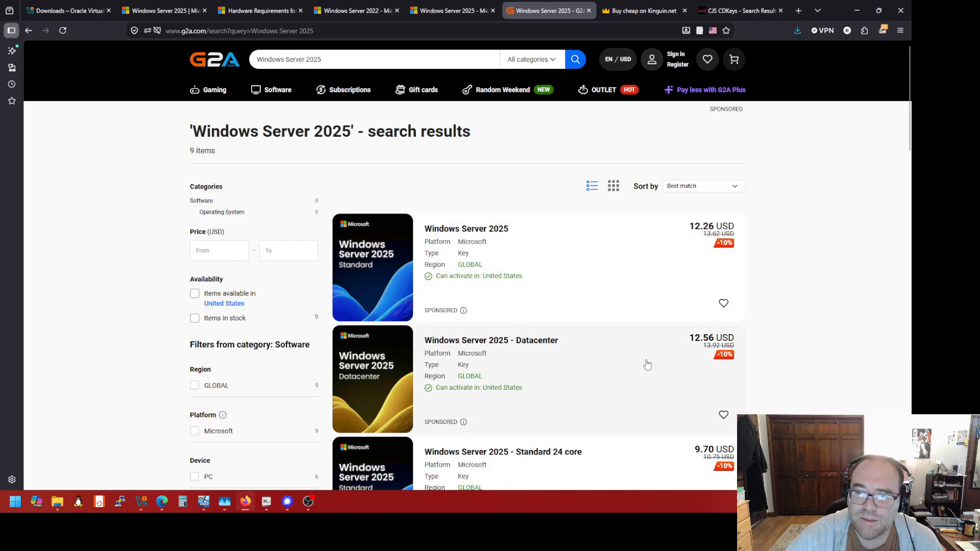
{"action": "scroll", "coordinate": [647, 364], "scroll_direction": "down", "scroll_amount": 4}
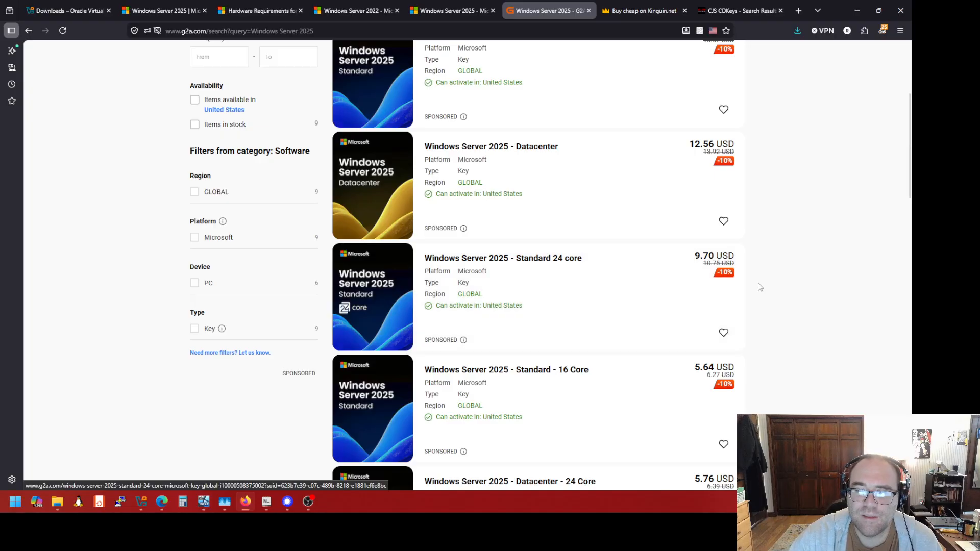
{"action": "scroll", "coordinate": [771, 285], "scroll_direction": "up", "scroll_amount": 1}
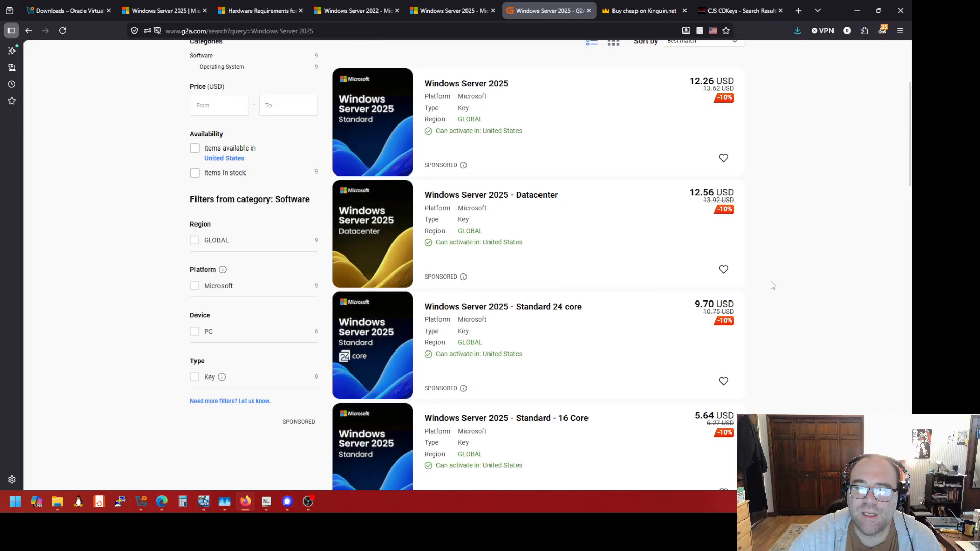
{"action": "scroll", "coordinate": [771, 285], "scroll_direction": "up", "scroll_amount": 3}
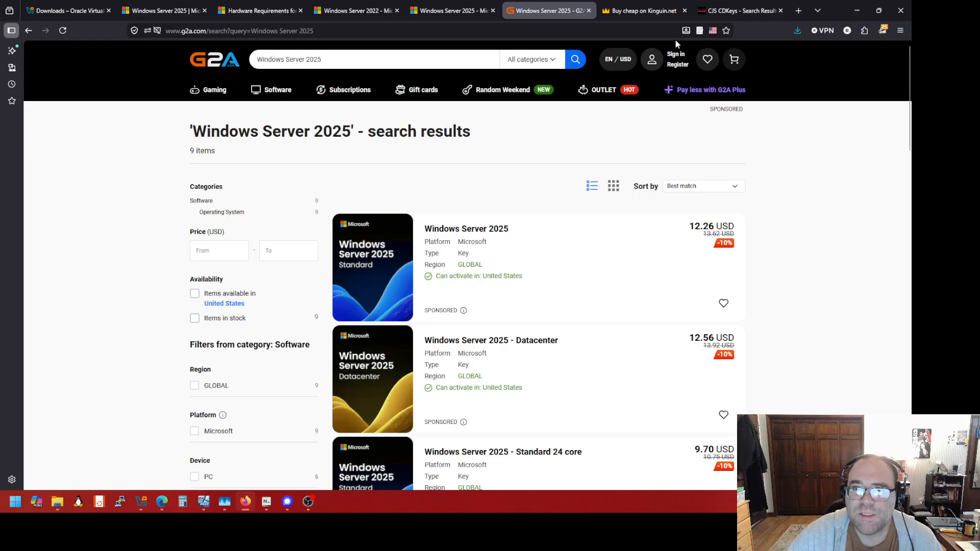
Review Kinguin's eight Windows Server 2025 listings, starting at $31.06
{"action": "left_click", "coordinate": [647, 11]}
{"action": "scroll", "coordinate": [552, 263], "scroll_direction": "down", "scroll_amount": 6}
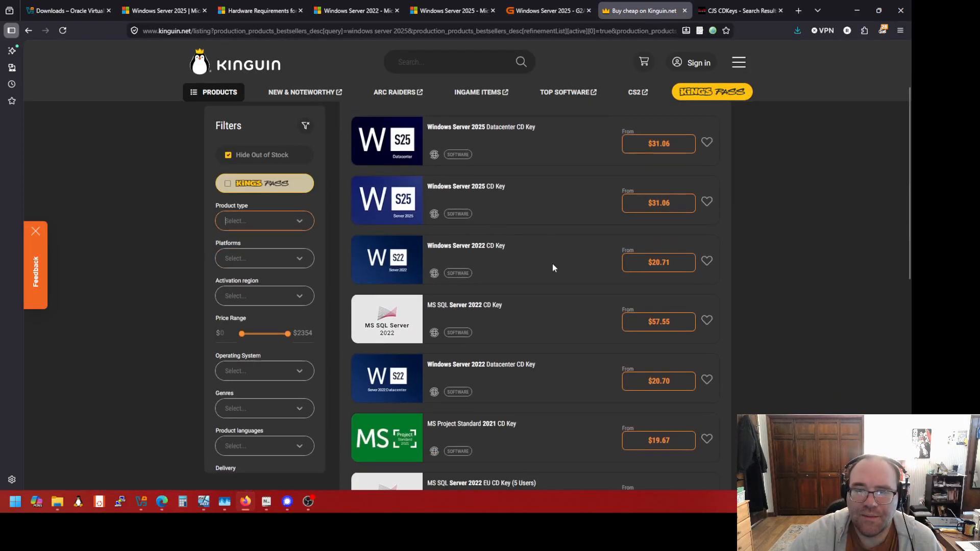
{"action": "scroll", "coordinate": [553, 251], "scroll_direction": "up", "scroll_amount": 4}
{"action": "scroll", "coordinate": [552, 250], "scroll_direction": "up", "scroll_amount": 2}
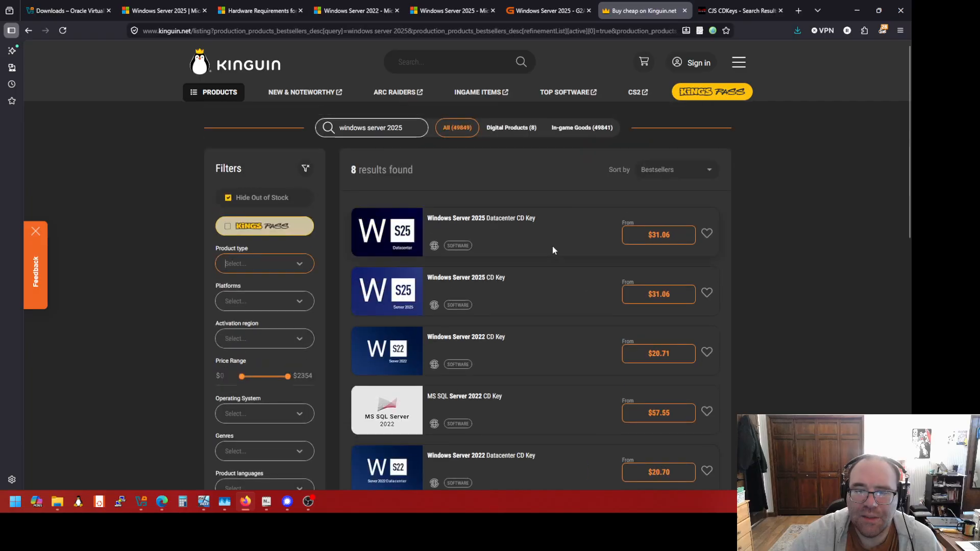
{"action": "scroll", "coordinate": [553, 249], "scroll_direction": "down", "scroll_amount": 5}
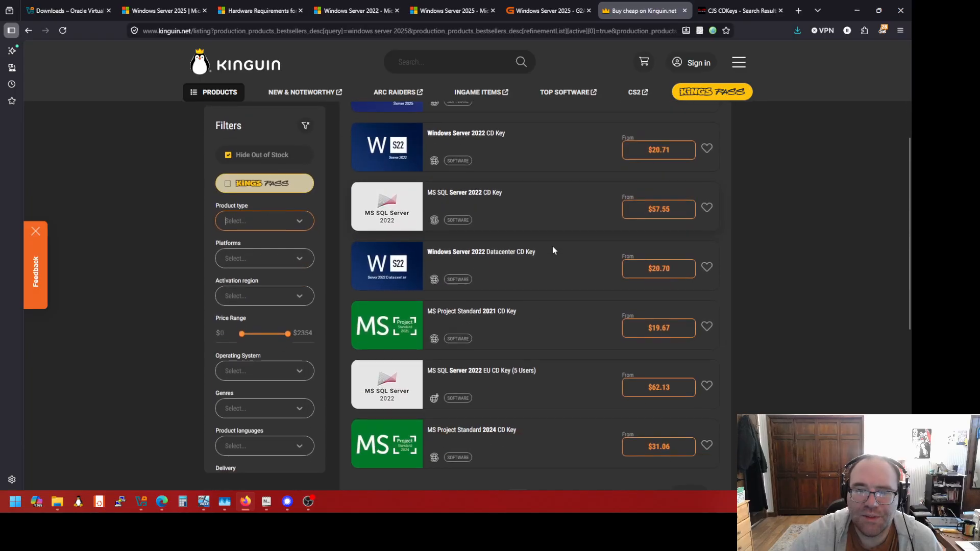
{"action": "scroll", "coordinate": [552, 250], "scroll_direction": "up", "scroll_amount": 3}
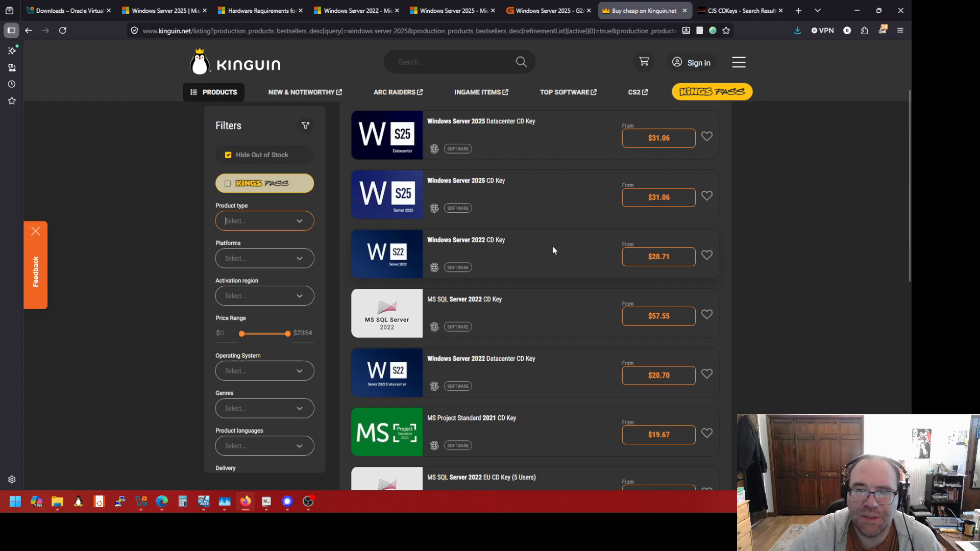
{"action": "scroll", "coordinate": [549, 250], "scroll_direction": "up", "scroll_amount": 2}
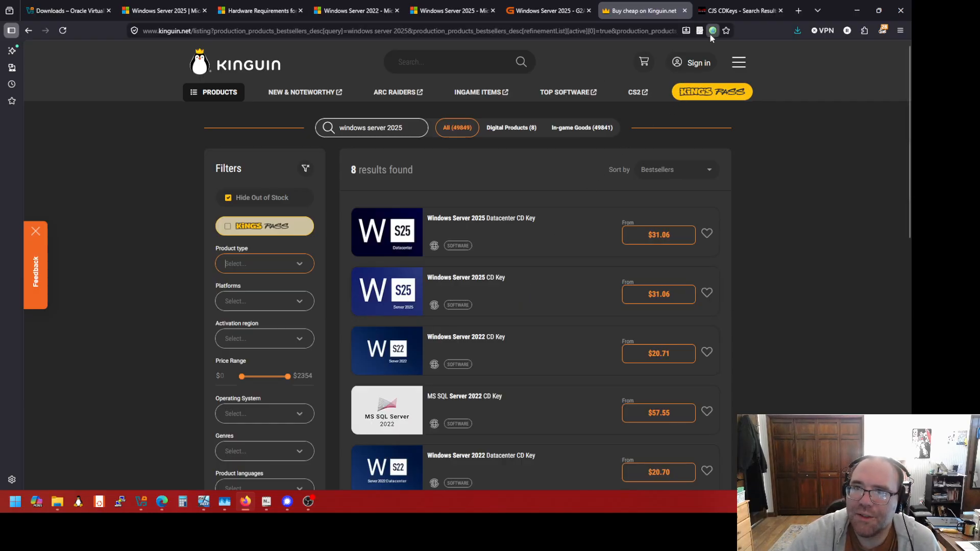
Bring up the CJS CDKeys results: Standard $26.83, Datacenter $21.46
{"action": "left_click", "coordinate": [559, 15]}
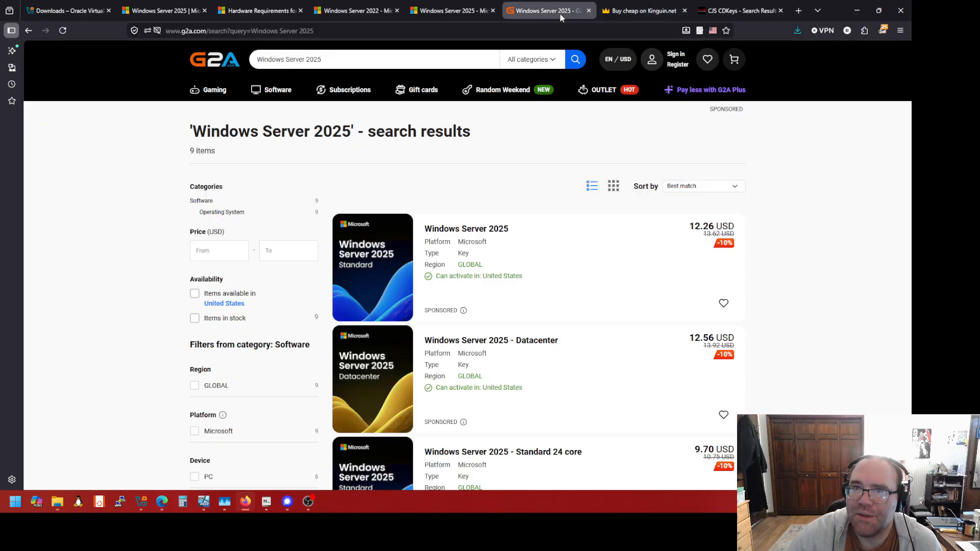
{"action": "left_click", "coordinate": [643, 10]}
{"action": "left_click", "coordinate": [740, 10]}
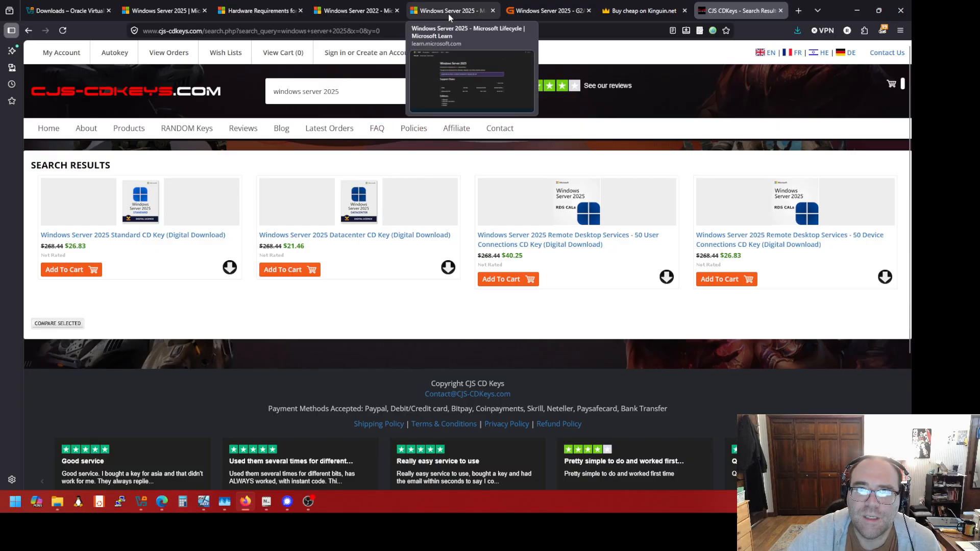
Load woot.com in a new browser tab
{"action": "left_click", "coordinate": [798, 11]}
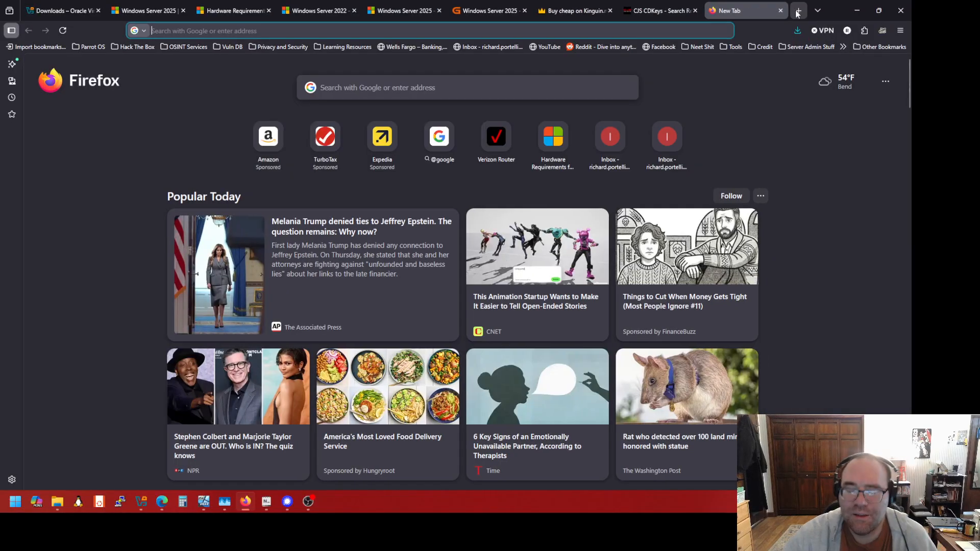
{"action": "type", "text": "woot.com"}
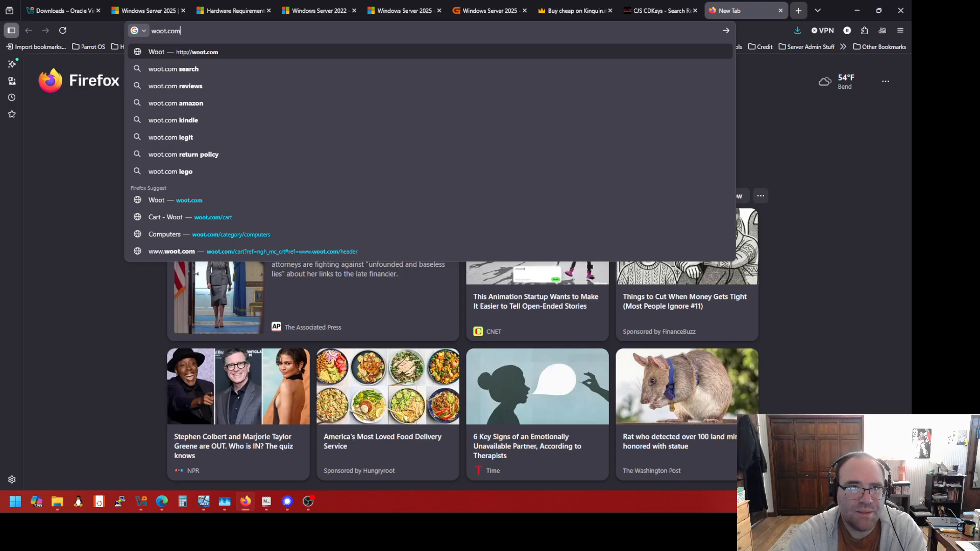
{"action": "key", "text": "Return"}
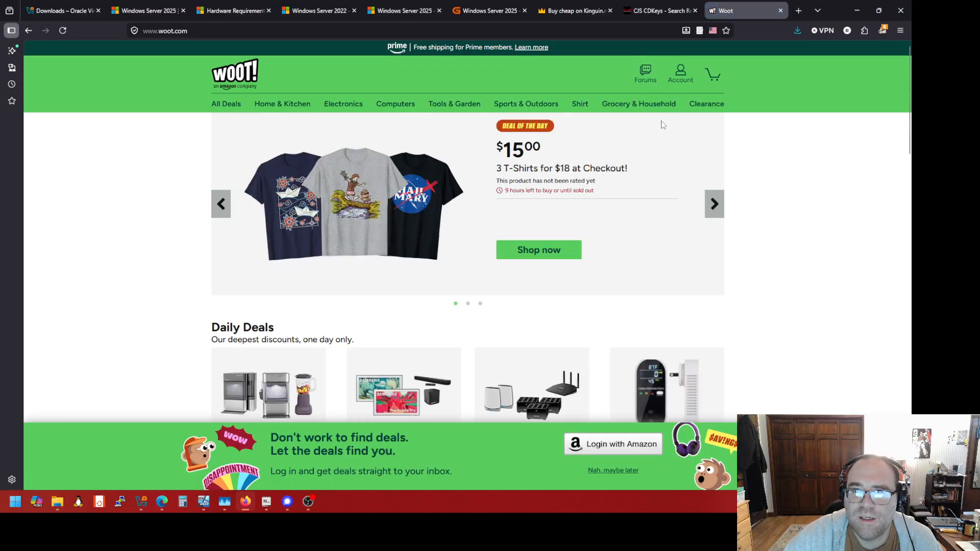
Browse Woot's Computers > Software deals, including Office Professional Plus 2021 at $49.99
{"action": "mouse_move", "coordinate": [411, 110]}
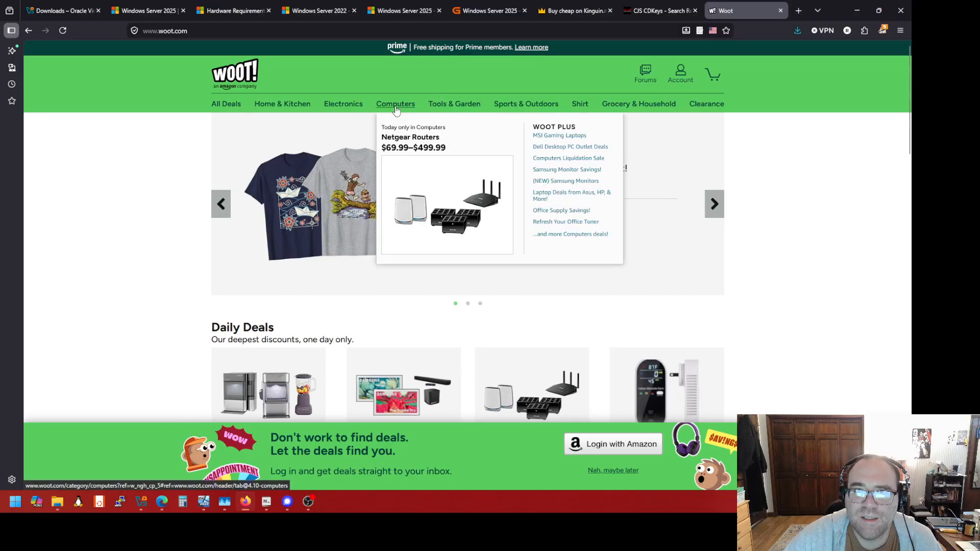
{"action": "left_click", "coordinate": [564, 234]}
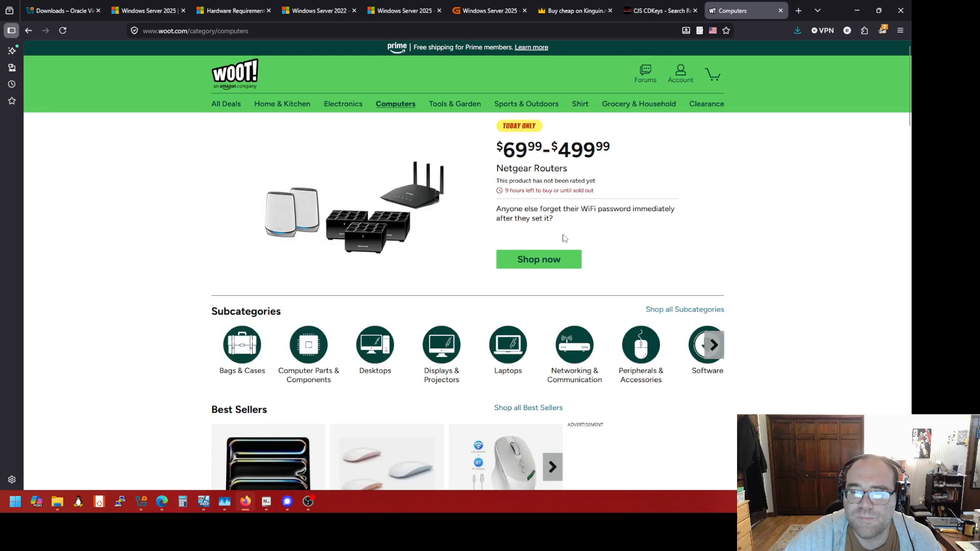
{"action": "scroll", "coordinate": [564, 238], "scroll_direction": "down", "scroll_amount": 4}
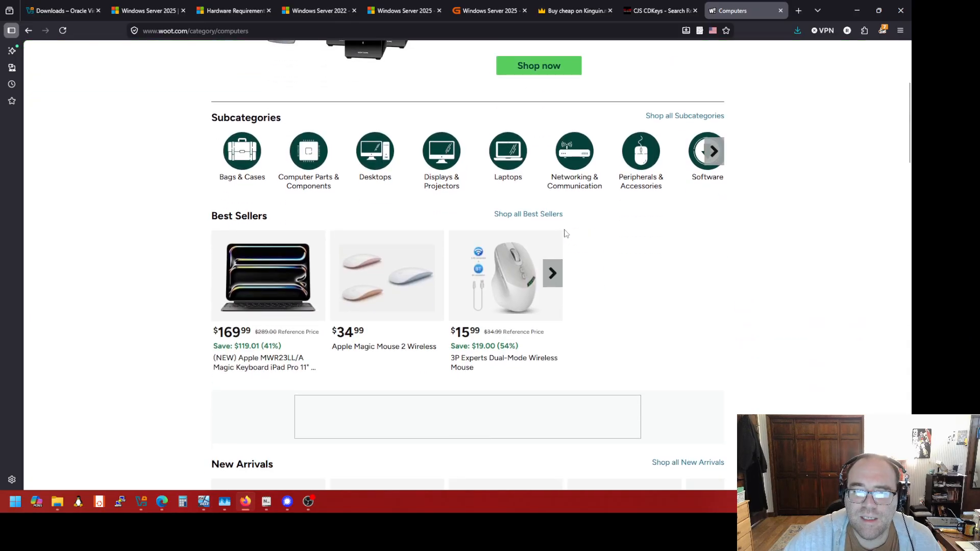
{"action": "left_click", "coordinate": [713, 152]}
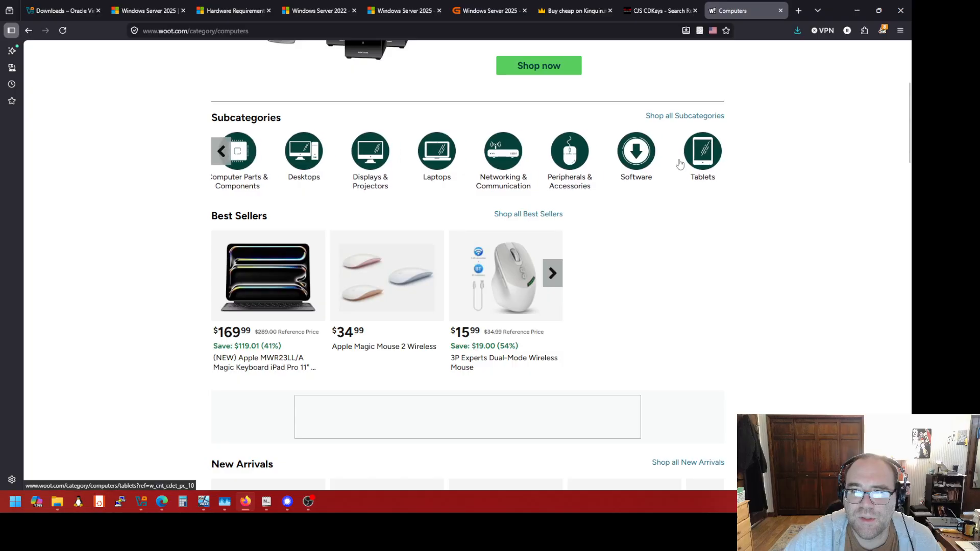
{"action": "left_click", "coordinate": [642, 160]}
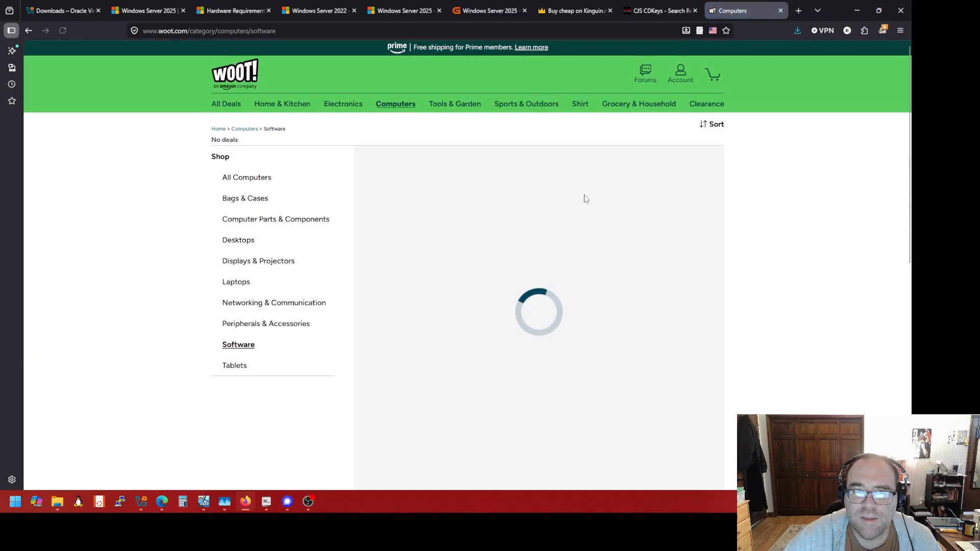
{"action": "scroll", "coordinate": [533, 228], "scroll_direction": "down", "scroll_amount": 9}
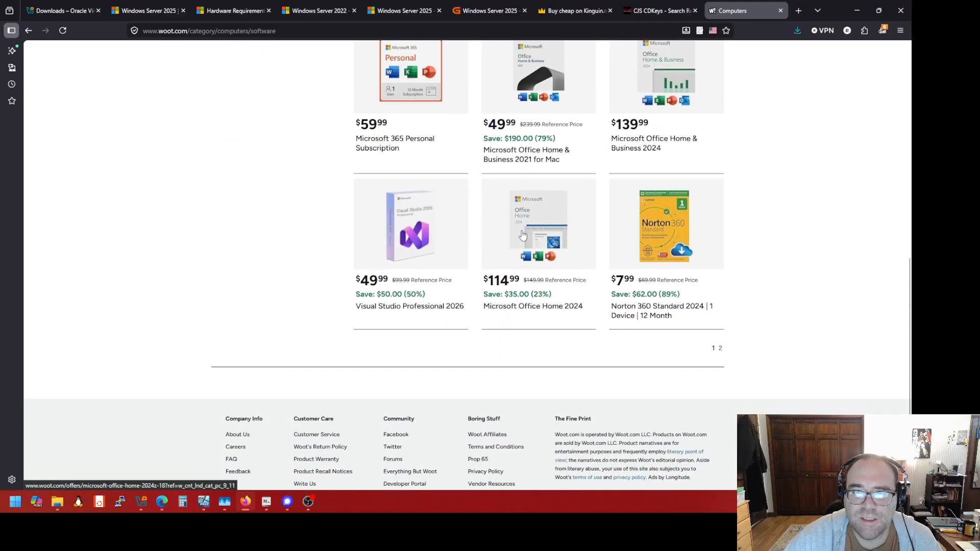
{"action": "scroll", "coordinate": [520, 238], "scroll_direction": "up", "scroll_amount": 9}
{"action": "scroll", "coordinate": [520, 237], "scroll_direction": "down", "scroll_amount": 7}
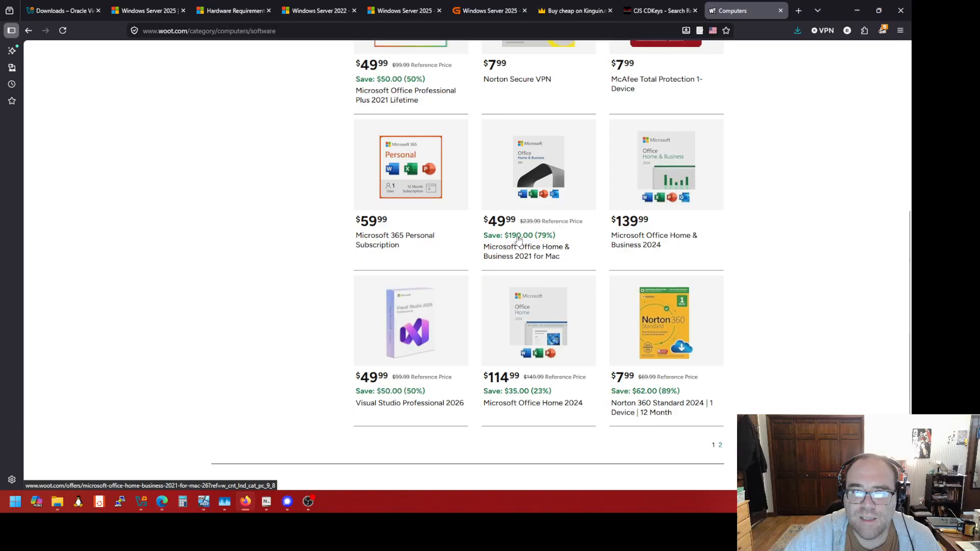
{"action": "scroll", "coordinate": [582, 299], "scroll_direction": "up", "scroll_amount": 6}
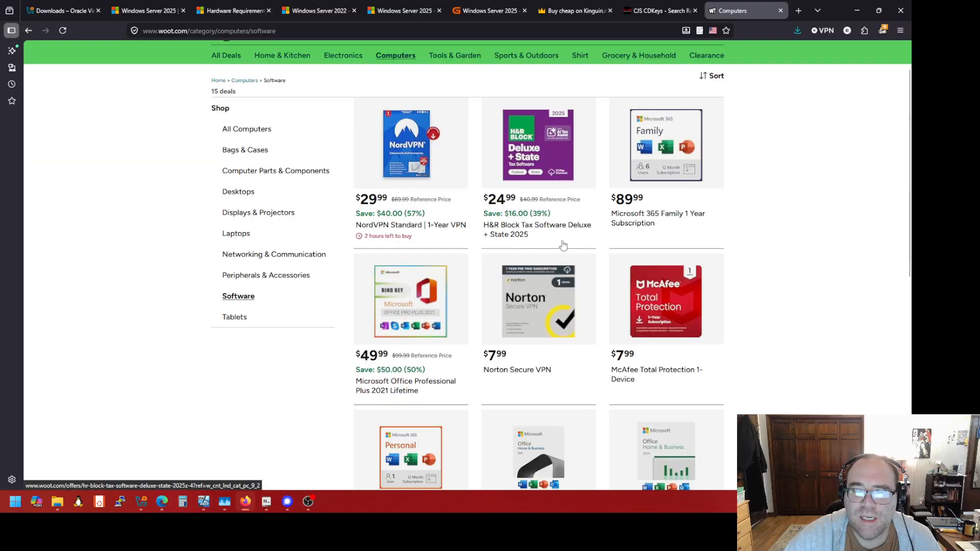
{"action": "scroll", "coordinate": [433, 301], "scroll_direction": "down", "scroll_amount": 3}
{"action": "scroll", "coordinate": [432, 301], "scroll_direction": "down", "scroll_amount": 4}
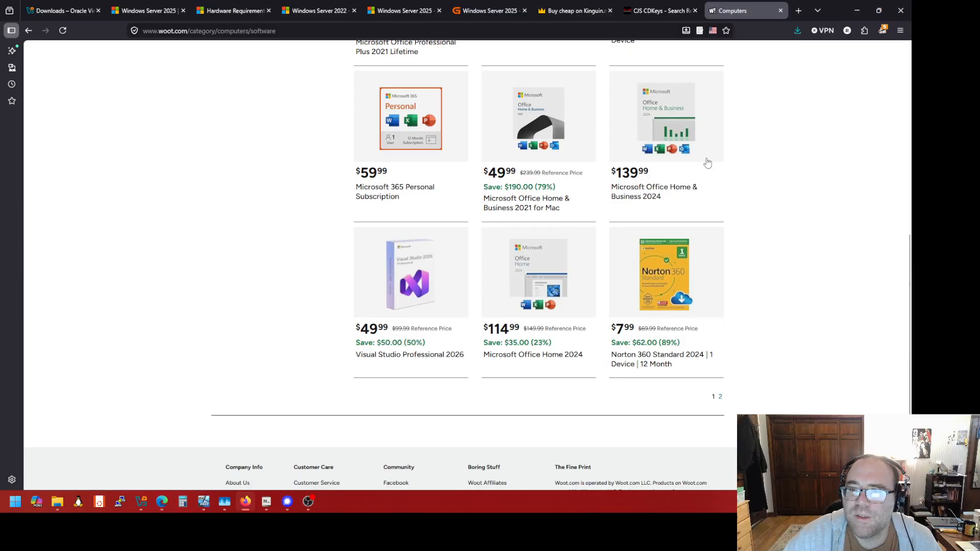
Close the Woot, CJS CDKeys, Kinguin and G2A tabs, leaving the Microsoft Learn lifecycle tab
{"action": "left_click", "coordinate": [779, 14]}
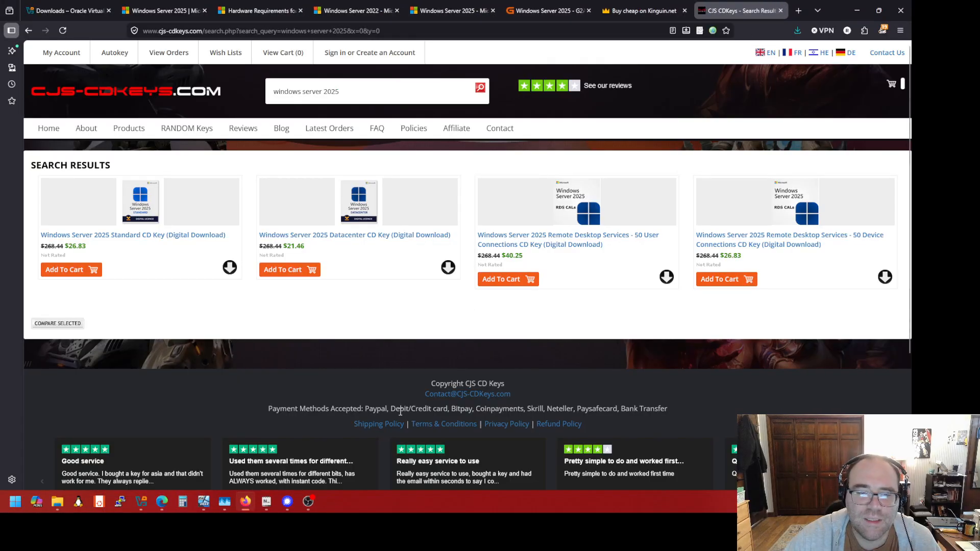
{"action": "mouse_move", "coordinate": [222, 505]}
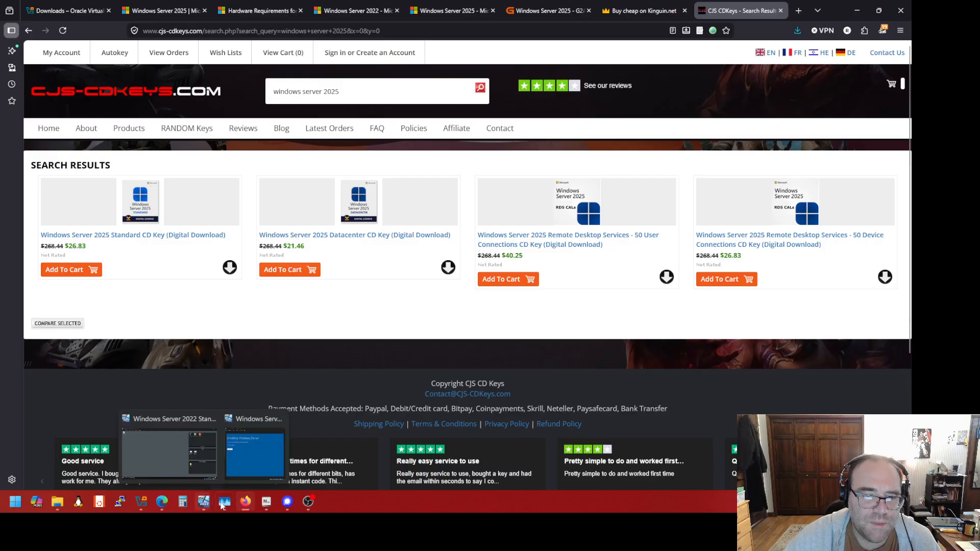
{"action": "left_click", "coordinate": [247, 469]}
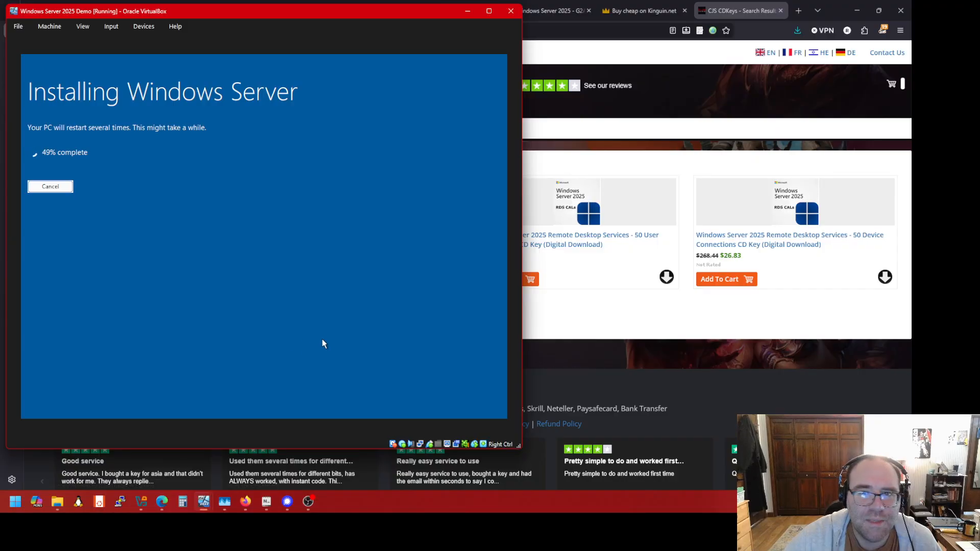
{"action": "left_click", "coordinate": [639, 12]}
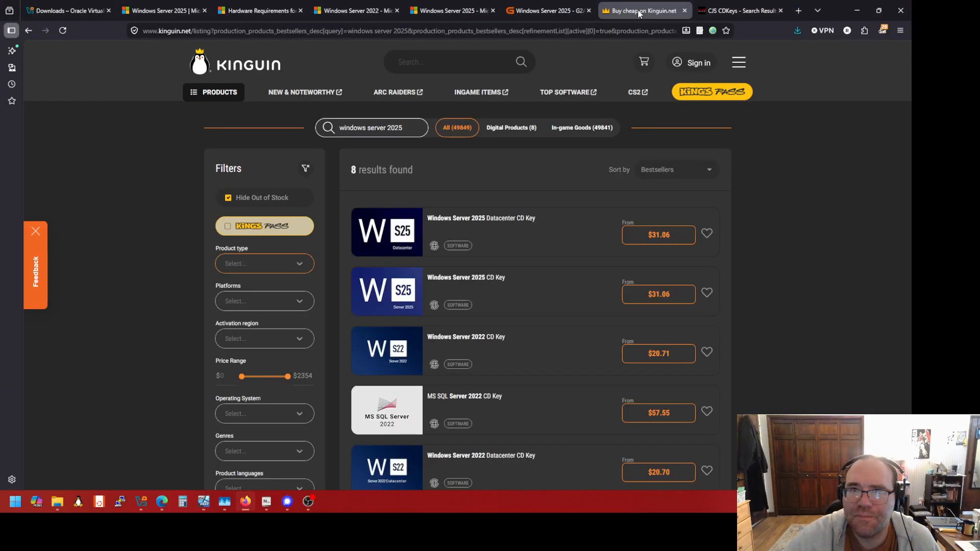
{"action": "left_click", "coordinate": [725, 15]}
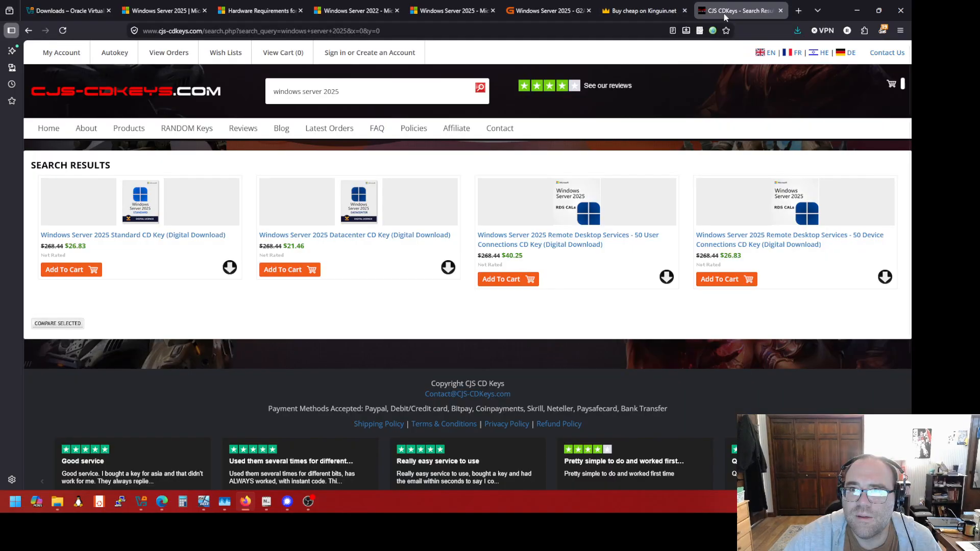
{"action": "left_click", "coordinate": [781, 11]}
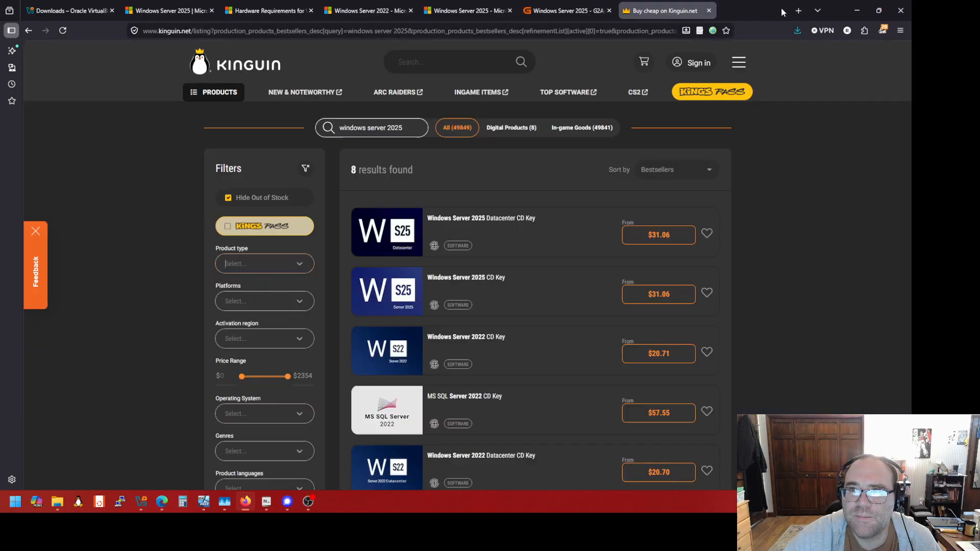
{"action": "left_click", "coordinate": [761, 11]}
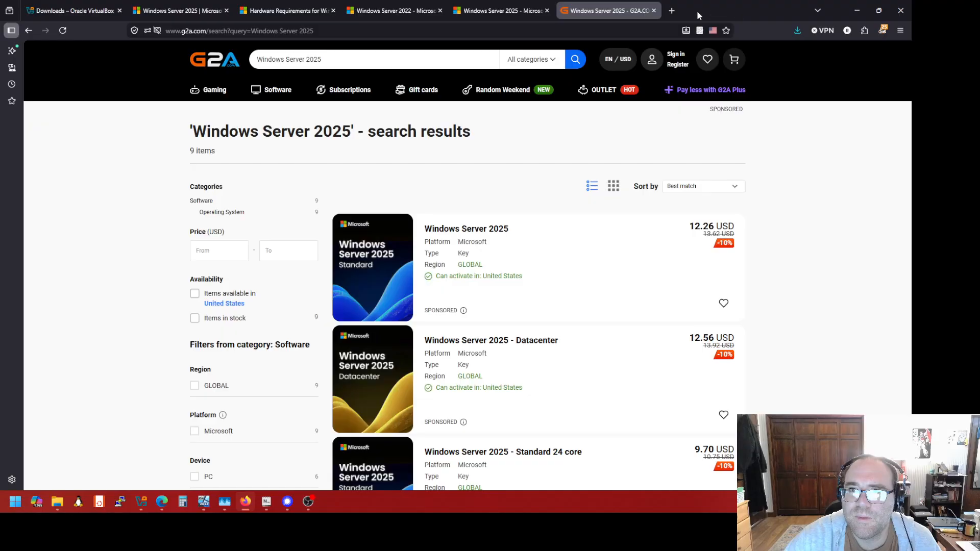
{"action": "left_click", "coordinate": [653, 12]}
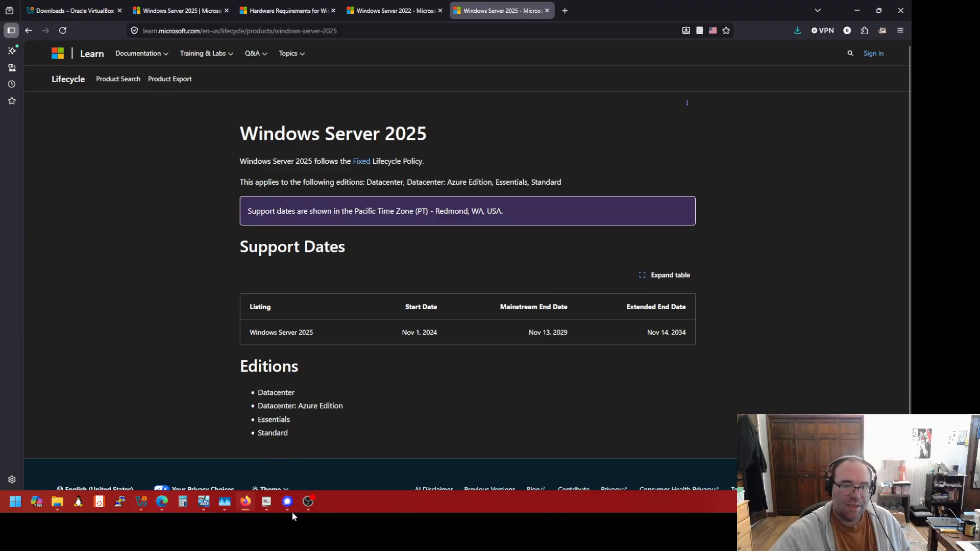
Return to the Windows Server 2025 Demo VM and monitor the installer until the screen blanks
{"action": "mouse_move", "coordinate": [207, 509]}
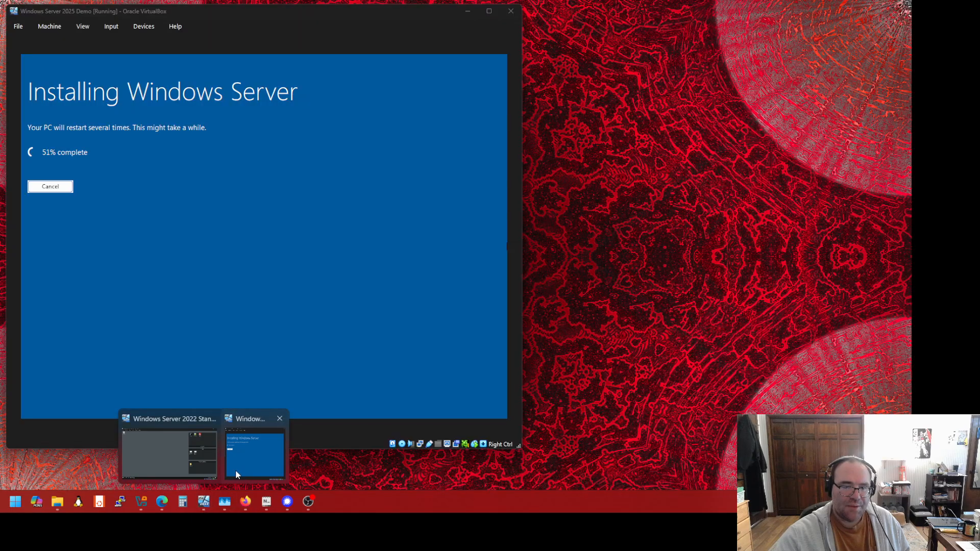
{"action": "left_click", "coordinate": [235, 470]}
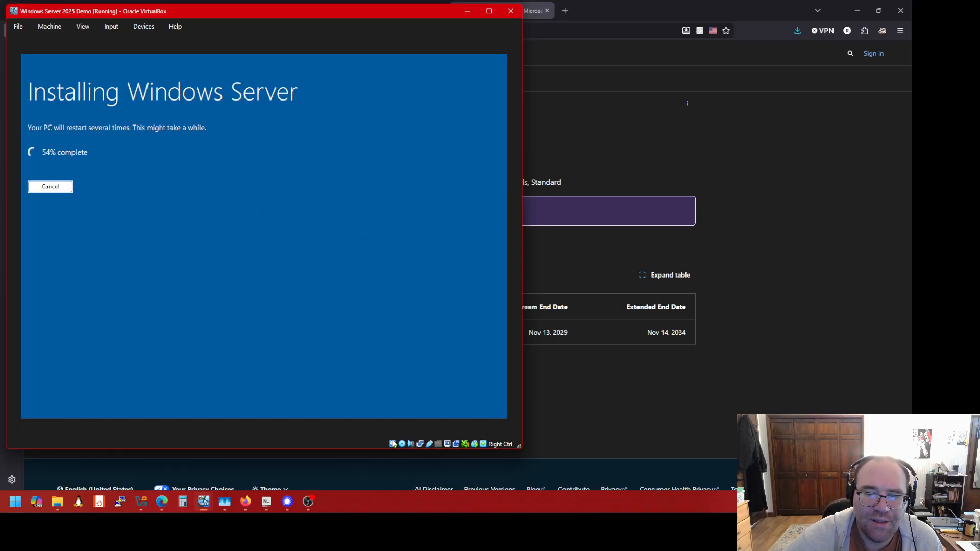
{"action": "mouse_move", "coordinate": [393, 448]}
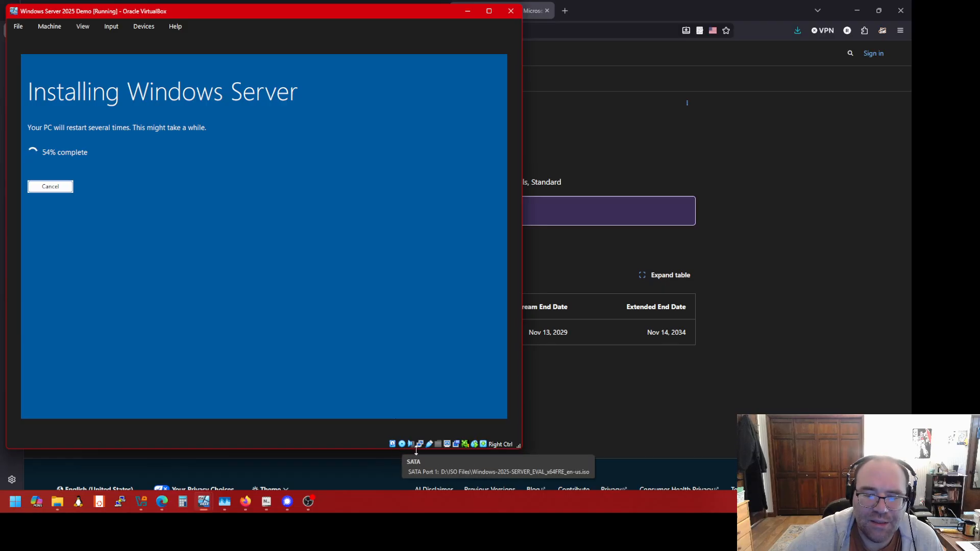
{"action": "mouse_move", "coordinate": [425, 449]}
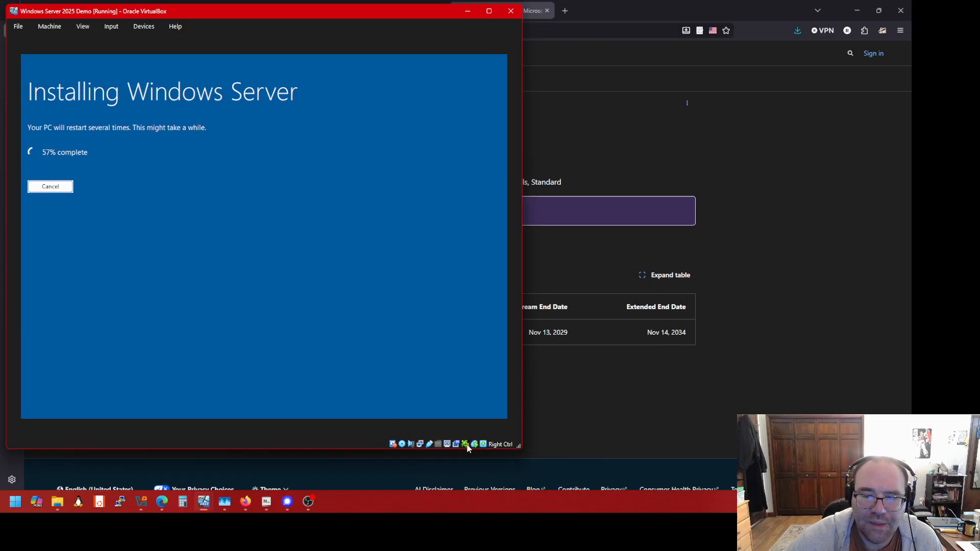
{"action": "mouse_move", "coordinate": [466, 447]}
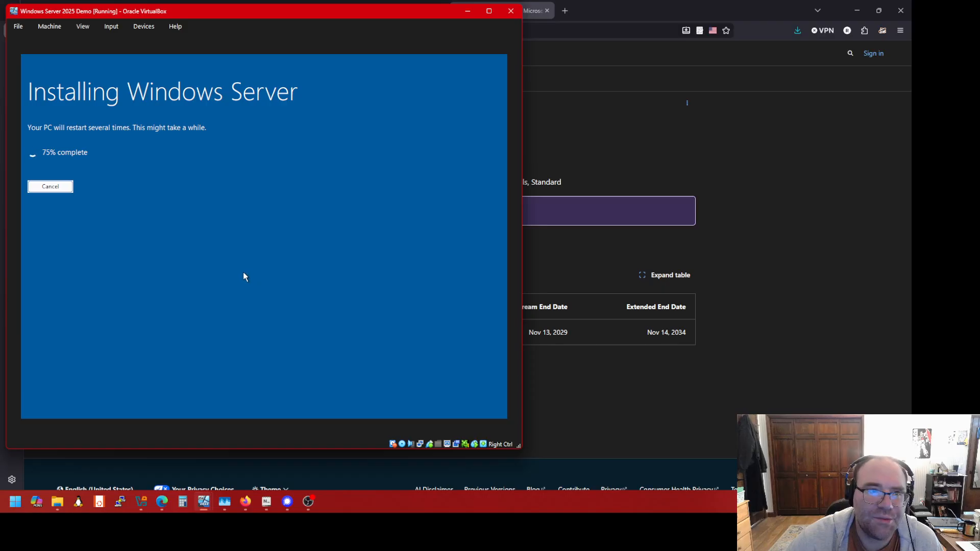
{"action": "left_click", "coordinate": [44, 28]}
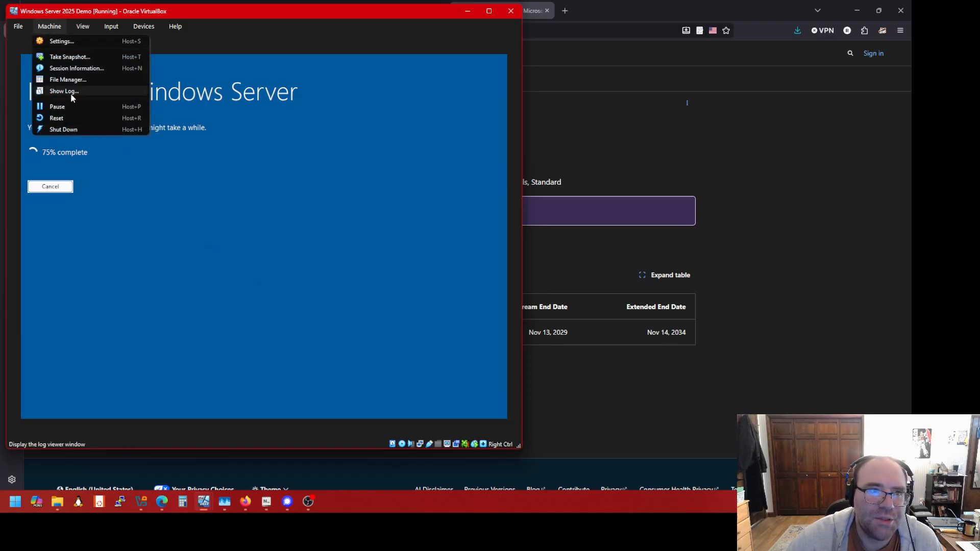
{"action": "left_click", "coordinate": [206, 44]}
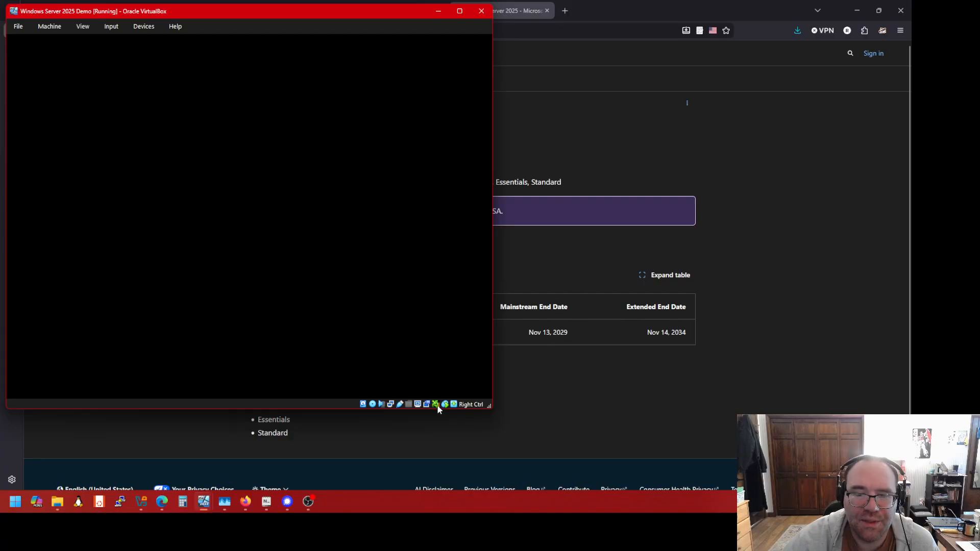
{"action": "mouse_move", "coordinate": [438, 408]}
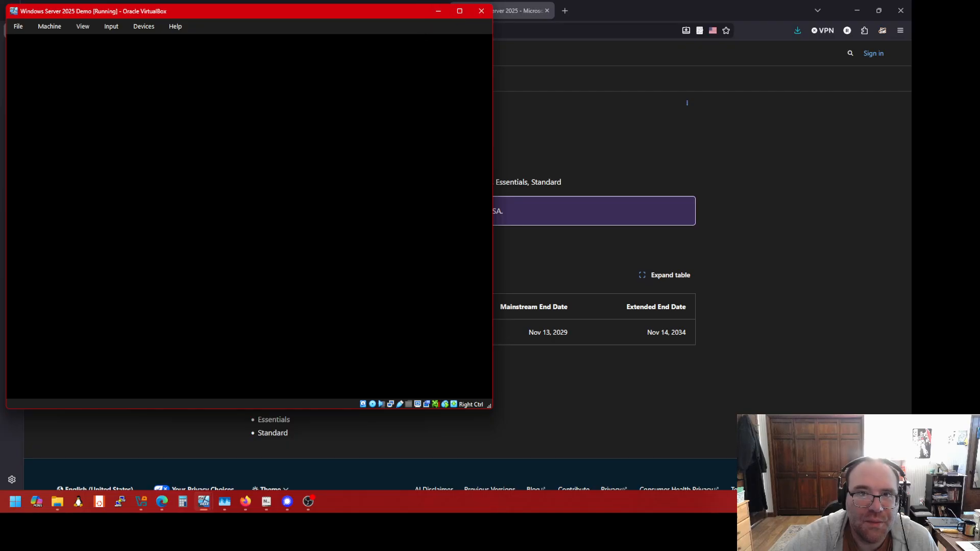
{"action": "mouse_move", "coordinate": [461, 14]}
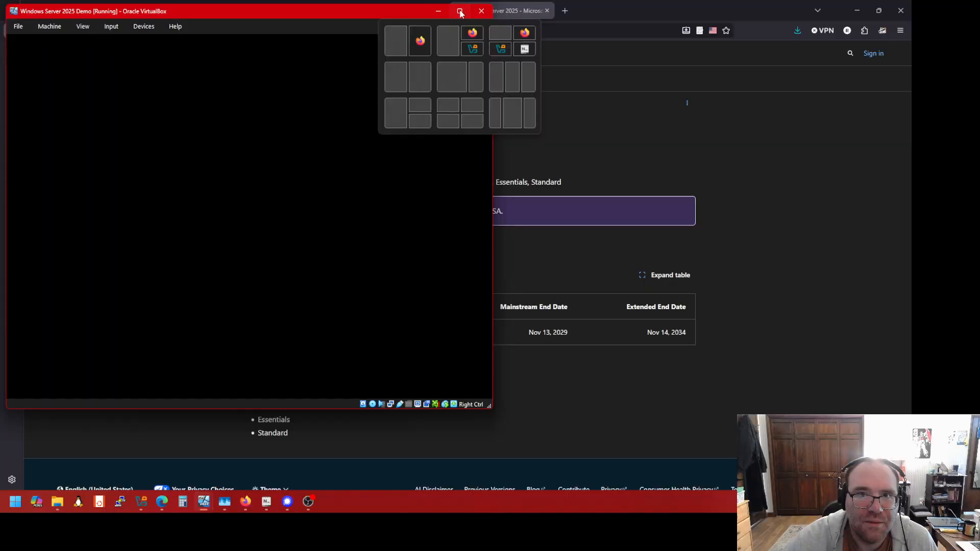
Maximize the VM window, then reset the Windows Server 2025 Demo machine via Machine > Reset
{"action": "left_click", "coordinate": [460, 11]}
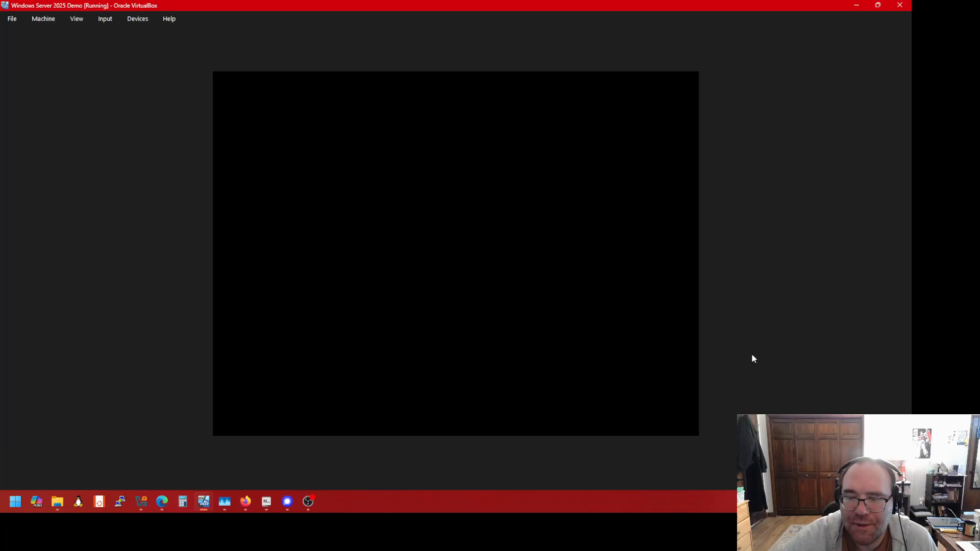
{"action": "left_click", "coordinate": [53, 21]}
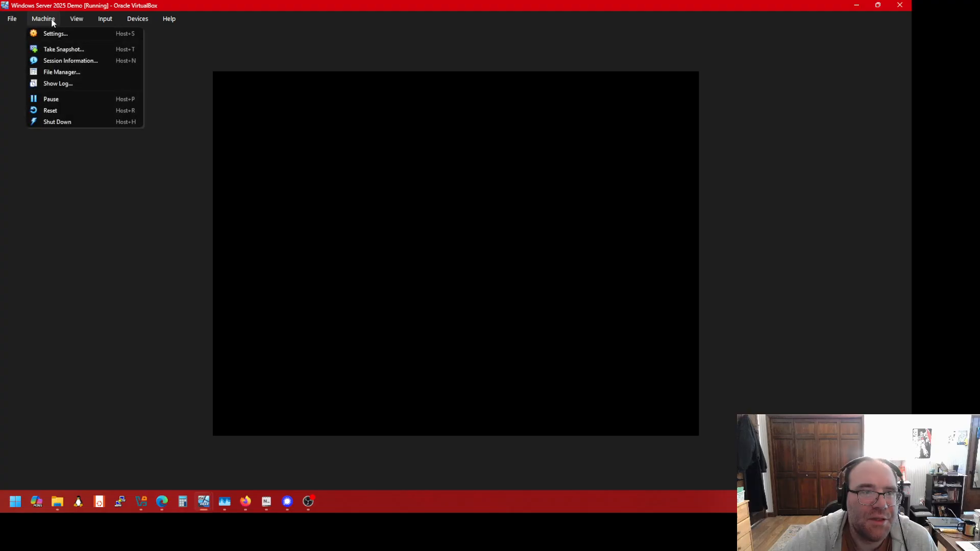
{"action": "left_click", "coordinate": [68, 111]}
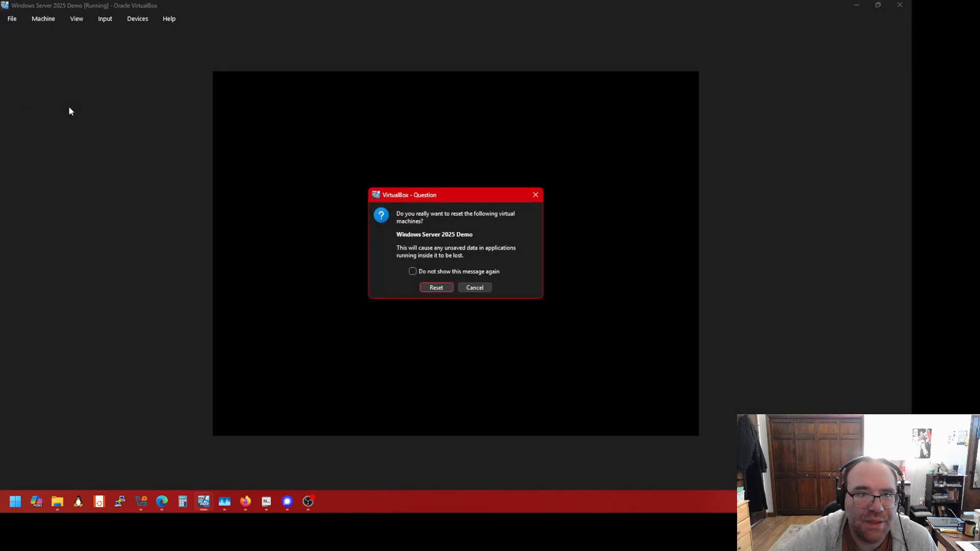
{"action": "left_click", "coordinate": [432, 287]}
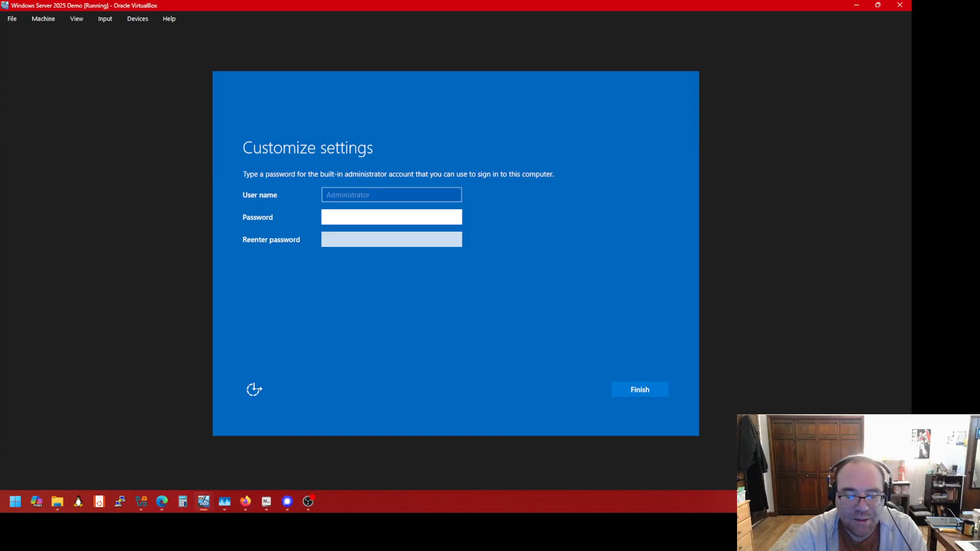
Enter the Administrator password and its confirmation, then submit
{"action": "type", "text": "P"}
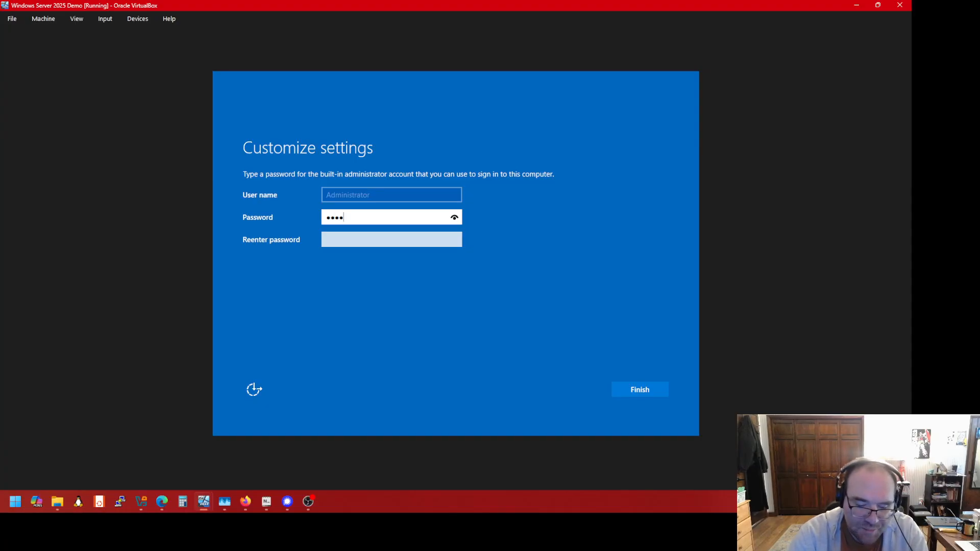
{"action": "type", "text": "o"}
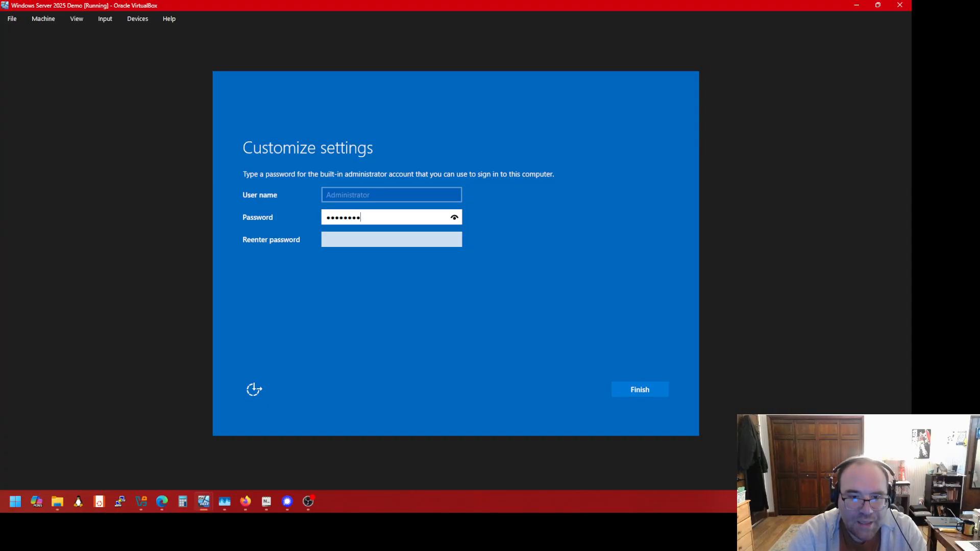
{"action": "key", "text": "Tab"}
{"action": "type", "text": "P"}
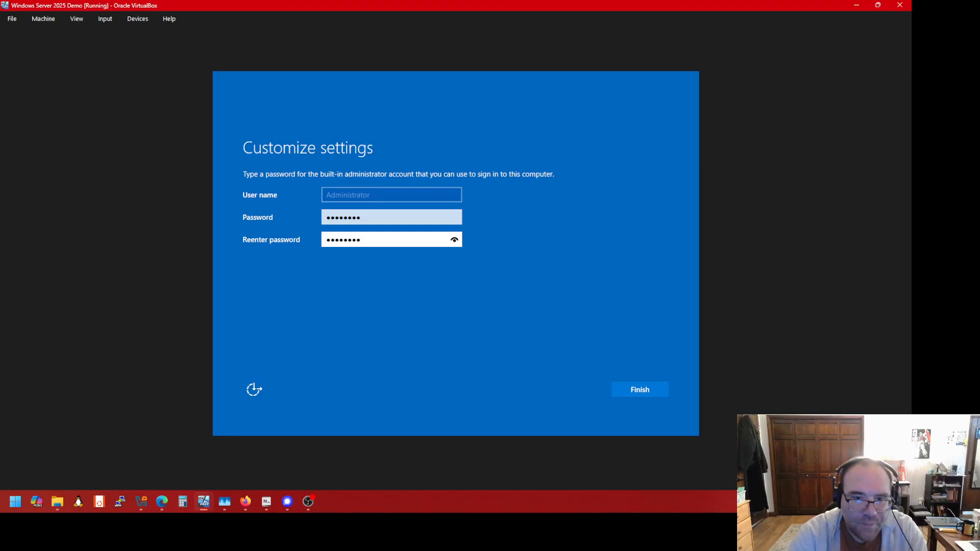
{"action": "key", "text": "Return"}
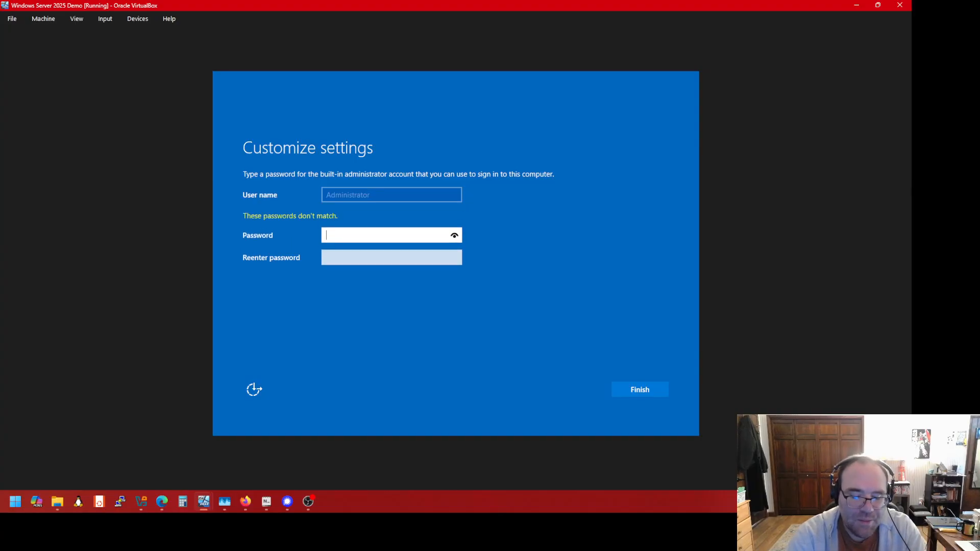
Retype the Administrator password in both fields and finish setup
{"action": "type", "text": "Pas"}
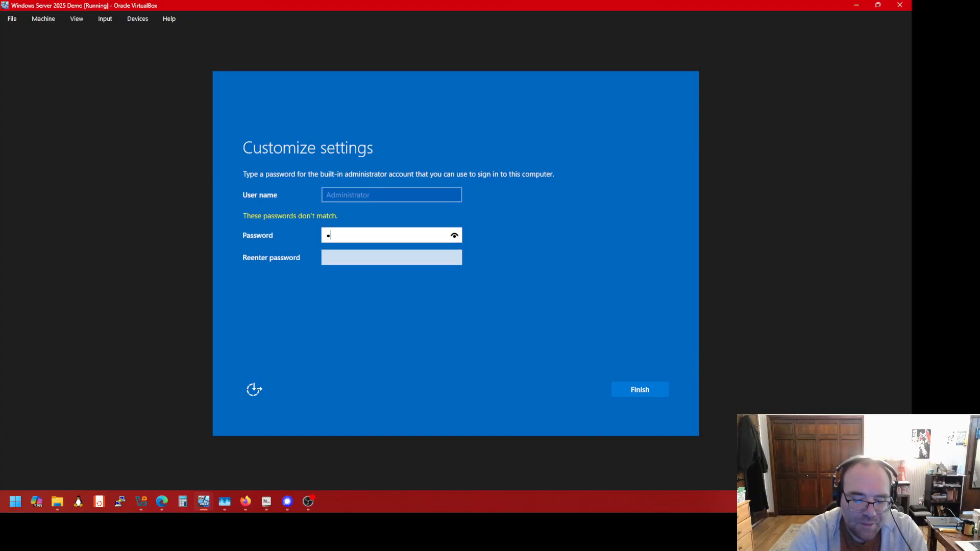
{"action": "key", "text": "BackSpace"}
{"action": "key", "text": "BackSpace"}
{"action": "key", "text": "BackSpace"}
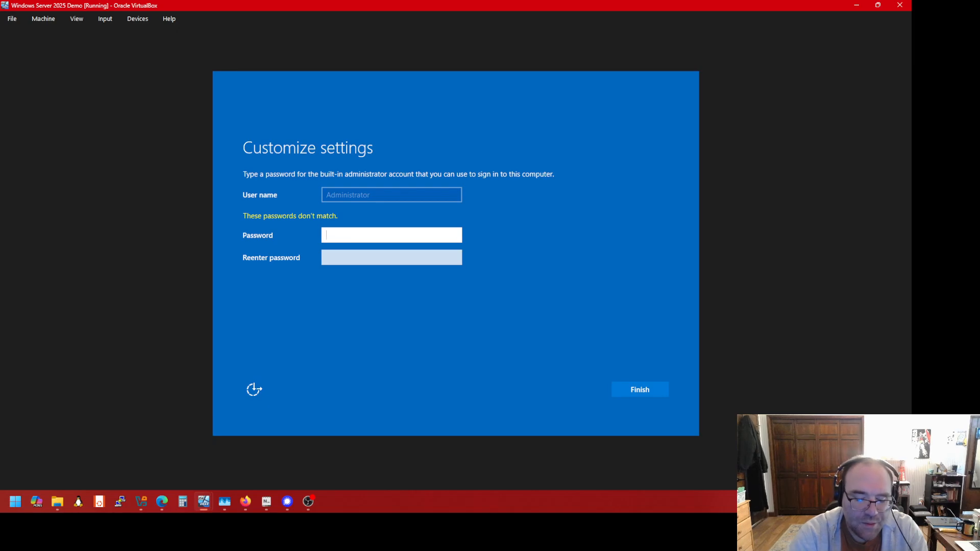
{"action": "type", "text": "P"}
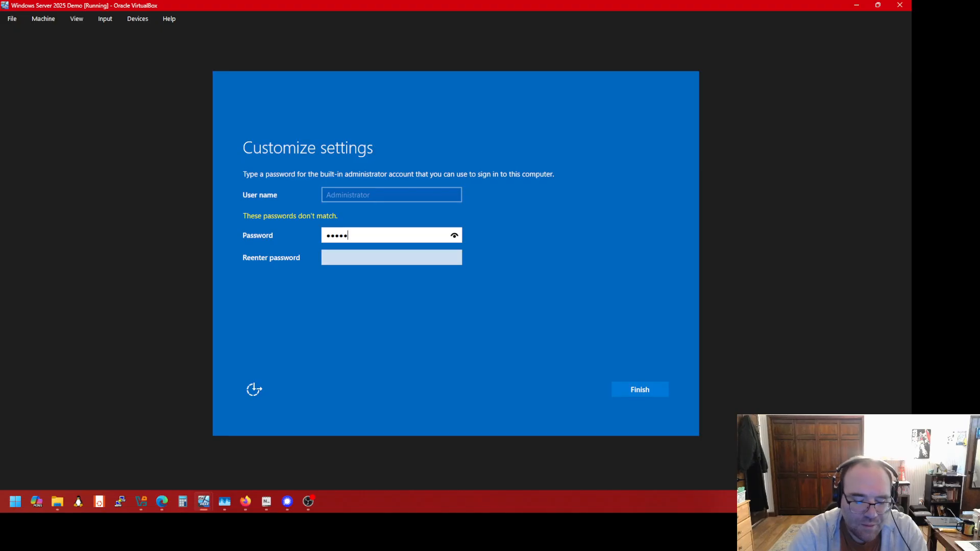
{"action": "type", "text": "rd"}
{"action": "key", "text": "Tab"}
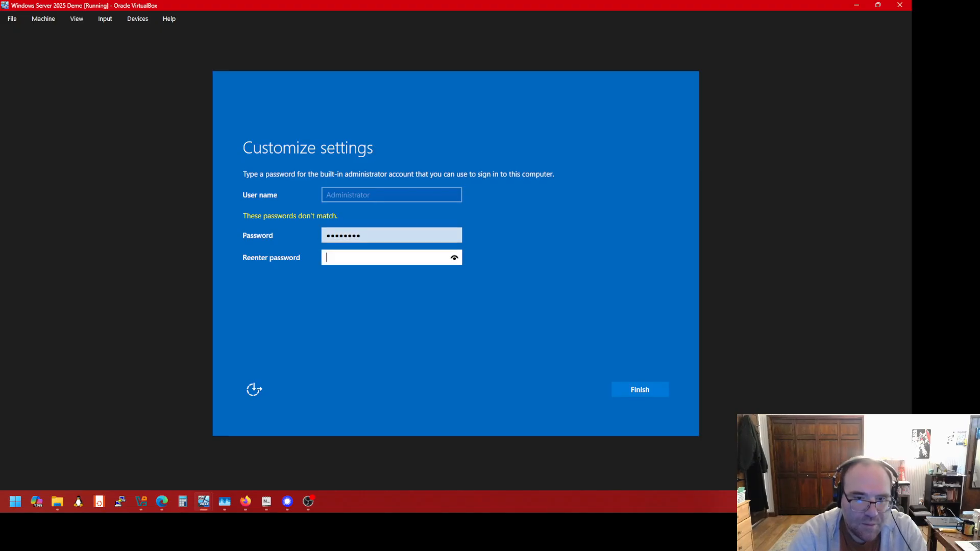
{"action": "type", "text": "P@"}
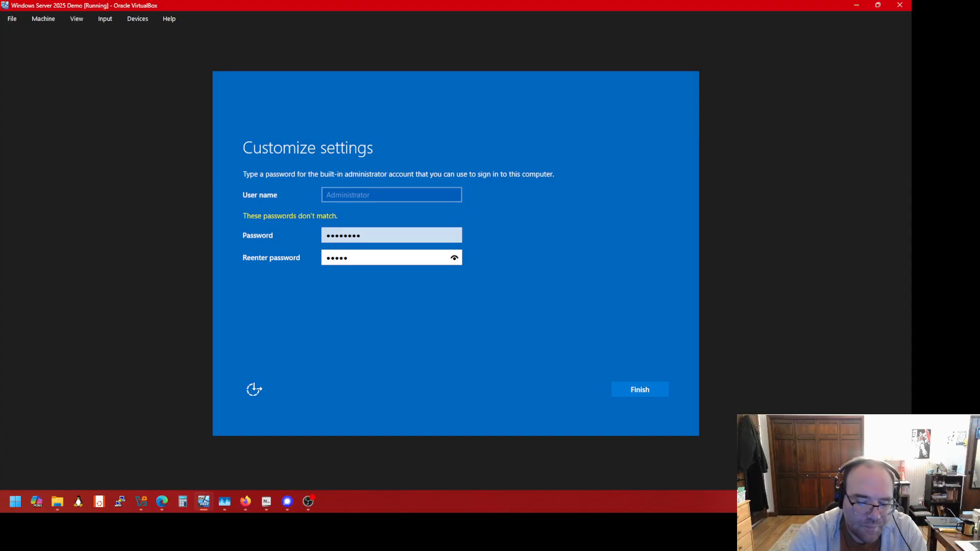
{"action": "type", "text": "ssw0rd"}
{"action": "key", "text": "Return"}
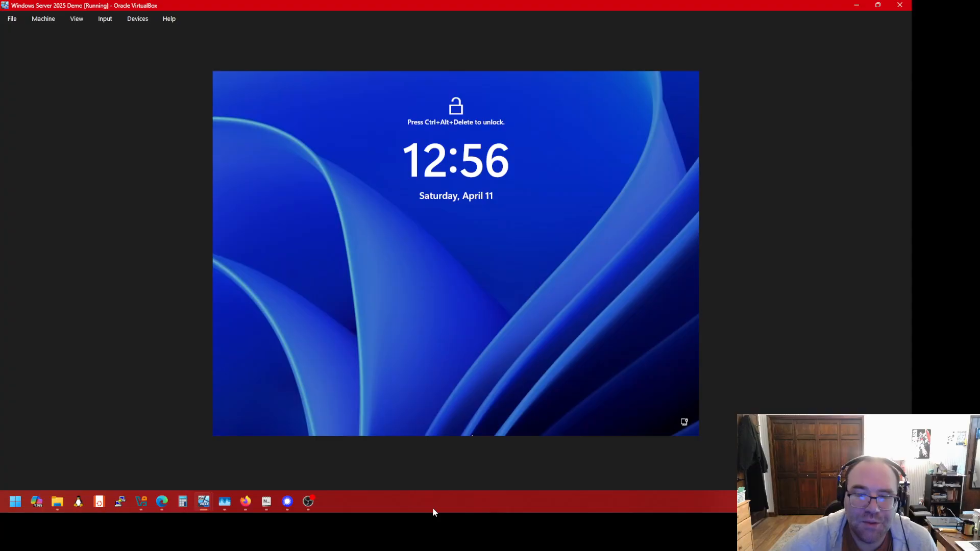
Send Ctrl-Alt-Del through Input > Keyboard to unlock the guest
{"action": "left_click", "coordinate": [114, 22]}
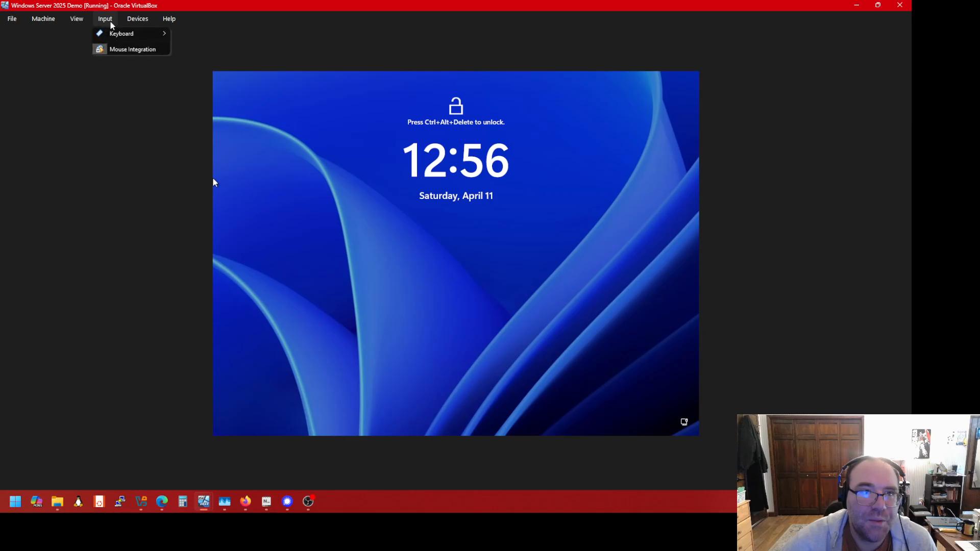
{"action": "mouse_move", "coordinate": [113, 34]}
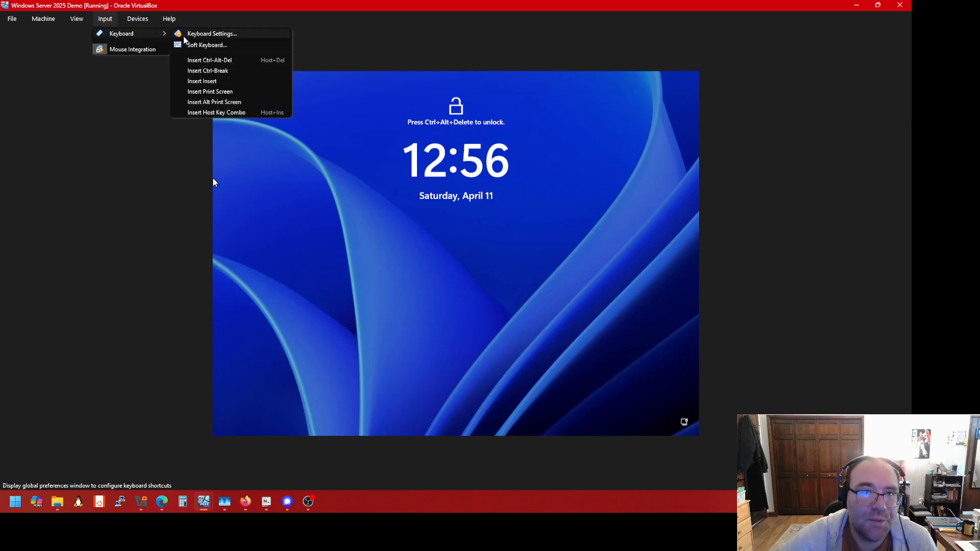
{"action": "left_click", "coordinate": [213, 64]}
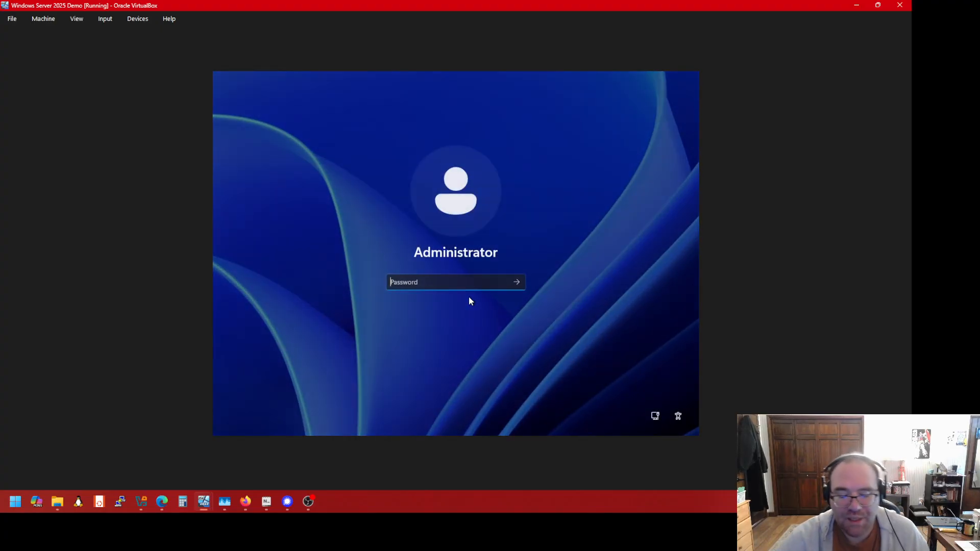
Sign in as Administrator with the account password
{"action": "type", "text": "••"}
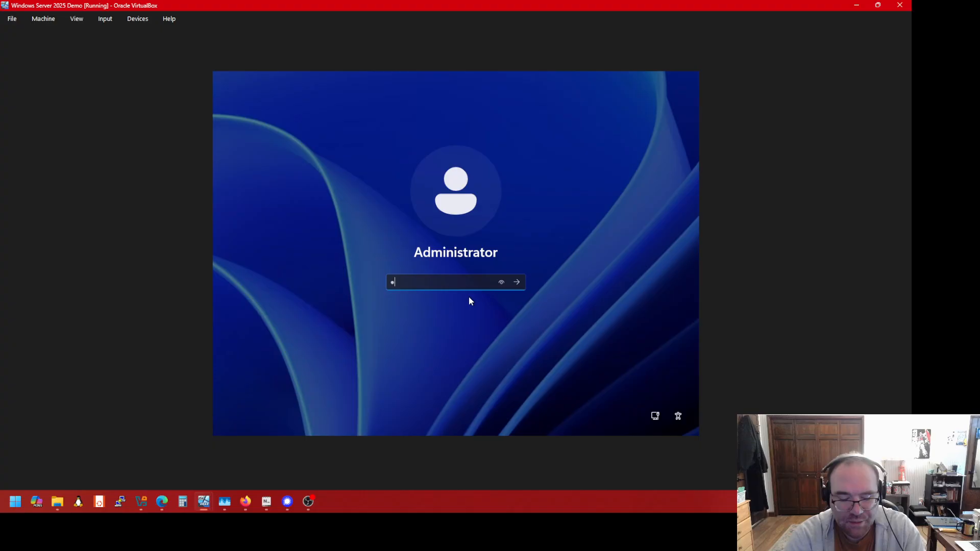
{"action": "type", "text": "••••••"}
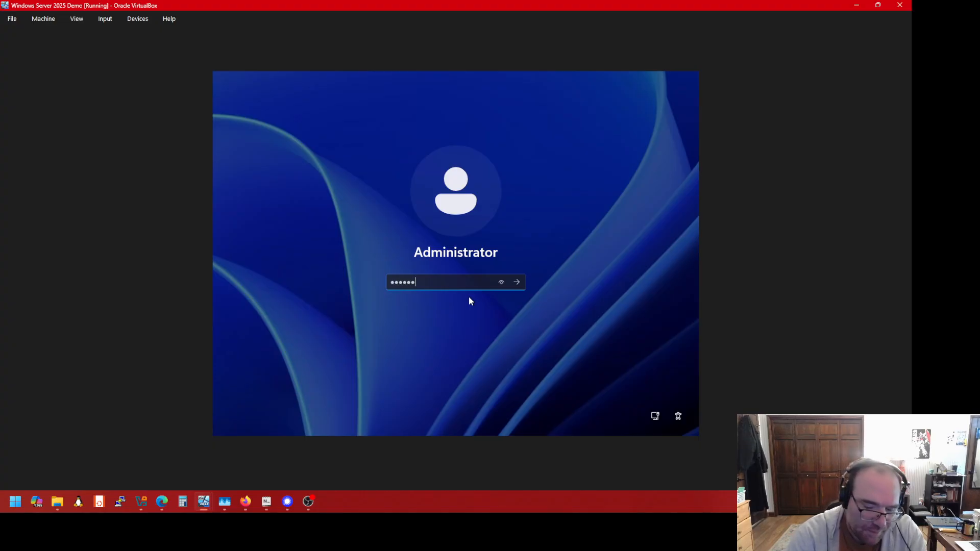
{"action": "key", "text": "Return"}
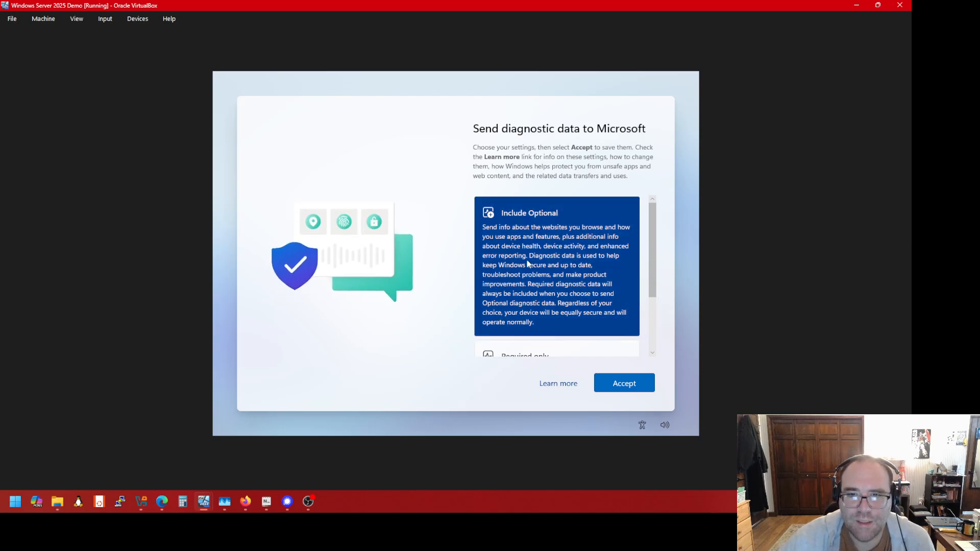
Accept the default diagnostic data settings on the privacy page
{"action": "scroll", "coordinate": [554, 298], "scroll_direction": "down", "scroll_amount": 3}
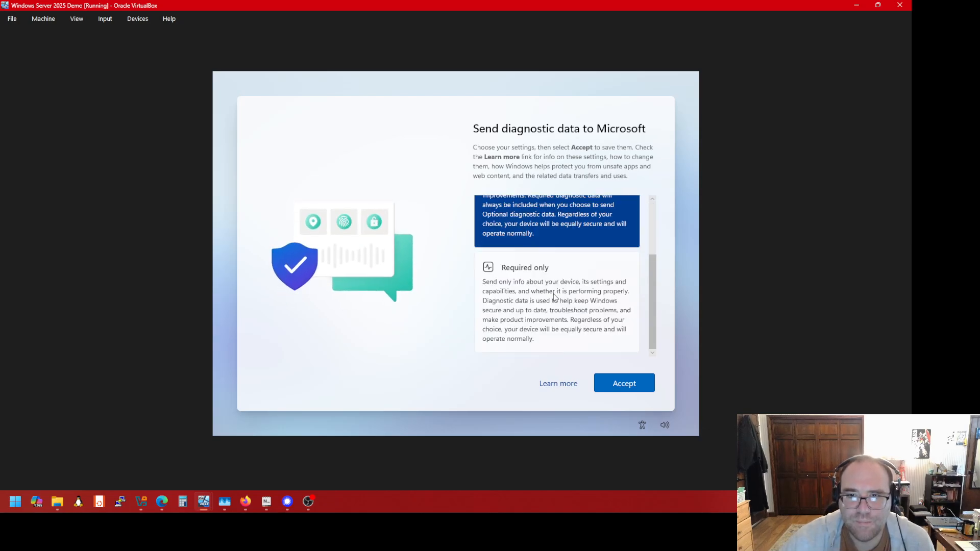
{"action": "left_click", "coordinate": [624, 384]}
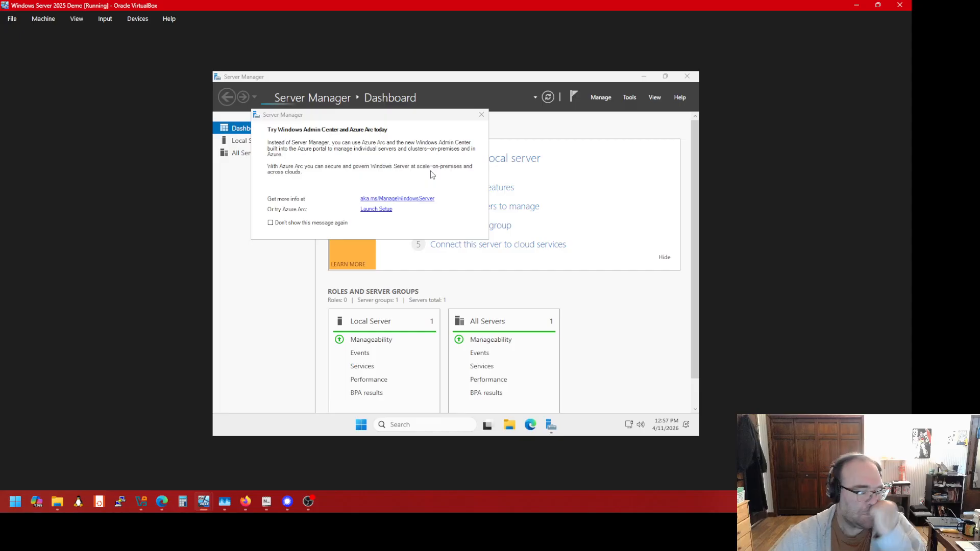
Tick 'Don't show this message again' and close the Windows Admin Center pop-up
{"action": "left_click", "coordinate": [275, 223]}
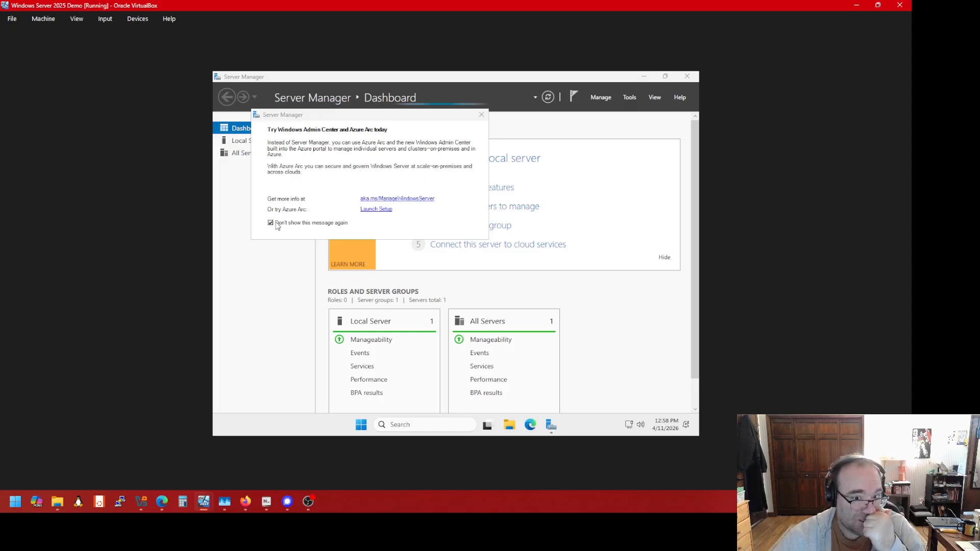
{"action": "left_click", "coordinate": [478, 117]}
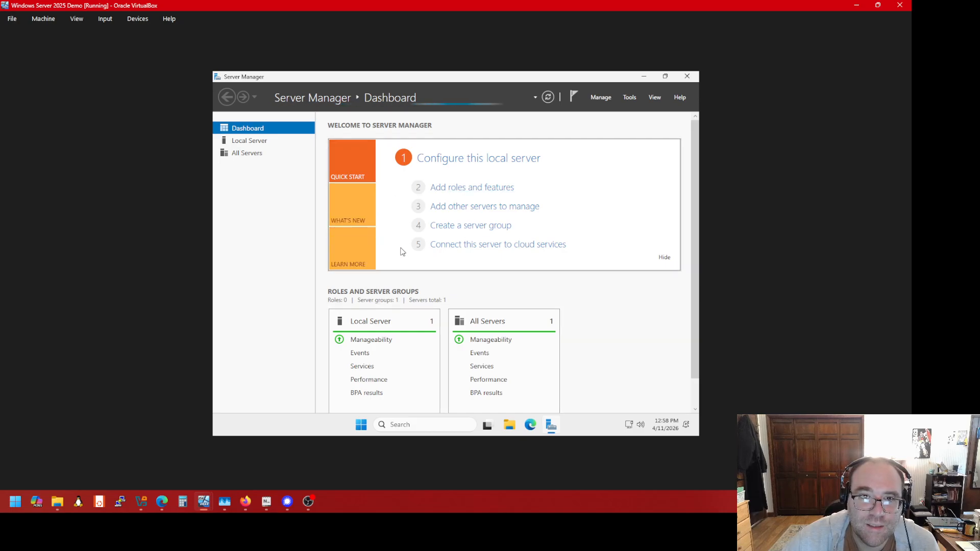
{"action": "scroll", "coordinate": [399, 308], "scroll_direction": "down", "scroll_amount": 1}
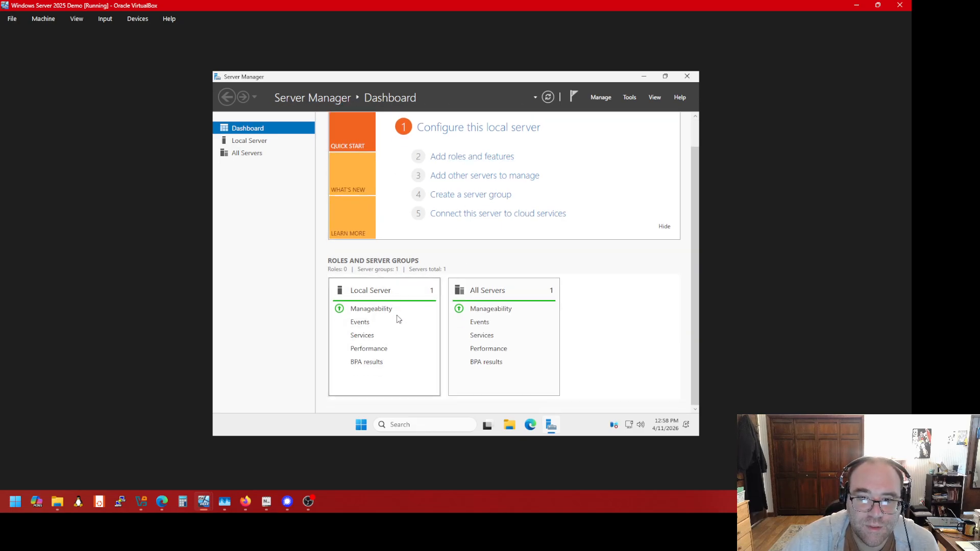
{"action": "scroll", "coordinate": [397, 314], "scroll_direction": "up", "scroll_amount": 1}
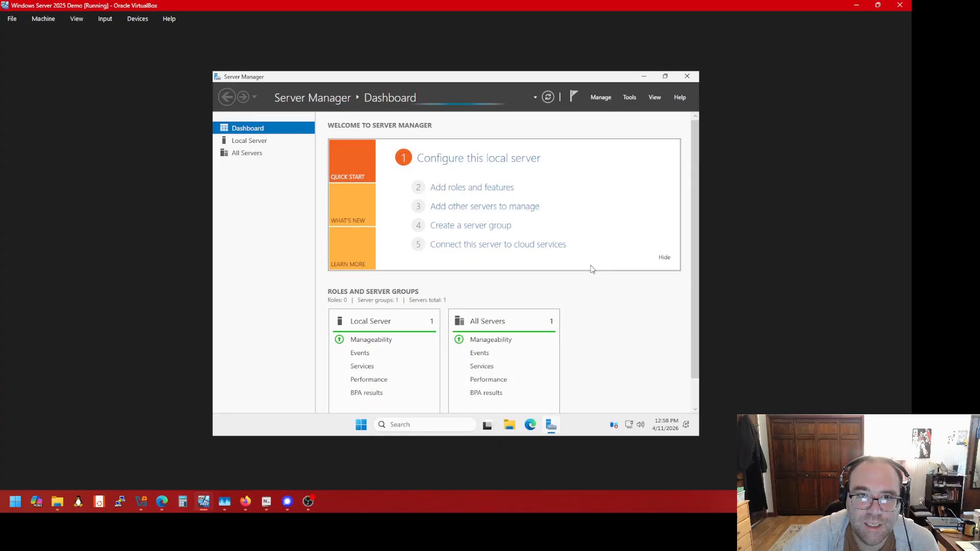
Minimize Server Manager and insert the Guest Additions CD image into the VM
{"action": "left_click", "coordinate": [645, 78]}
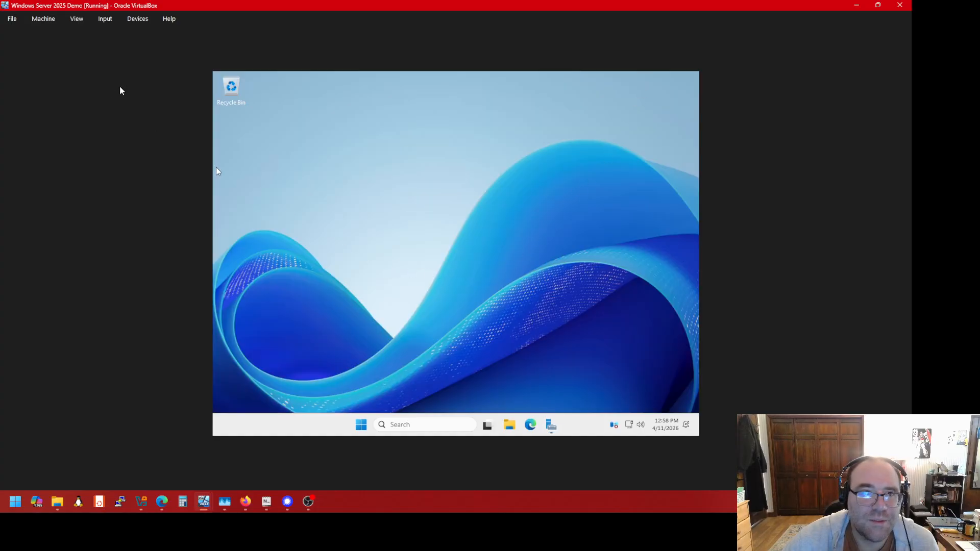
{"action": "left_click", "coordinate": [133, 23]}
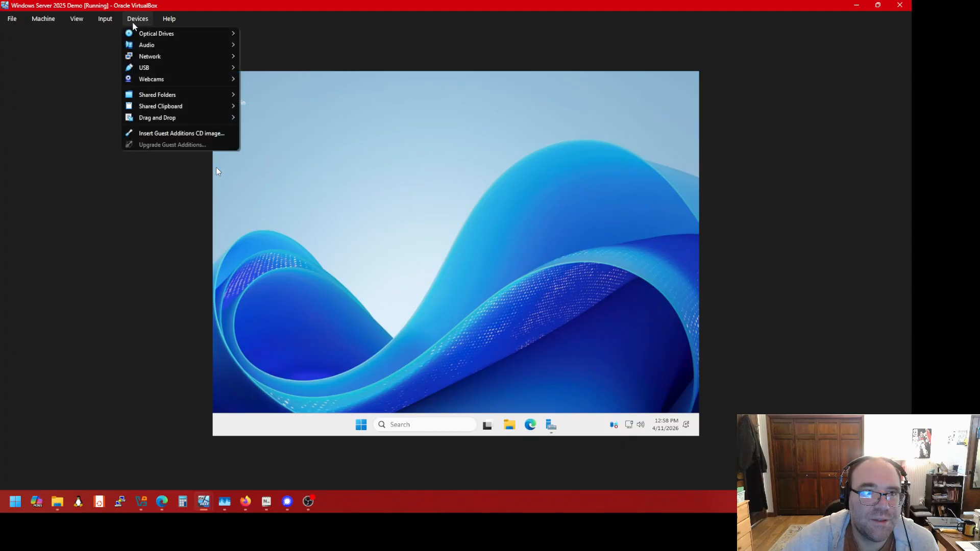
{"action": "left_click", "coordinate": [136, 19]}
{"action": "left_click", "coordinate": [136, 20]}
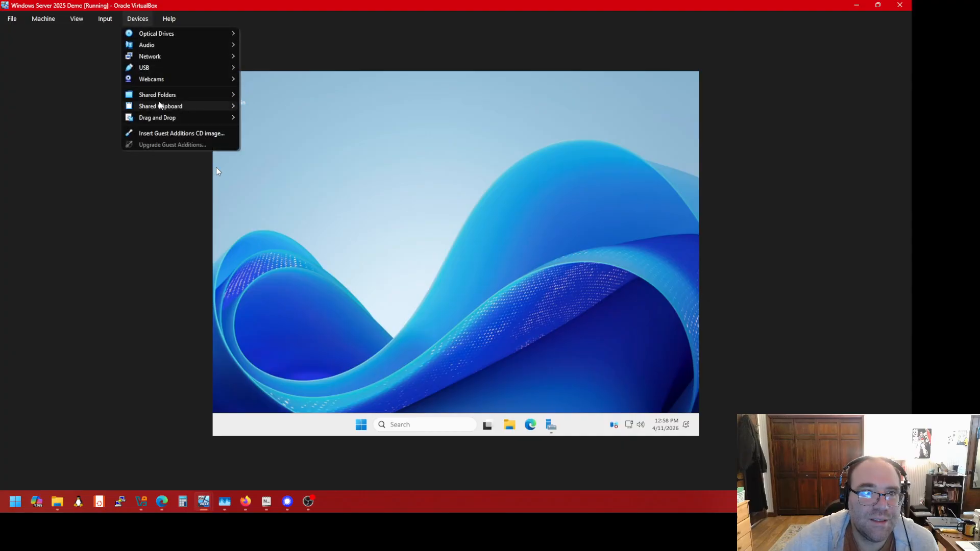
{"action": "left_click", "coordinate": [161, 133]}
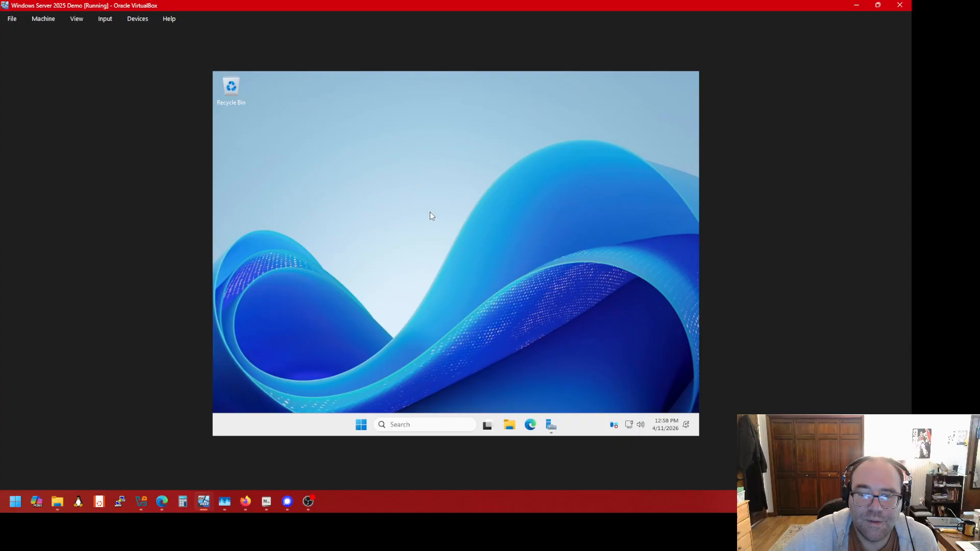
Open File Explorer on the Guest Additions CD drive (D:) and maximize it
{"action": "left_click", "coordinate": [510, 426]}
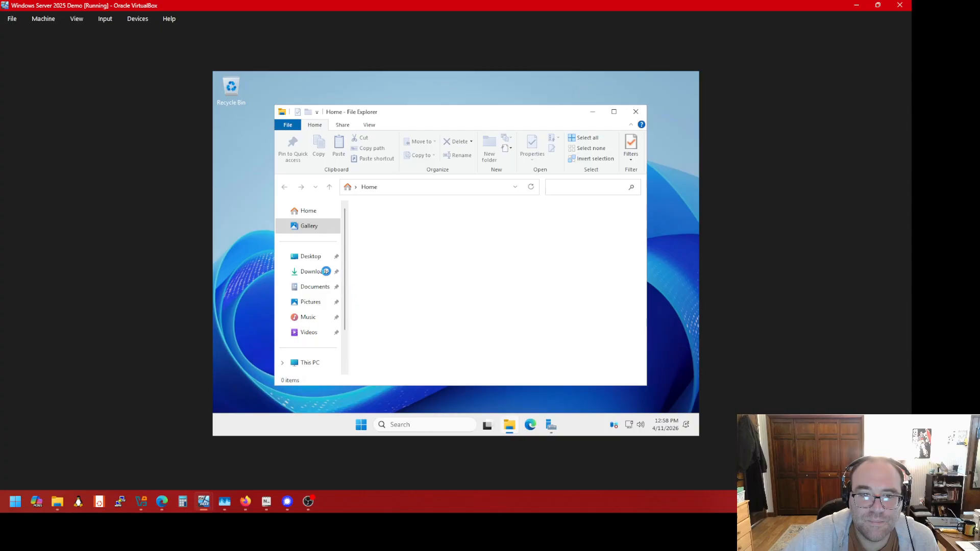
{"action": "scroll", "coordinate": [315, 305], "scroll_direction": "down", "scroll_amount": 2}
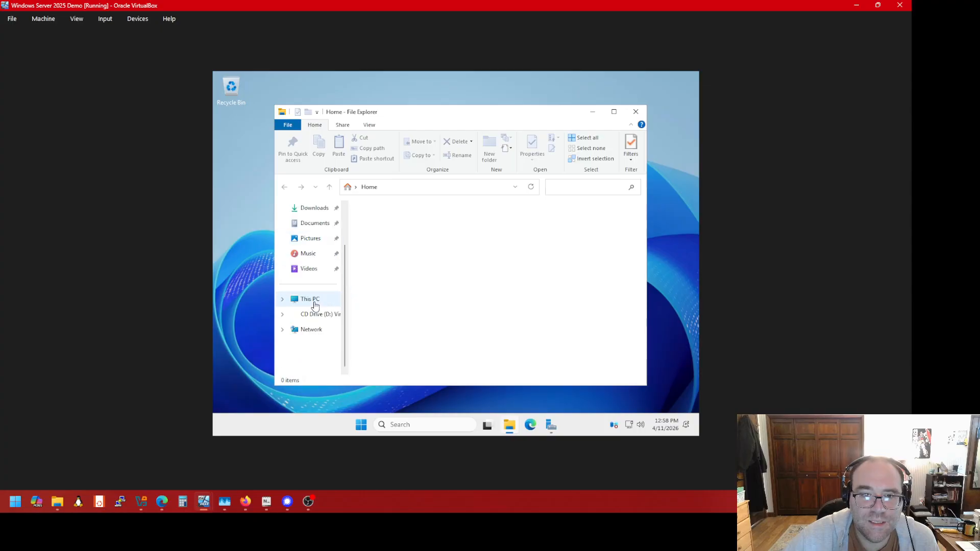
{"action": "left_click", "coordinate": [315, 313]}
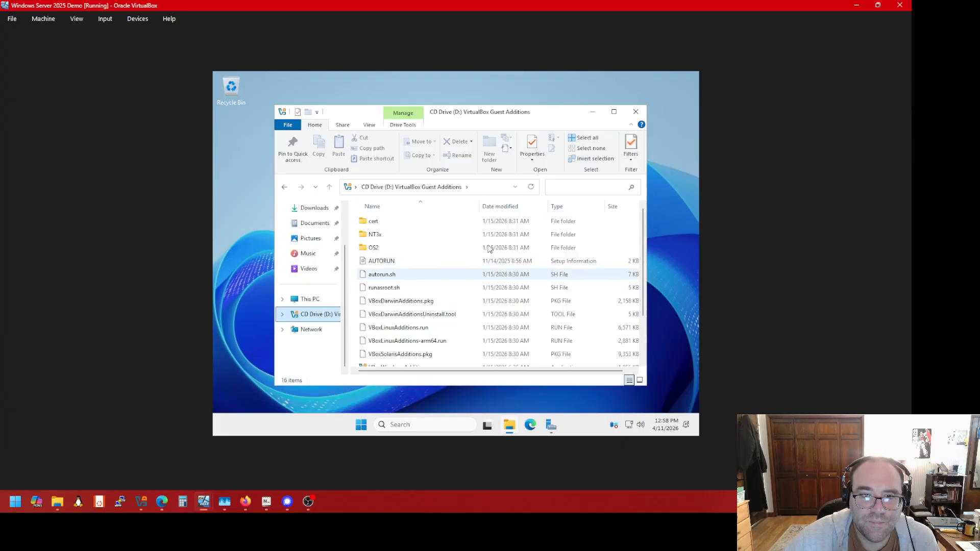
{"action": "left_click", "coordinate": [614, 111]}
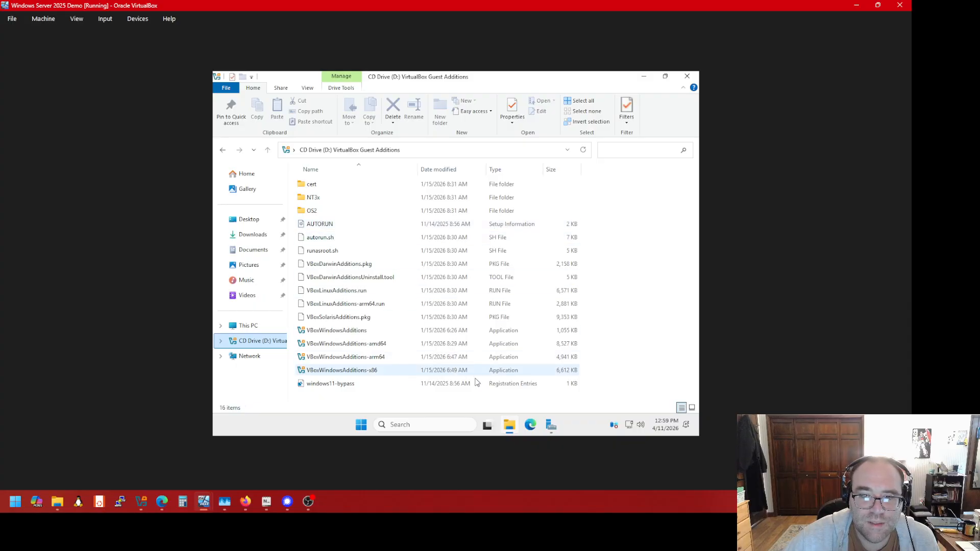
Scroll the Server Manager dashboard, then minimize it to reveal the D: drive contents
{"action": "left_click", "coordinate": [550, 428]}
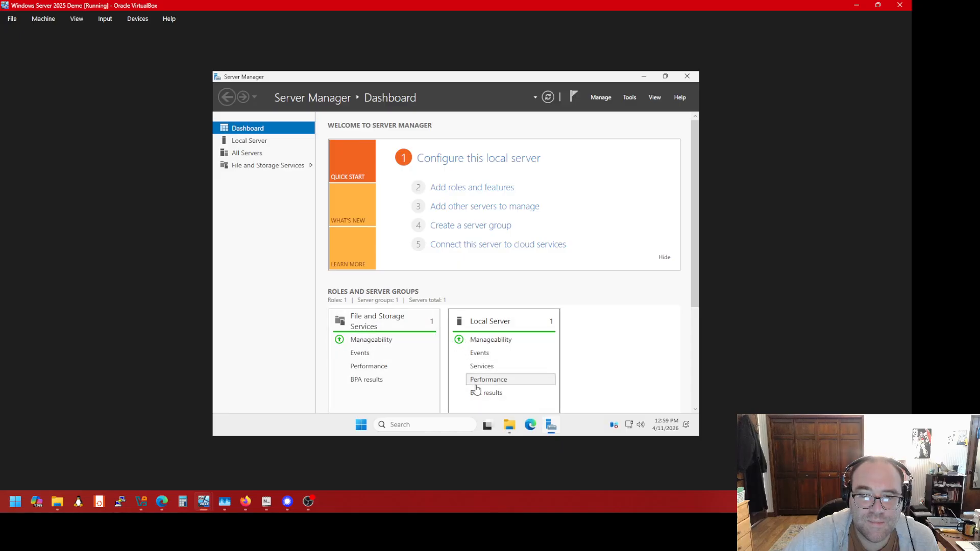
{"action": "scroll", "coordinate": [473, 385], "scroll_direction": "down", "scroll_amount": 2}
{"action": "scroll", "coordinate": [477, 389], "scroll_direction": "down", "scroll_amount": 1}
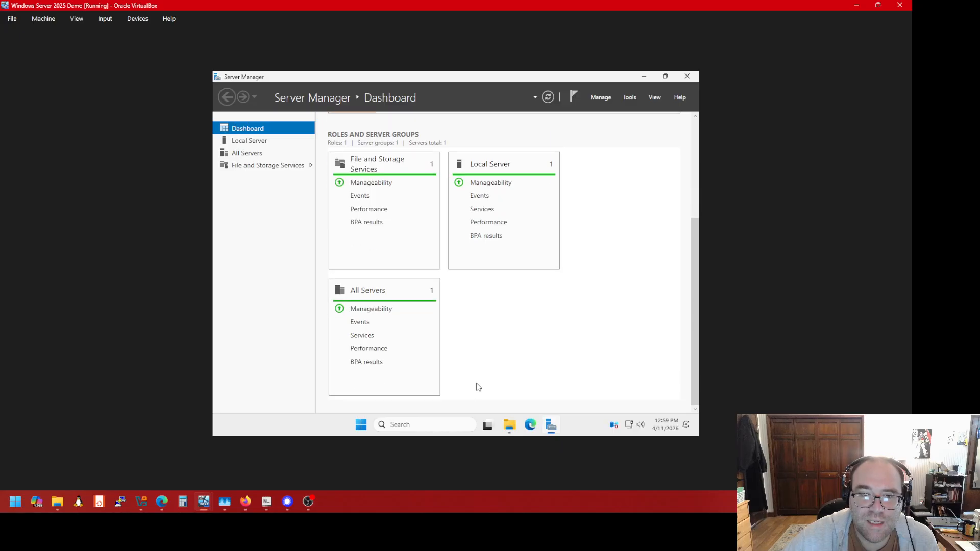
{"action": "scroll", "coordinate": [478, 388], "scroll_direction": "up", "scroll_amount": 3}
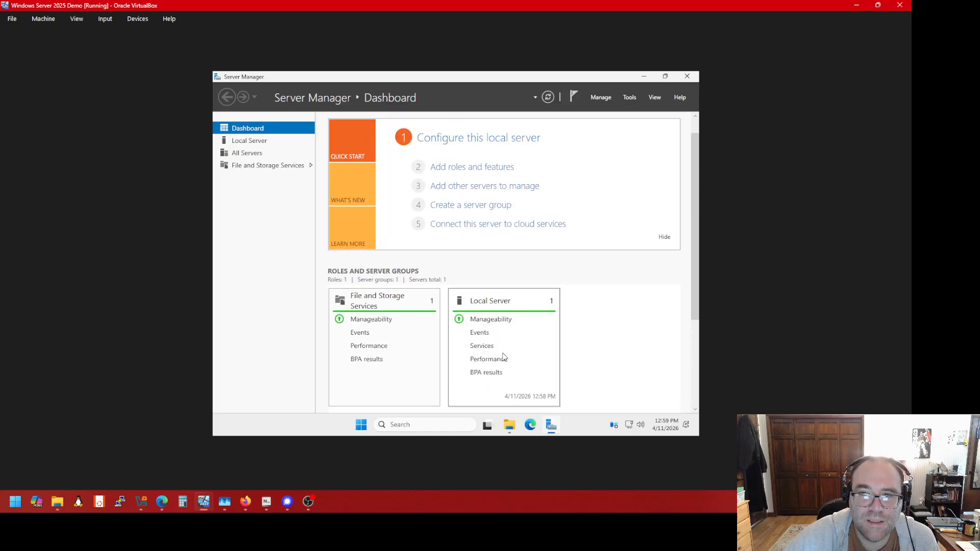
{"action": "left_click", "coordinate": [643, 77]}
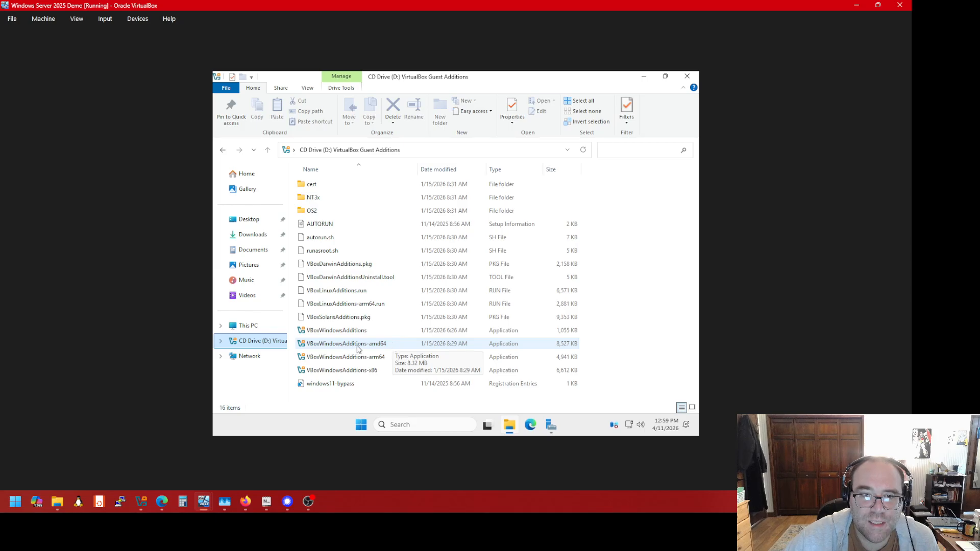
Install VBoxWindowsAdditions-amd64 with default location and components, finishing with Reboot now
{"action": "double_click", "coordinate": [389, 347]}
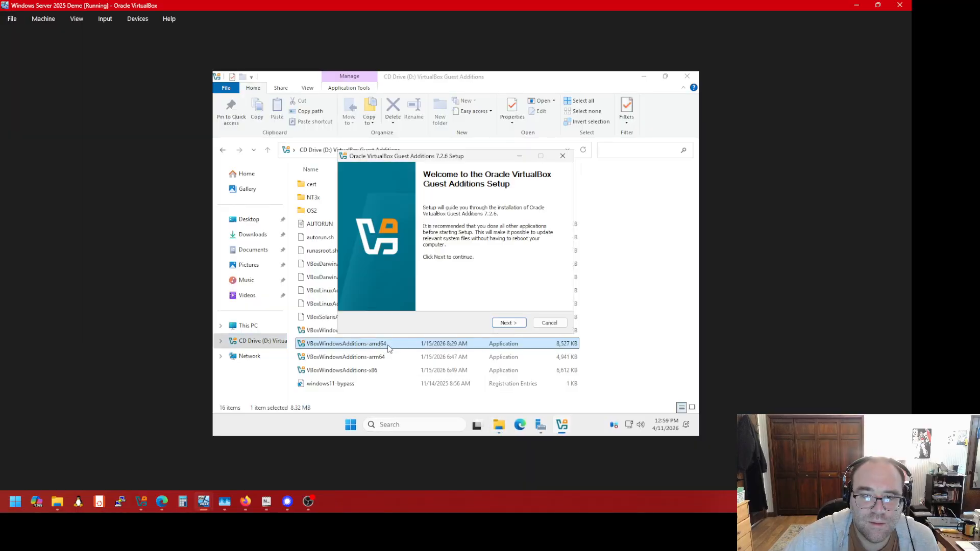
{"action": "left_click", "coordinate": [503, 324]}
{"action": "left_click", "coordinate": [503, 325]}
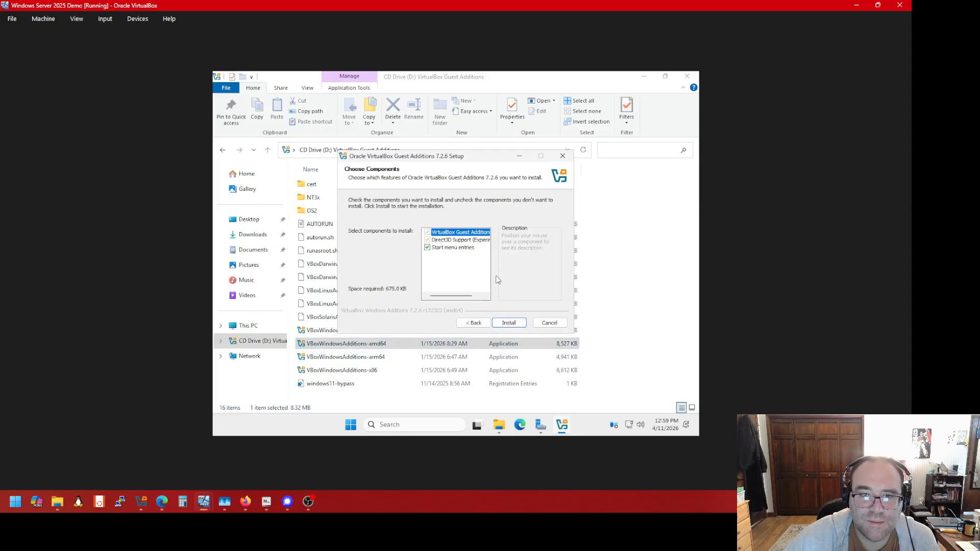
{"action": "left_click", "coordinate": [504, 323]}
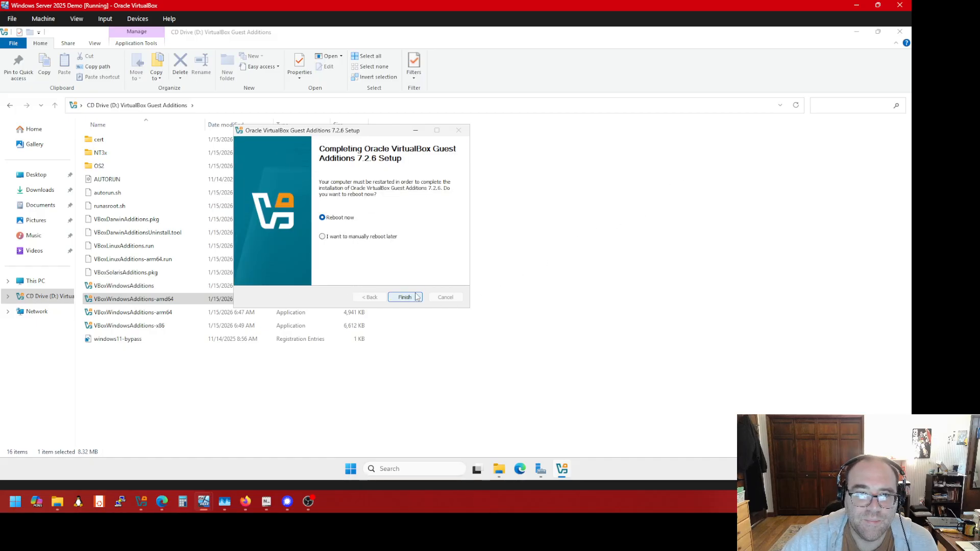
{"action": "left_click", "coordinate": [405, 297]}
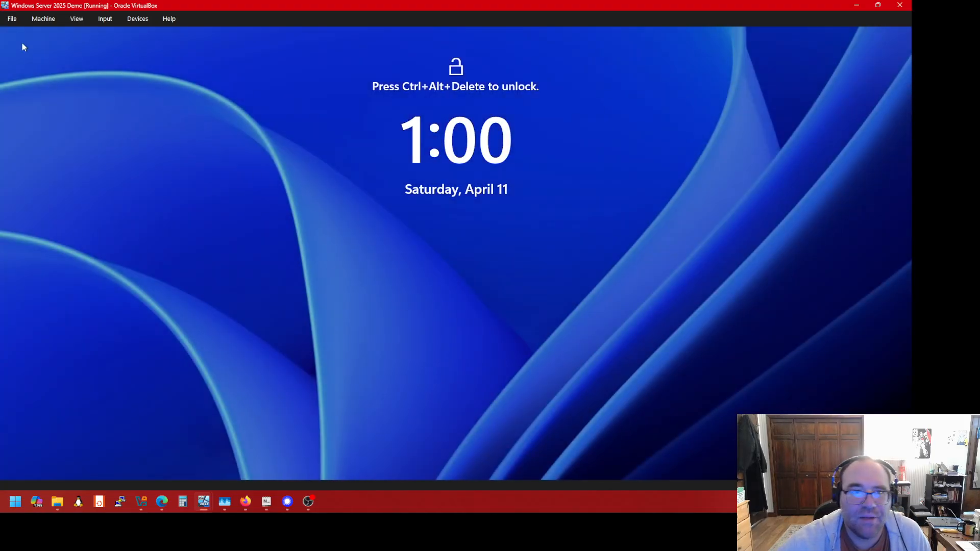
Send Ctrl-Alt-Del to the VM and sign in with the Administrator password
{"action": "left_click", "coordinate": [105, 19]}
{"action": "mouse_move", "coordinate": [124, 35]}
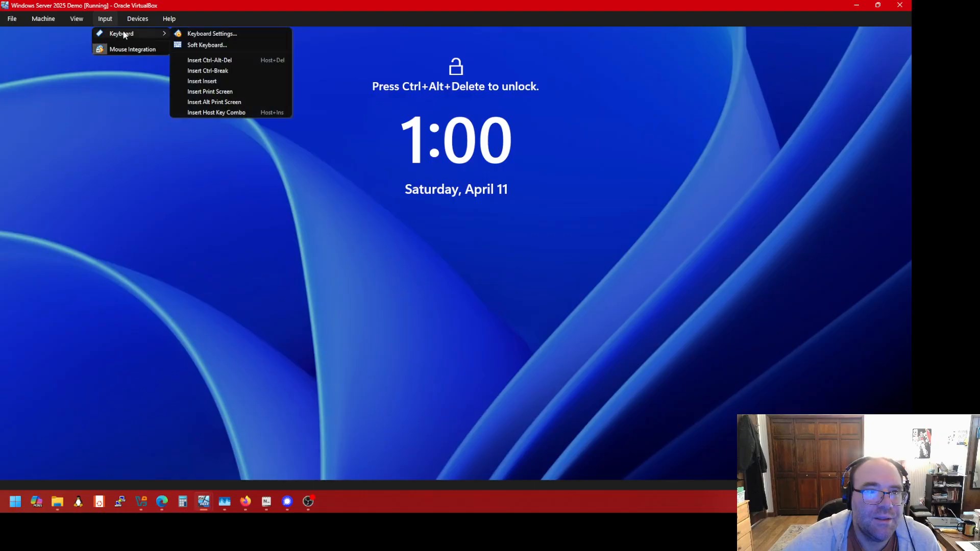
{"action": "left_click", "coordinate": [215, 61]}
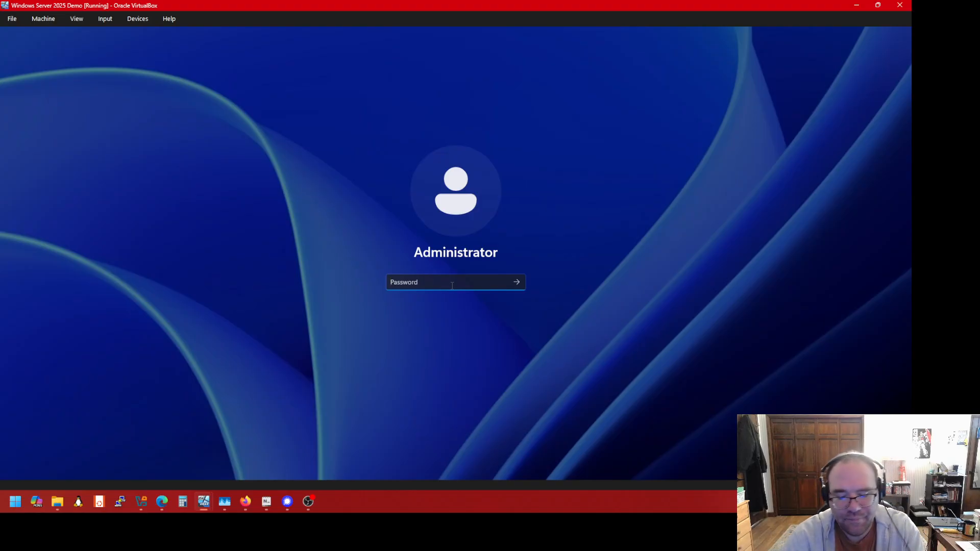
{"action": "type", "text": "P"}
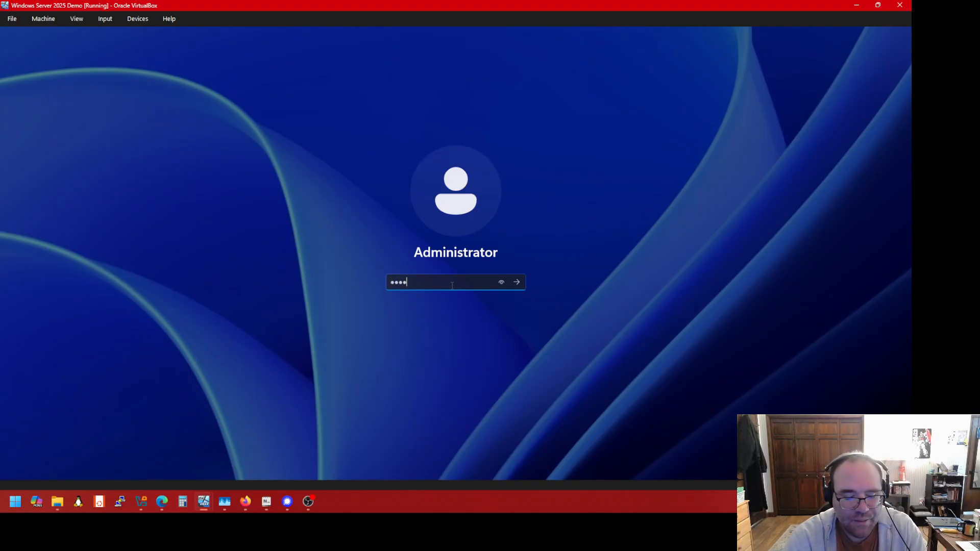
{"action": "type", "text": "•••••"}
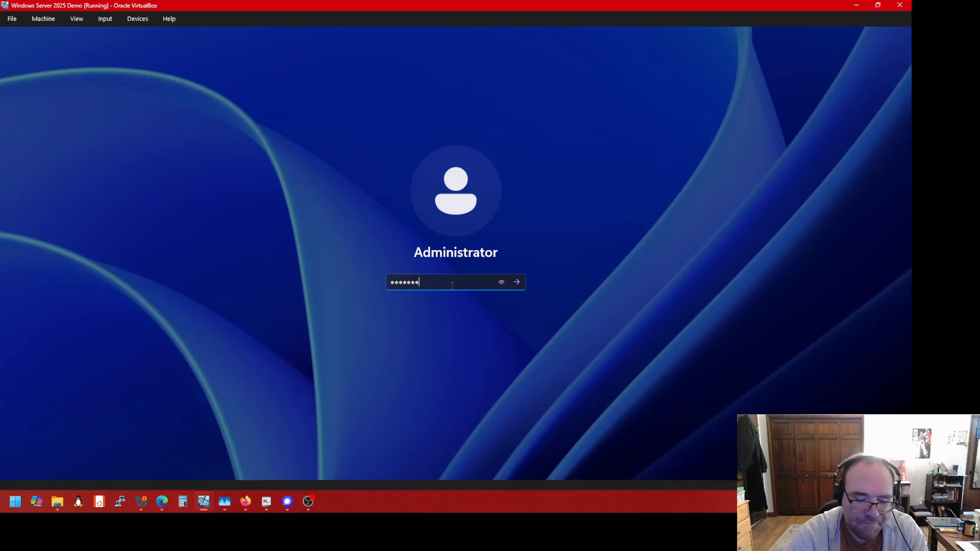
{"action": "type", "text": "••"}
{"action": "key", "text": "Return"}
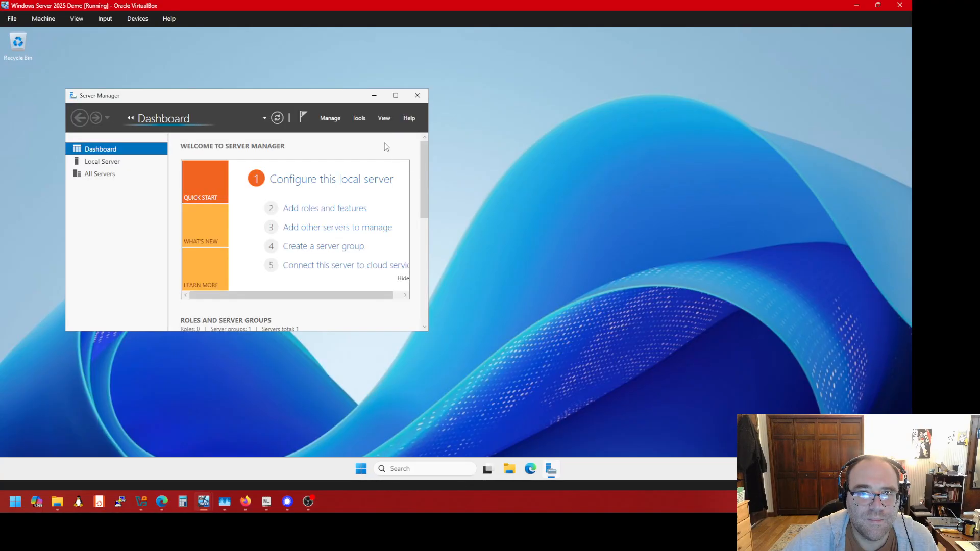
Maximize Server Manager to fill the VM screen and open its Manage menu
{"action": "left_click", "coordinate": [395, 95]}
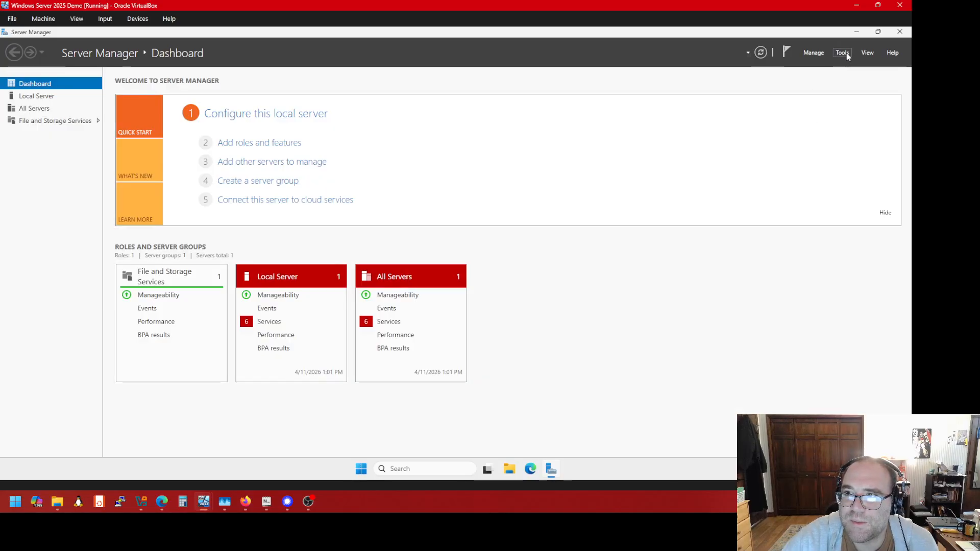
{"action": "left_click", "coordinate": [815, 54]}
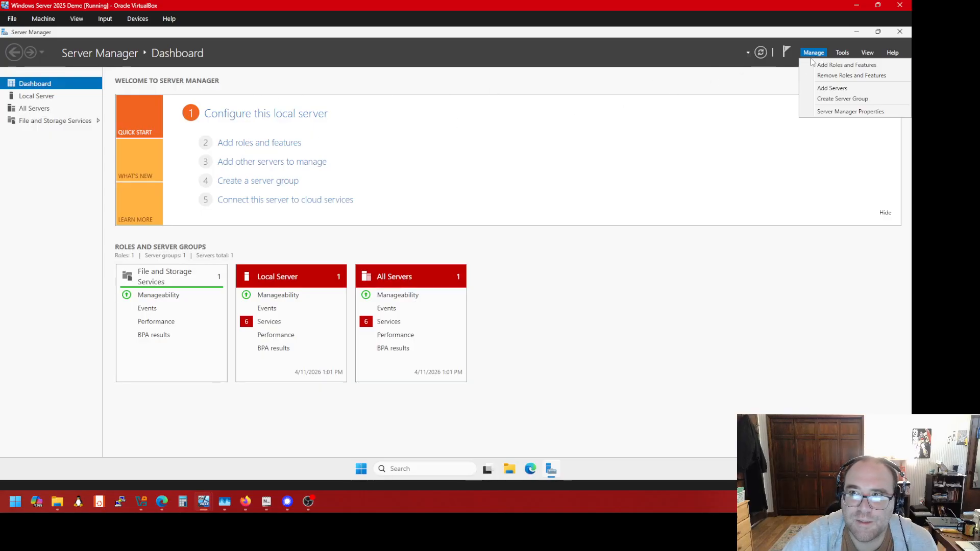
Launch Add Roles and Features, tick Skip this page by default, and center the wizard
{"action": "left_click", "coordinate": [838, 66]}
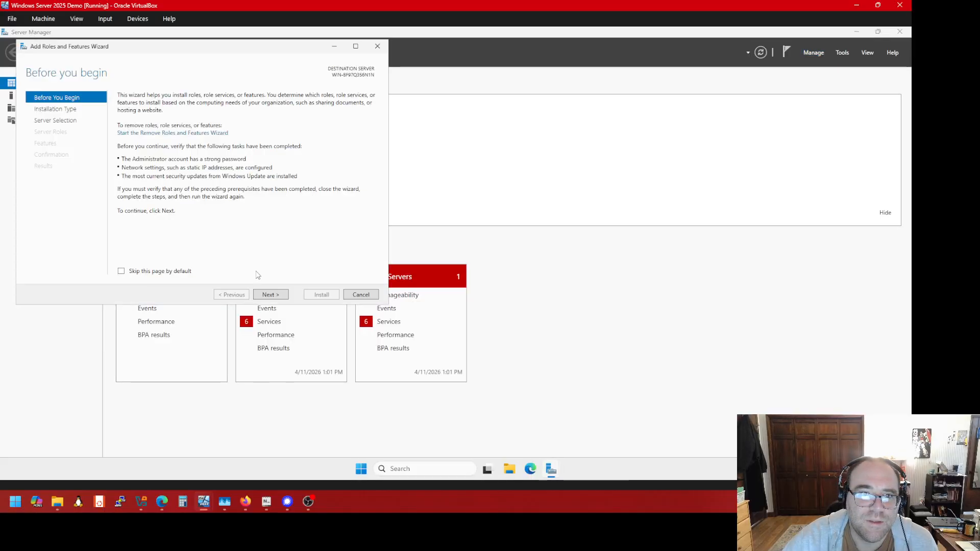
{"action": "left_click", "coordinate": [172, 275]}
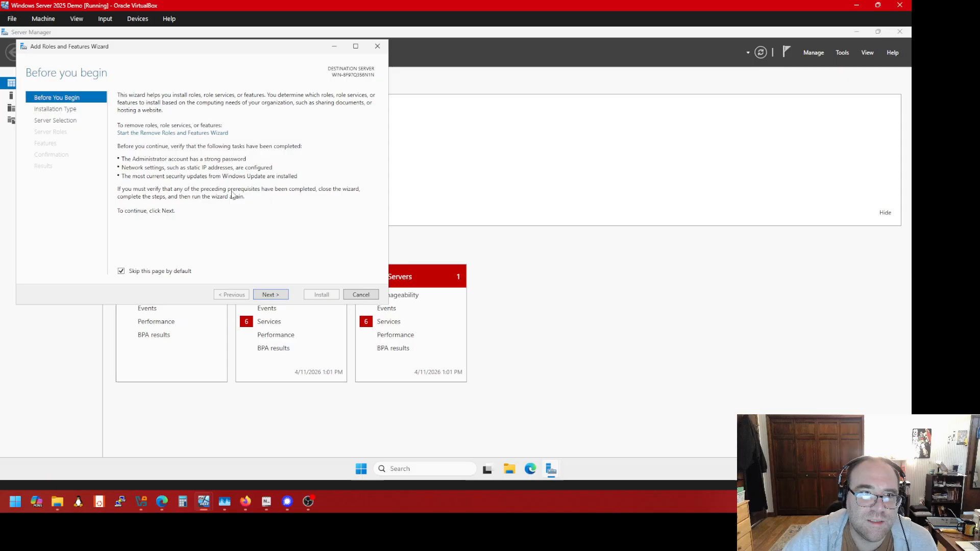
{"action": "left_click", "coordinate": [280, 296]}
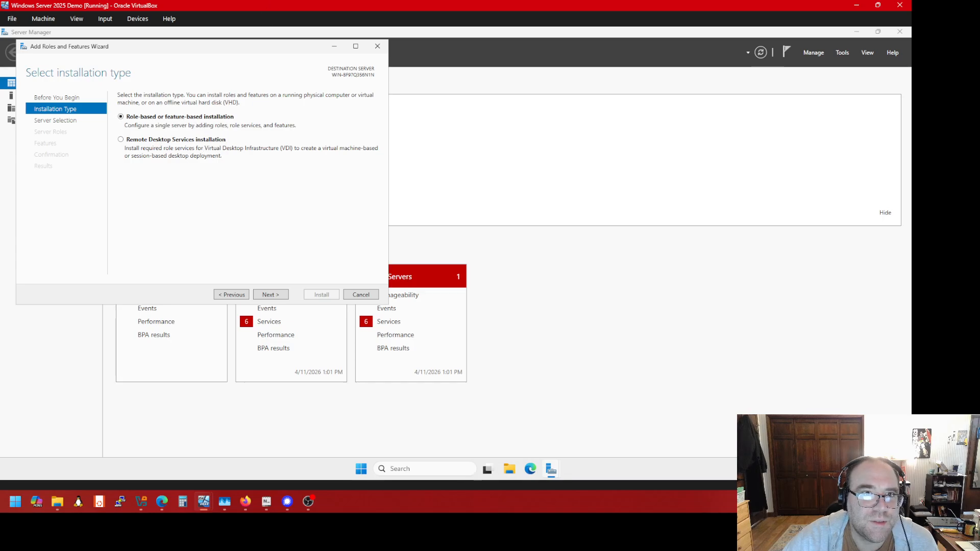
{"action": "left_click_drag", "start_coordinate": [253, 43], "coordinate": [430, 53]}
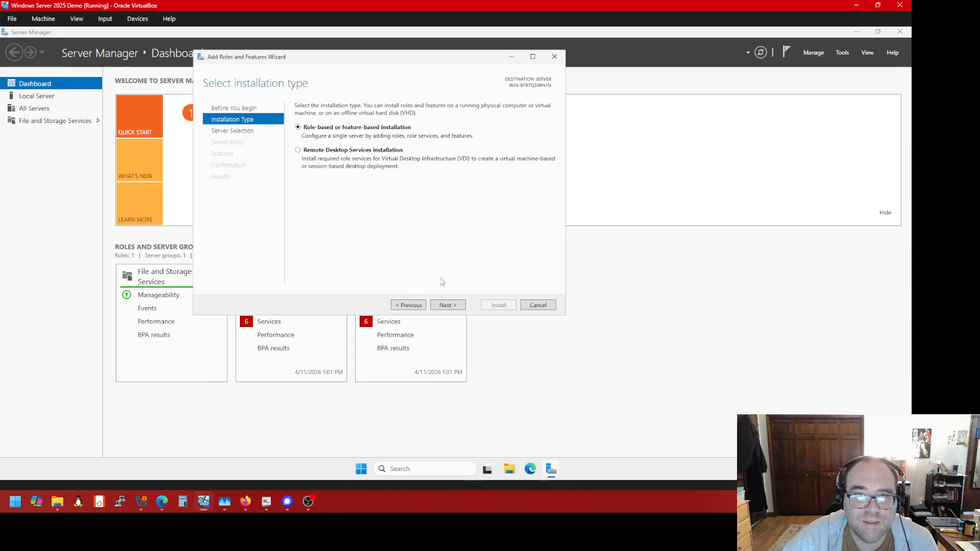
Keep Role-based installation and the local server as destination to reach Select server roles
{"action": "left_click", "coordinate": [456, 306]}
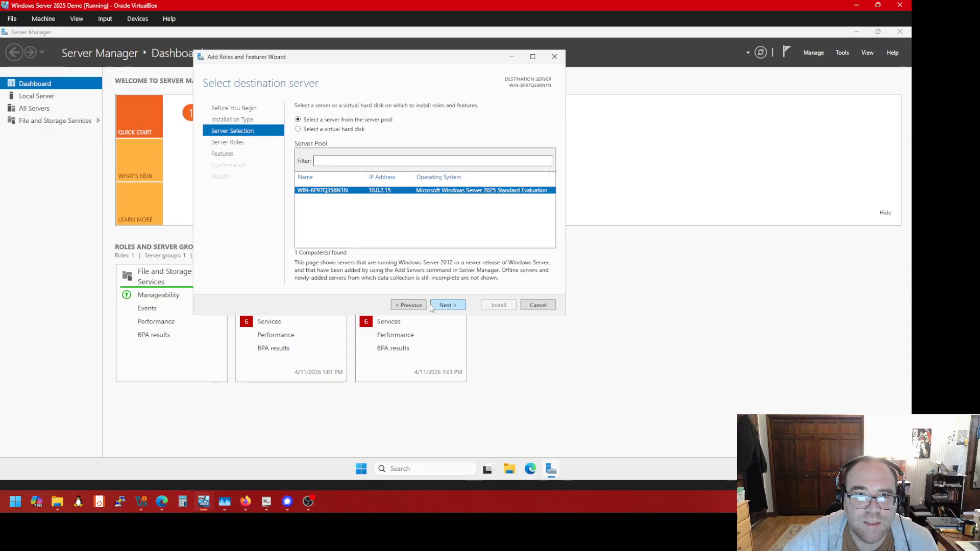
{"action": "left_click", "coordinate": [398, 306]}
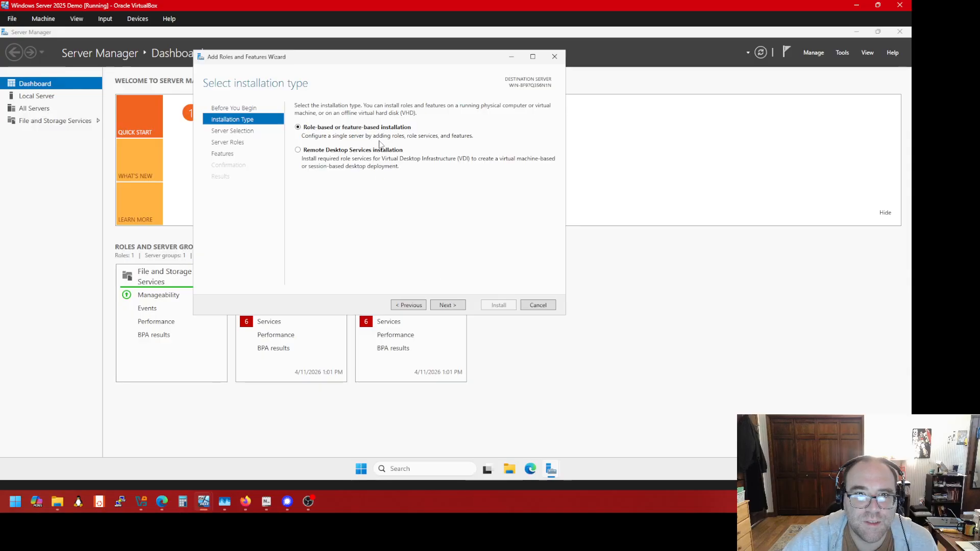
{"action": "left_click", "coordinate": [444, 306]}
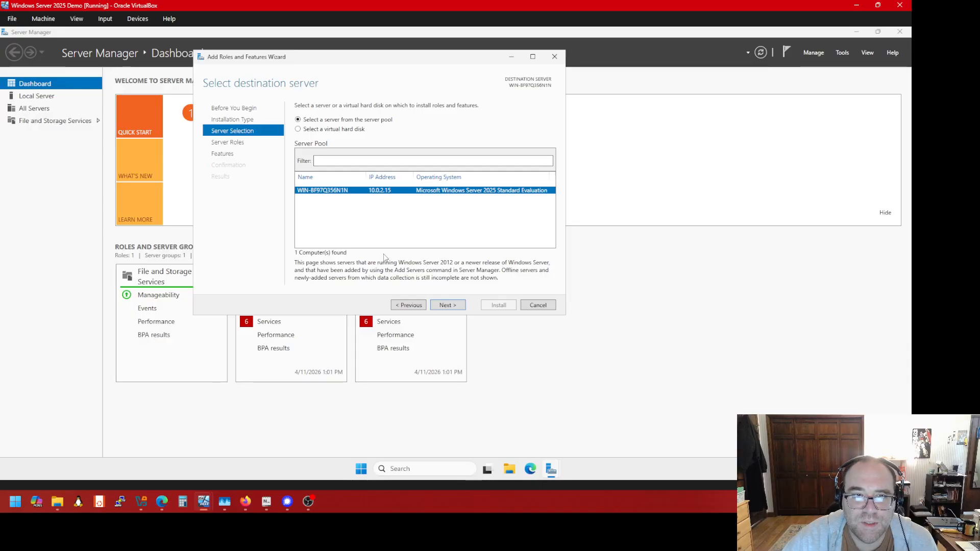
{"action": "left_click", "coordinate": [440, 305]}
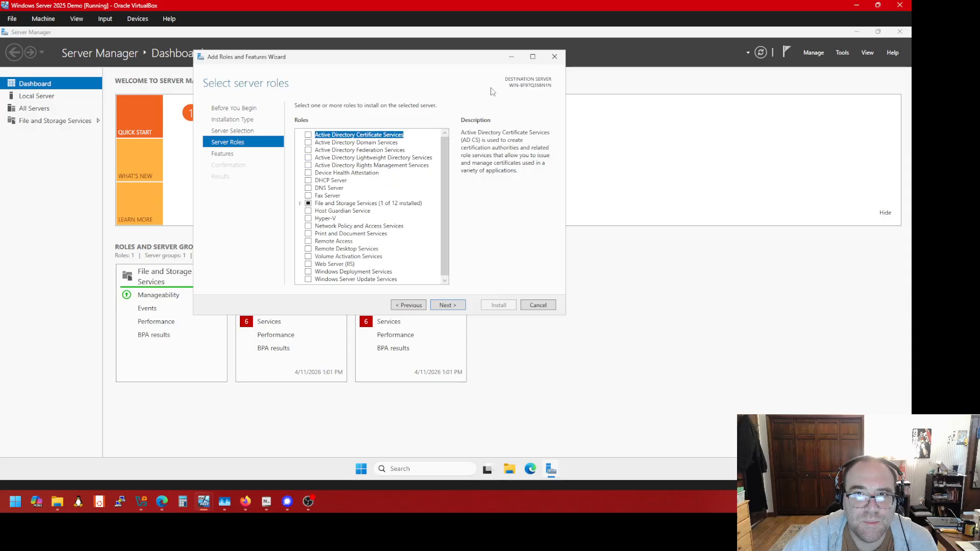
Stretch the wizard to full height, tick Web Server (IIS) with its management tools, and continue
{"action": "left_click_drag", "start_coordinate": [484, 61], "coordinate": [480, 4]}
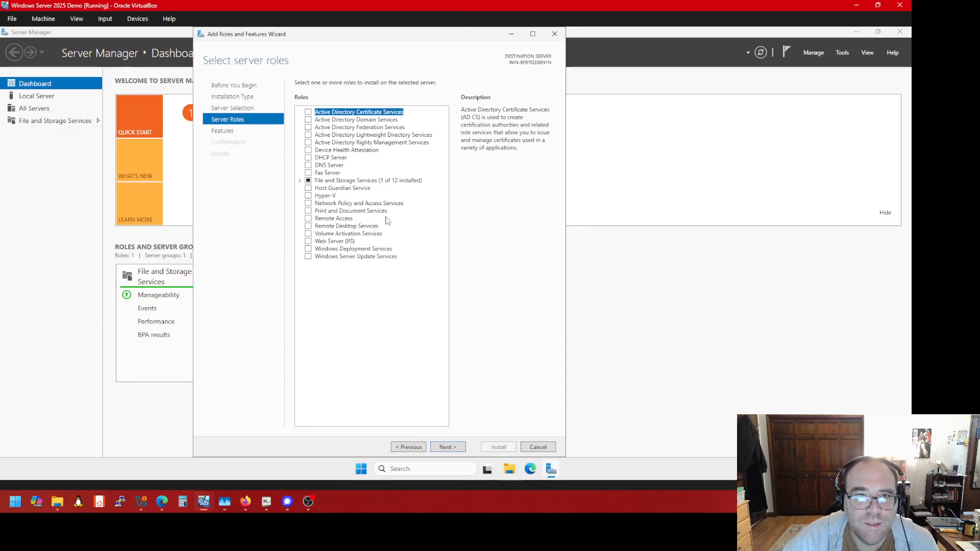
{"action": "left_click", "coordinate": [346, 159]}
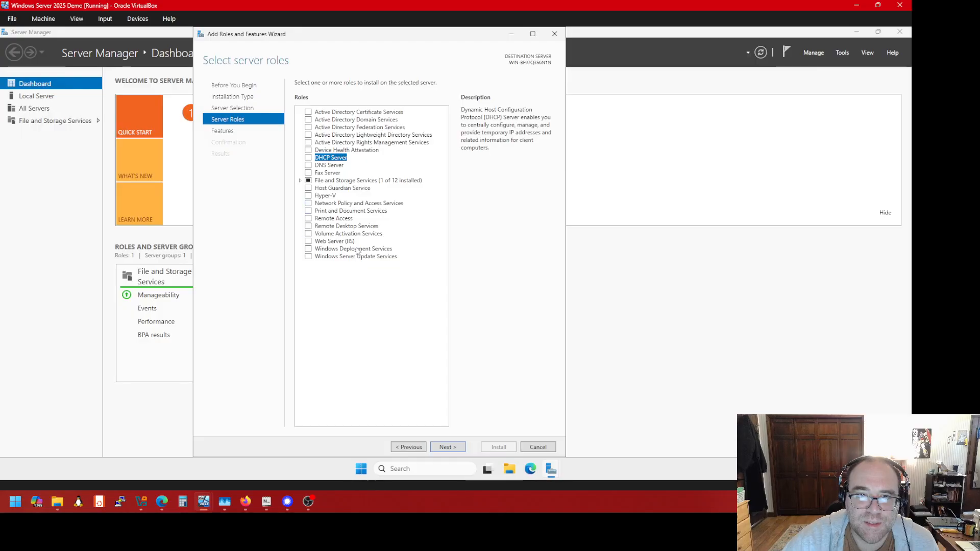
{"action": "left_click", "coordinate": [308, 241]}
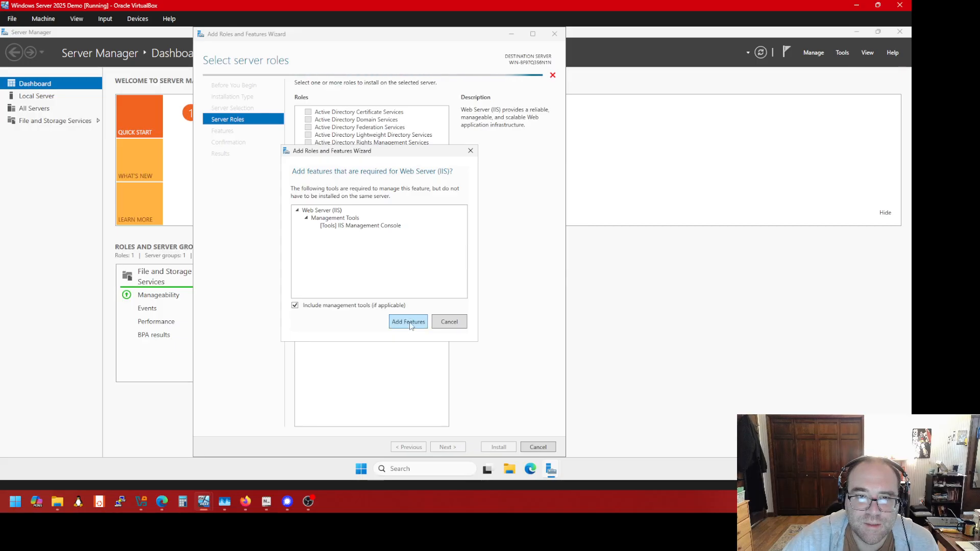
{"action": "left_click", "coordinate": [409, 322]}
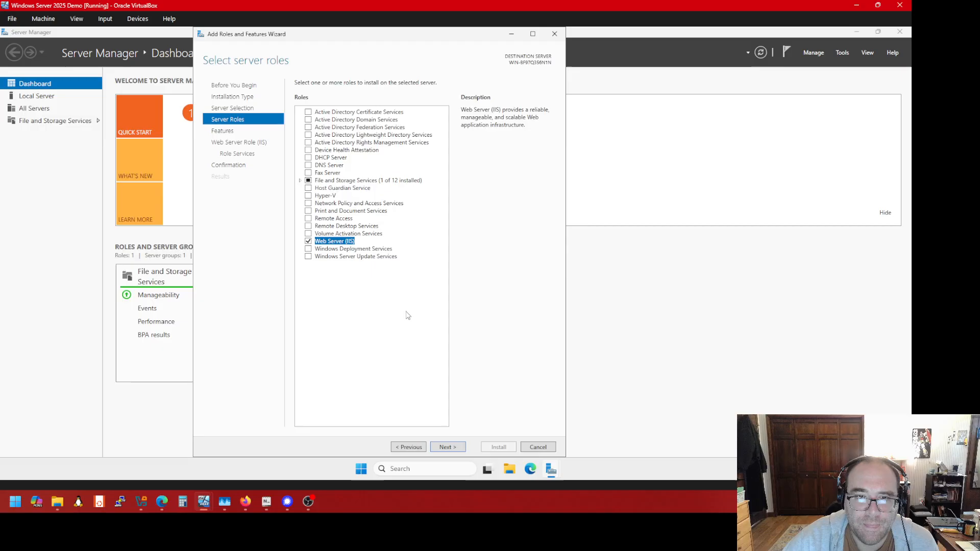
{"action": "left_click", "coordinate": [447, 447]}
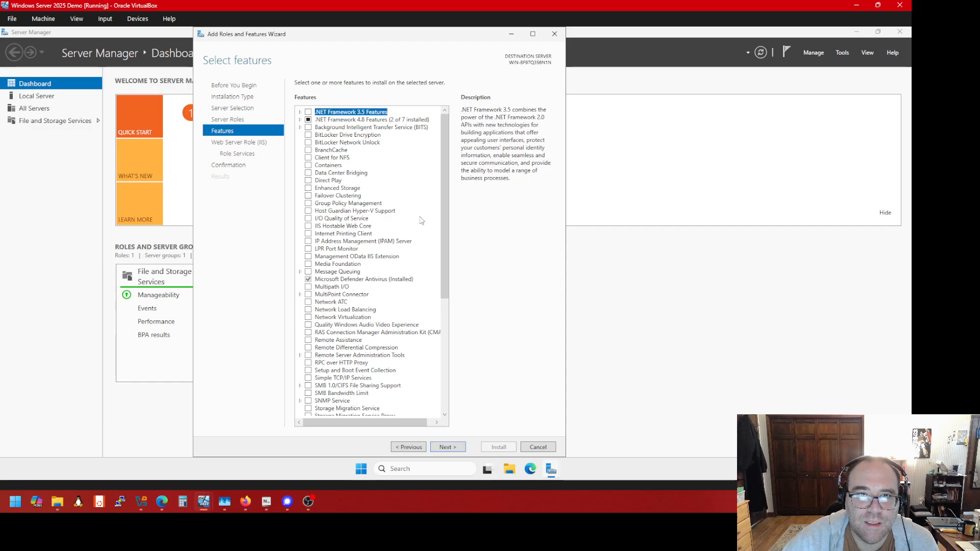
Scroll the Features list without ticking anything and continue to the Web Server Role (IIS) page
{"action": "scroll", "coordinate": [385, 192], "scroll_direction": "down", "scroll_amount": 8}
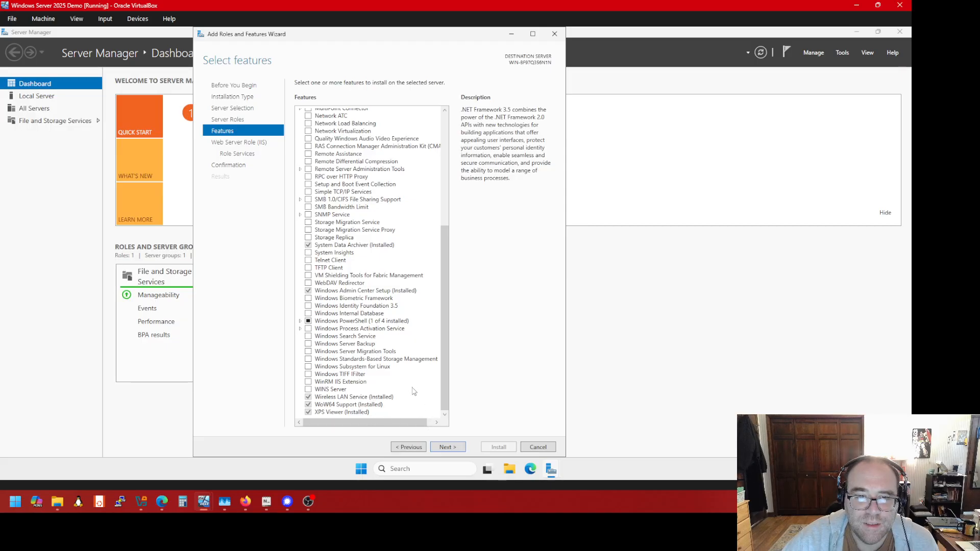
{"action": "scroll", "coordinate": [409, 378], "scroll_direction": "up", "scroll_amount": 10}
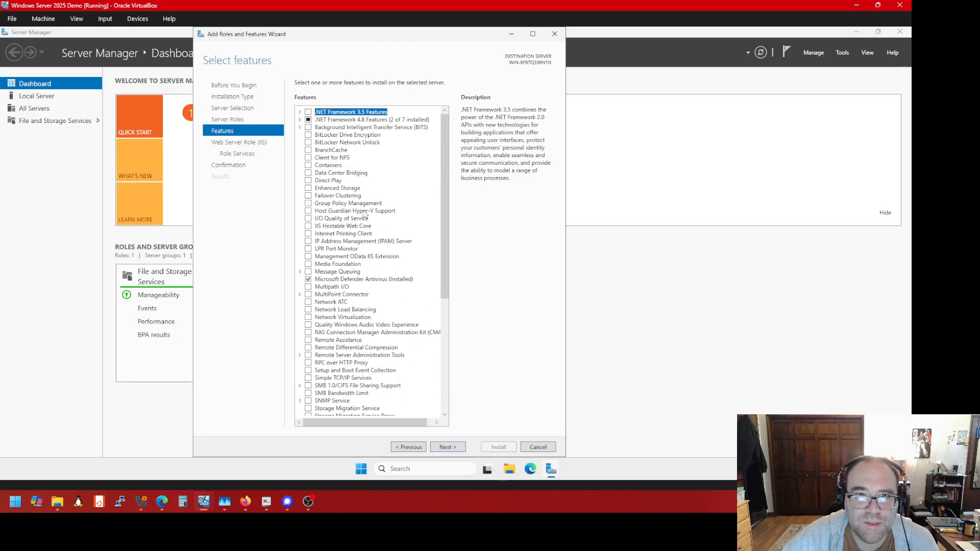
{"action": "scroll", "coordinate": [370, 212], "scroll_direction": "down", "scroll_amount": 6}
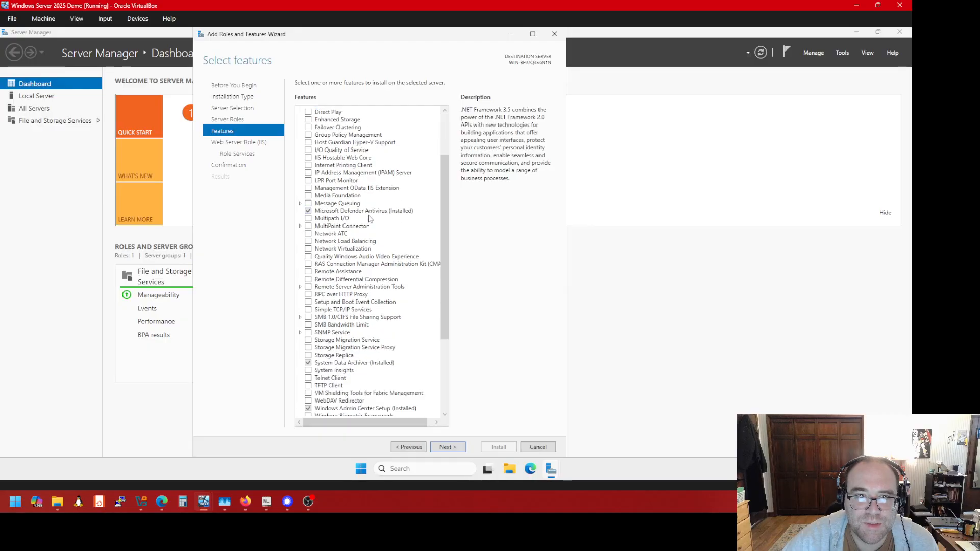
{"action": "scroll", "coordinate": [371, 220], "scroll_direction": "down", "scroll_amount": 1}
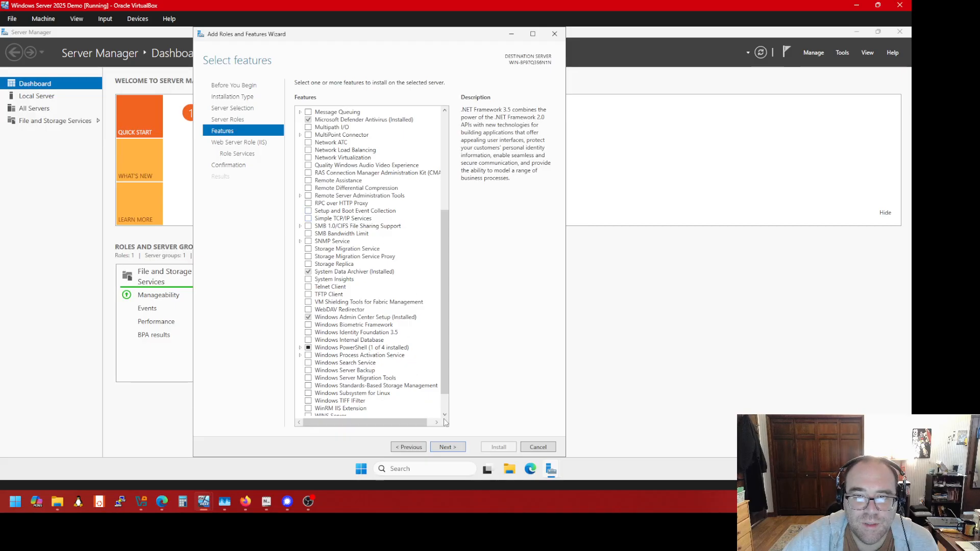
{"action": "scroll", "coordinate": [385, 361], "scroll_direction": "down", "scroll_amount": 1}
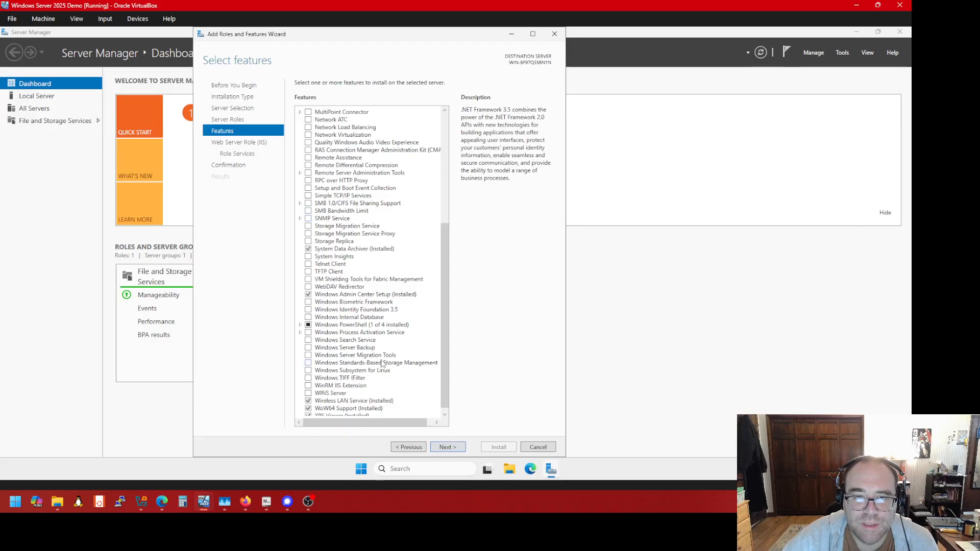
{"action": "left_click", "coordinate": [446, 447]}
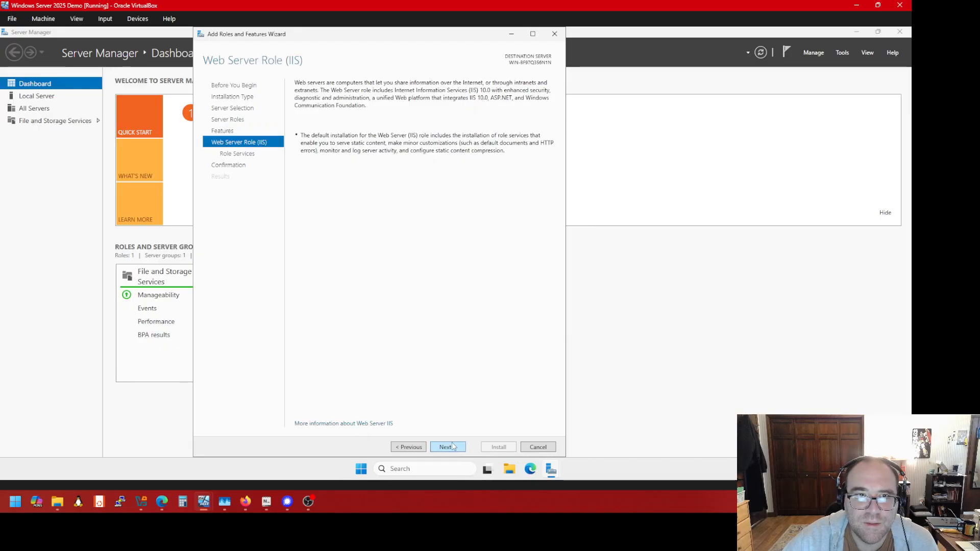
Accept the default IIS role services, start the installation, and launch Microsoft Edge
{"action": "left_click", "coordinate": [452, 446]}
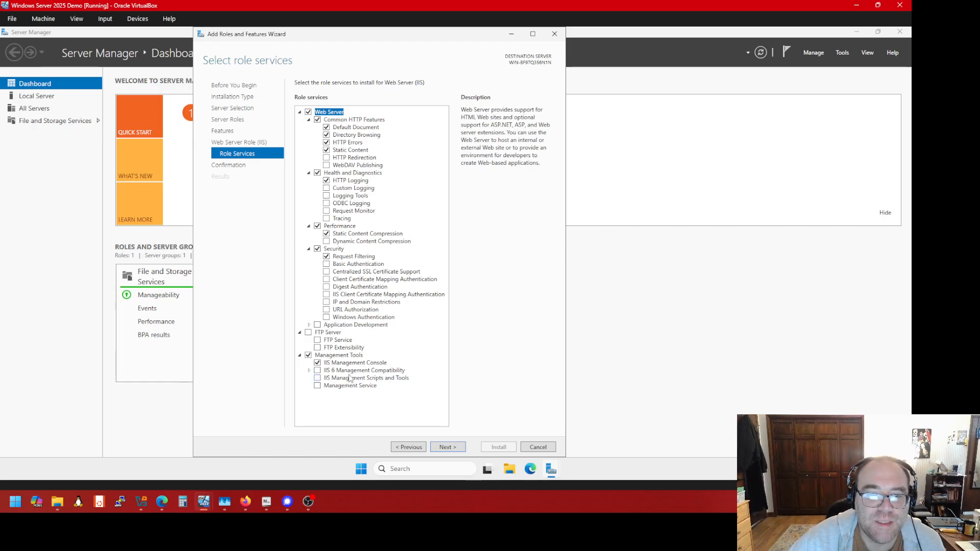
{"action": "left_click", "coordinate": [462, 444]}
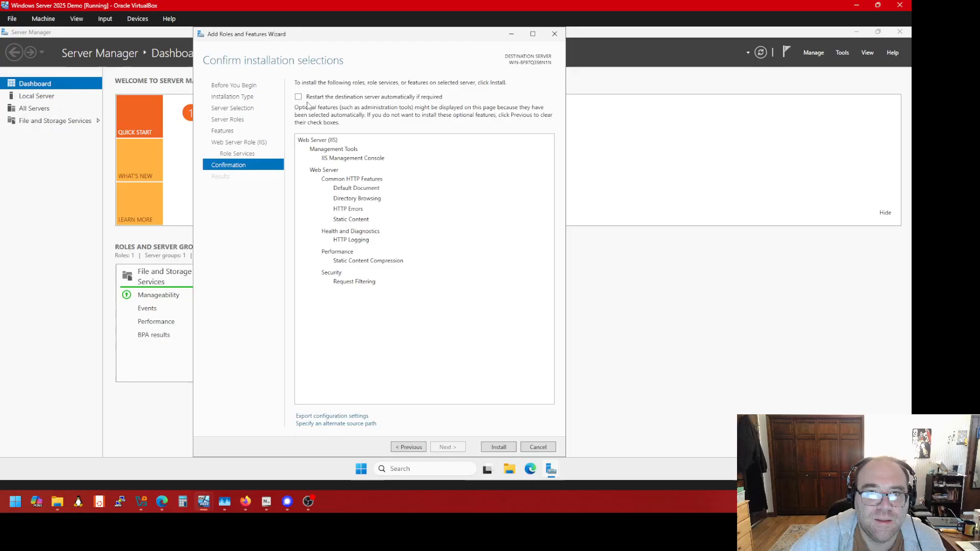
{"action": "left_click", "coordinate": [511, 448]}
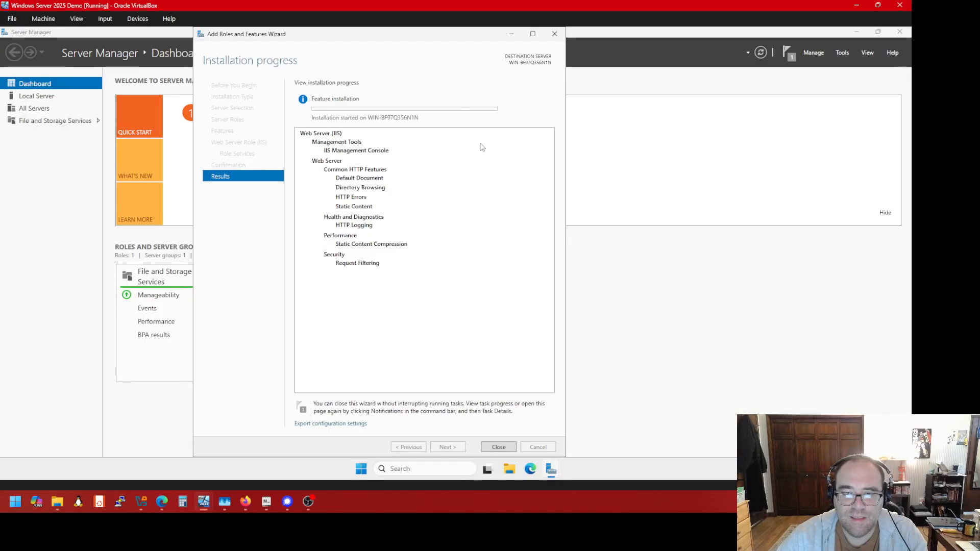
{"action": "left_click", "coordinate": [530, 469]}
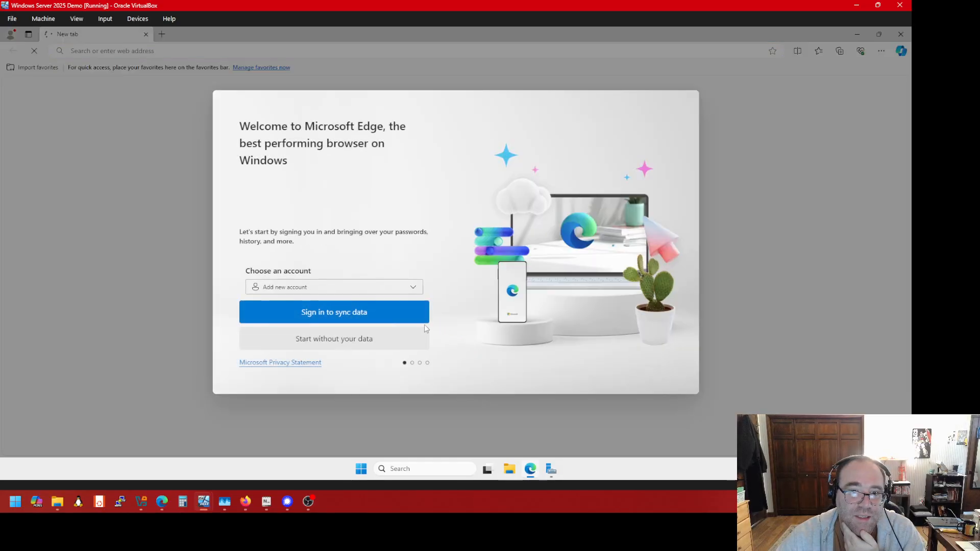
Start Edge without your data, declining browser import and personalised data sharing
{"action": "left_click", "coordinate": [377, 347]}
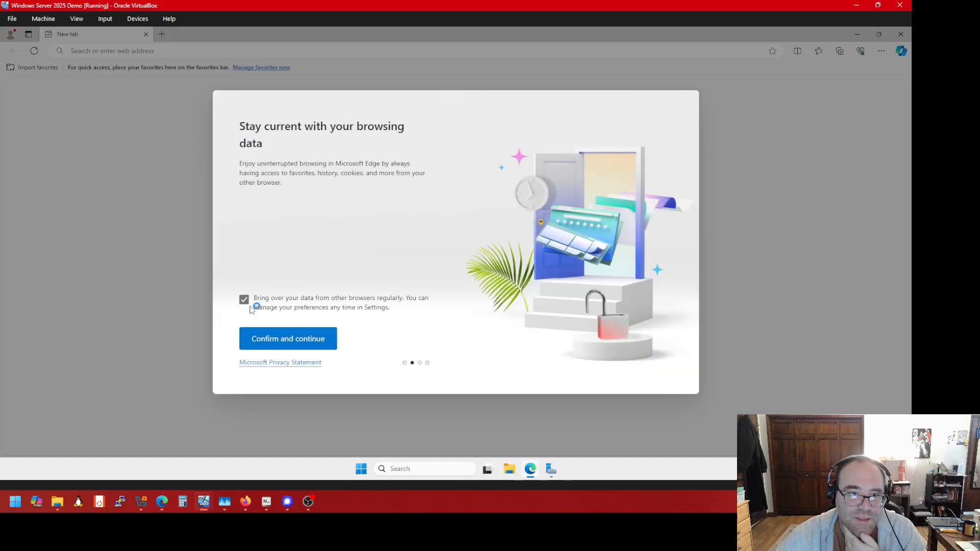
{"action": "left_click", "coordinate": [251, 306]}
{"action": "left_click", "coordinate": [276, 341]}
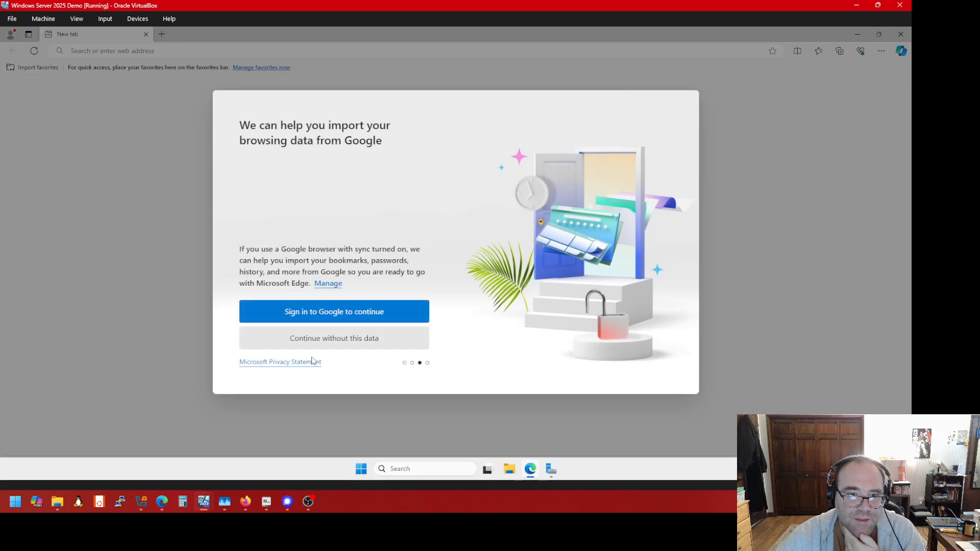
{"action": "left_click", "coordinate": [336, 349]}
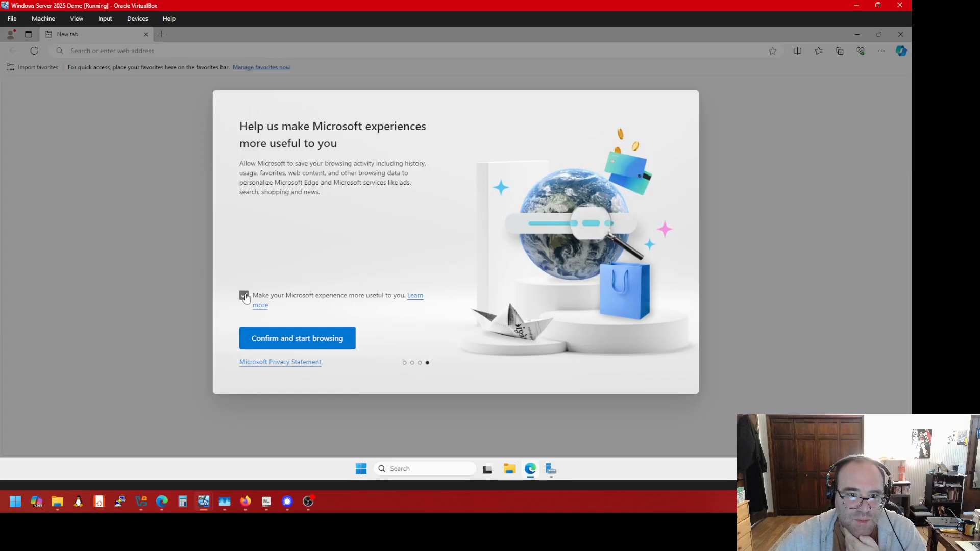
{"action": "left_click", "coordinate": [244, 296]}
{"action": "left_click", "coordinate": [268, 339]}
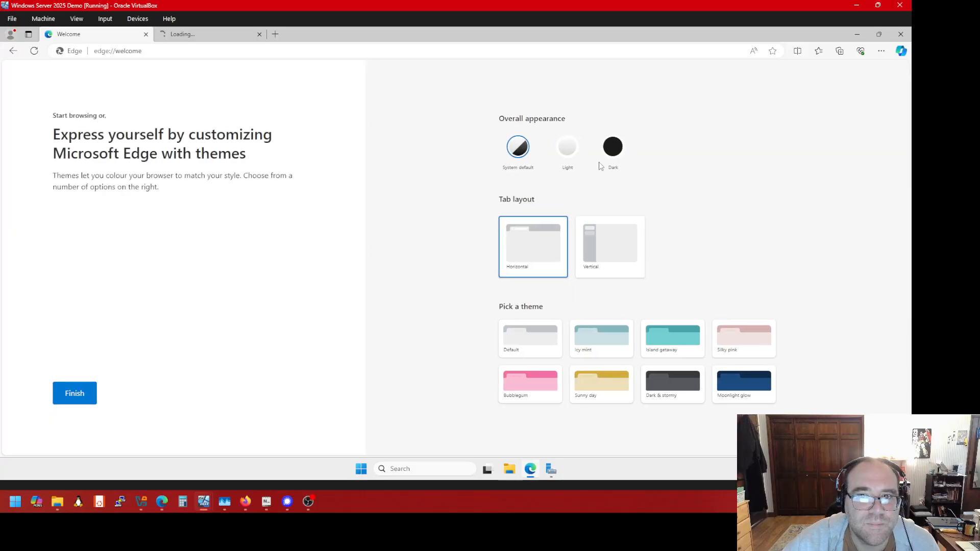
Choose the Dark theme, finish setup, and leave a single new tab with the MSN feed
{"action": "left_click", "coordinate": [612, 149]}
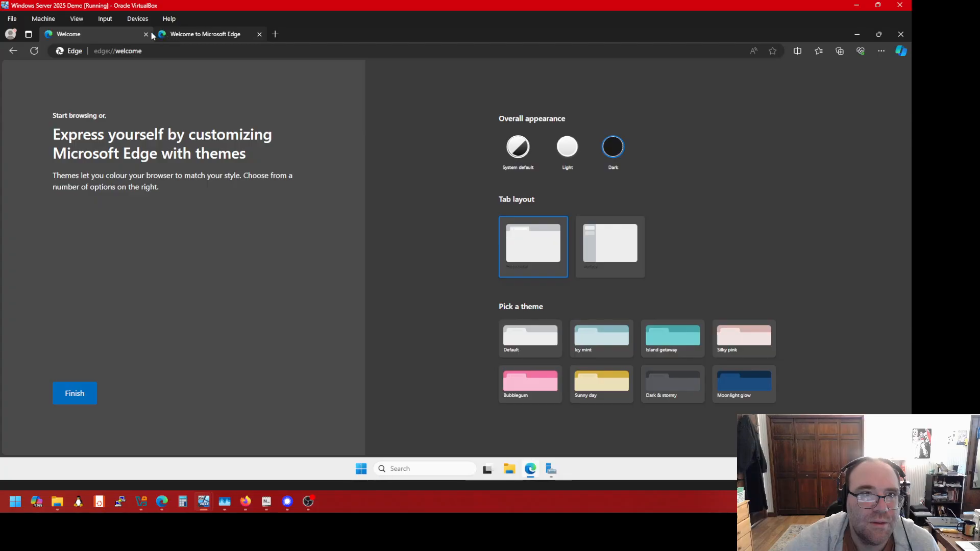
{"action": "left_click", "coordinate": [75, 393]}
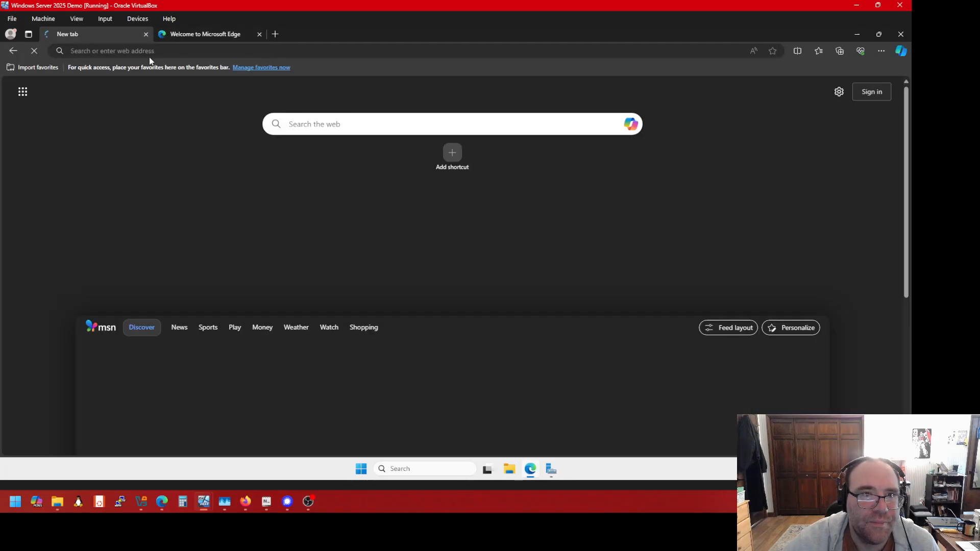
{"action": "left_click", "coordinate": [145, 34]}
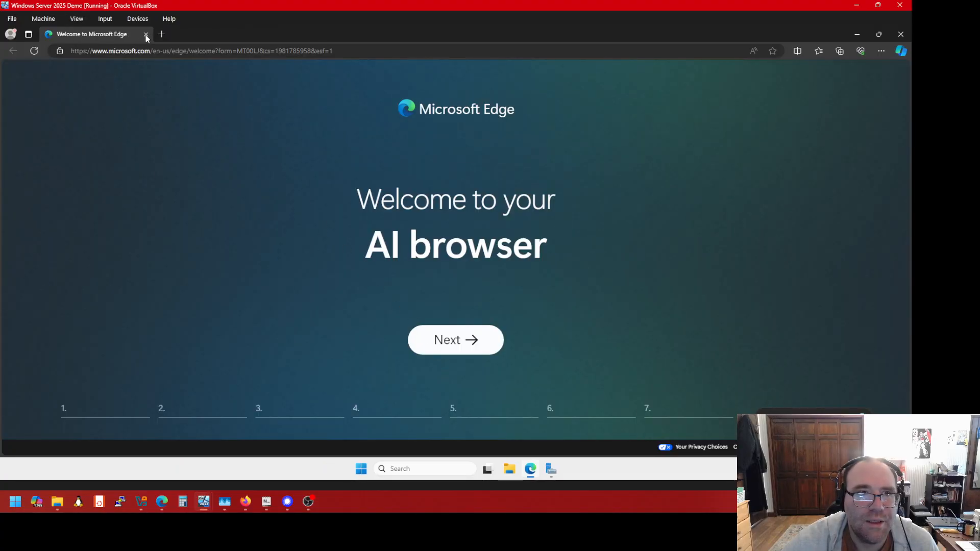
{"action": "left_click", "coordinate": [164, 34]}
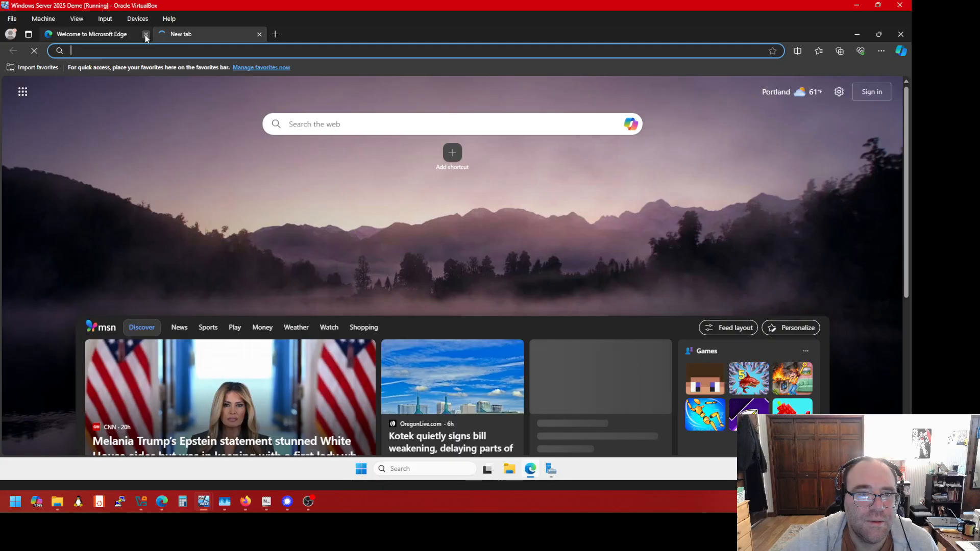
{"action": "scroll", "coordinate": [459, 353], "scroll_direction": "down", "scroll_amount": 5}
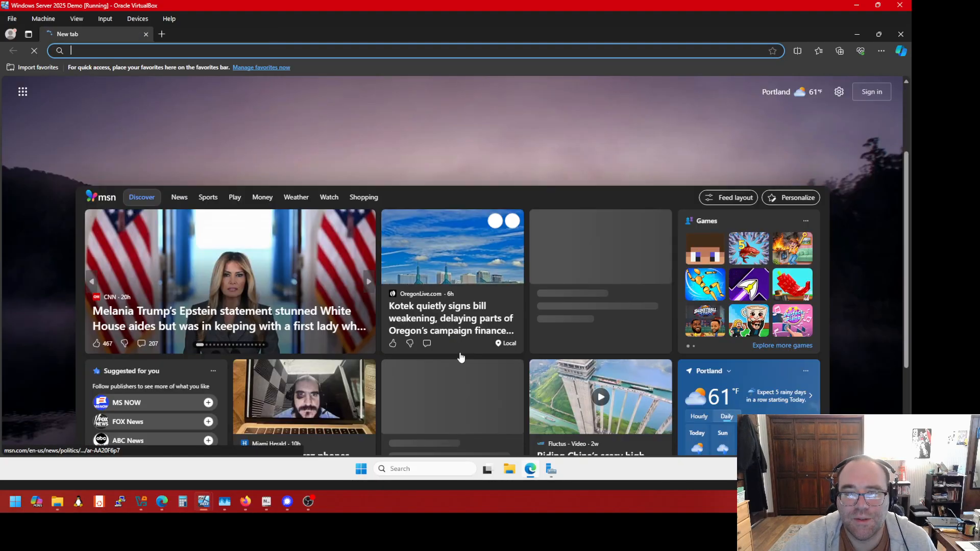
{"action": "scroll", "coordinate": [475, 368], "scroll_direction": "down", "scroll_amount": 6}
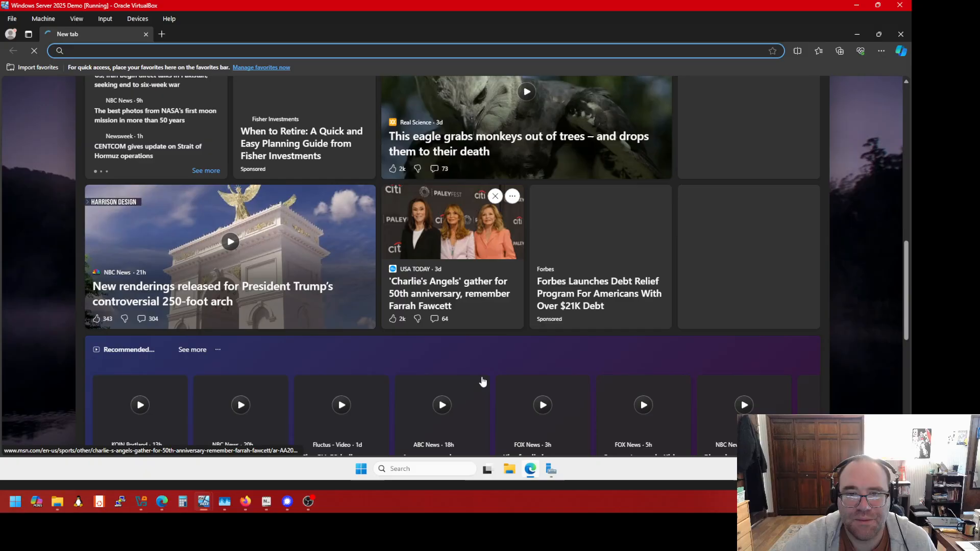
{"action": "scroll", "coordinate": [477, 306], "scroll_direction": "up", "scroll_amount": 10}
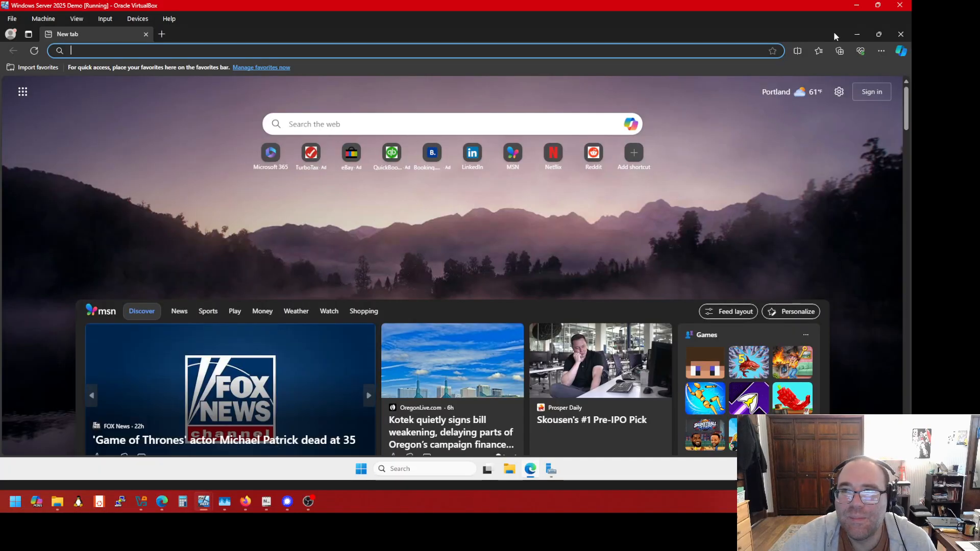
Load 127.0.0.1 in Edge to show the IIS default welcome page
{"action": "left_click", "coordinate": [857, 34]}
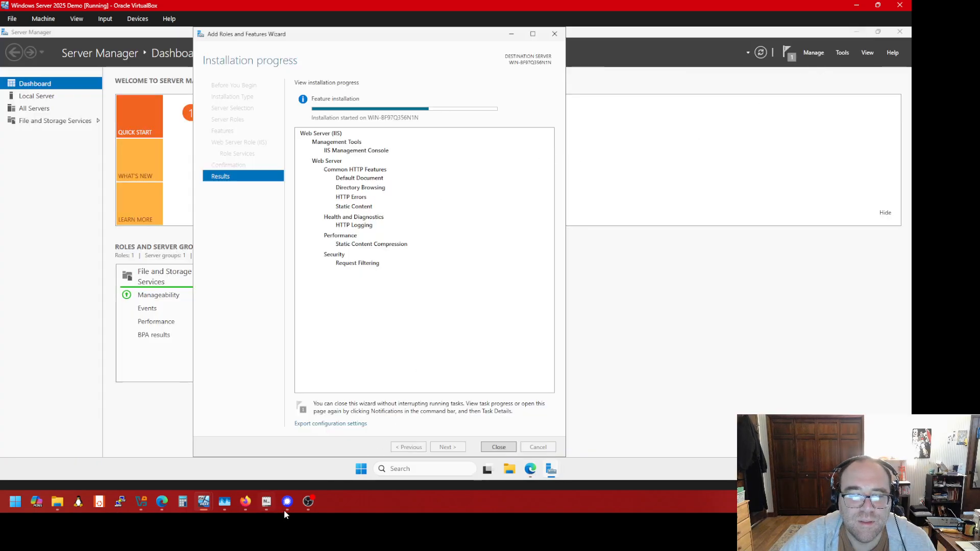
{"action": "left_click", "coordinate": [531, 473]}
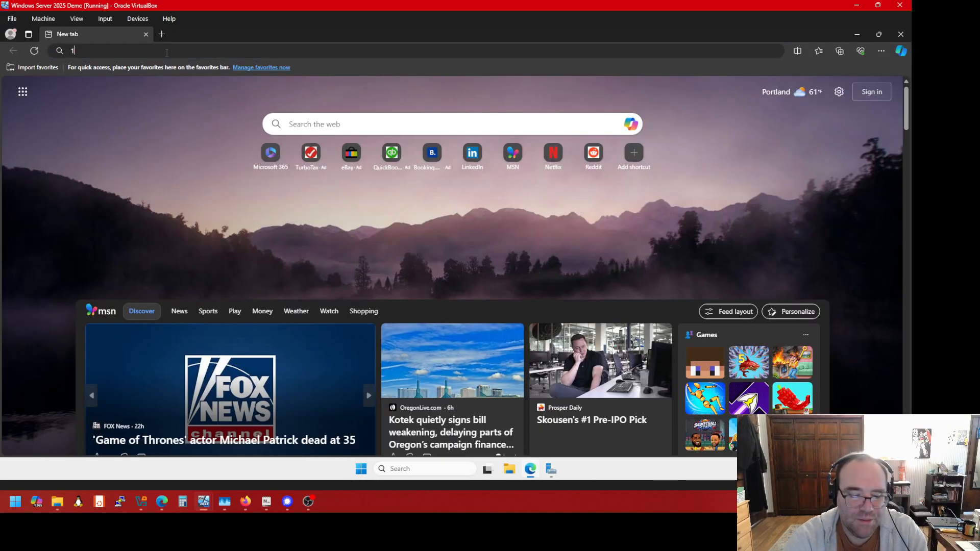
{"action": "type", "text": "127.0.0.1"}
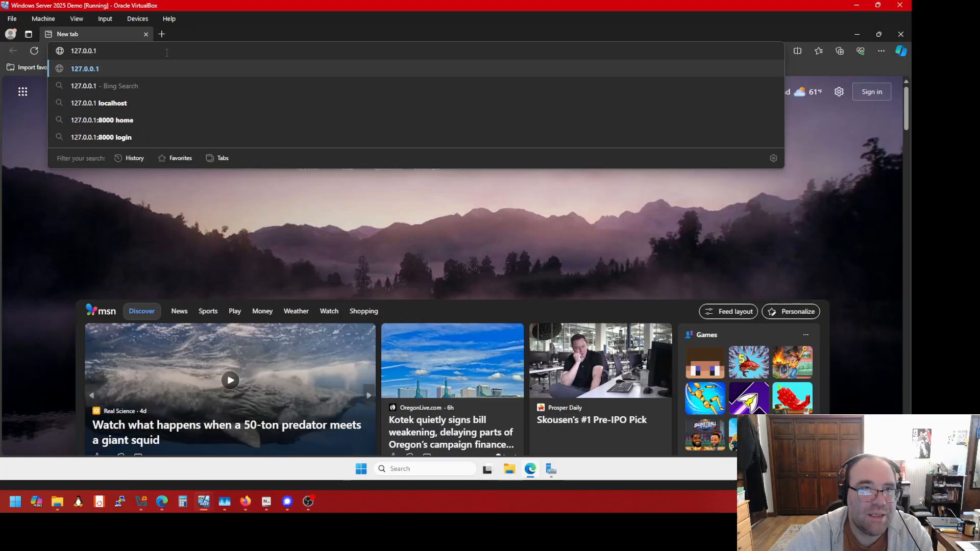
{"action": "key", "text": "Return"}
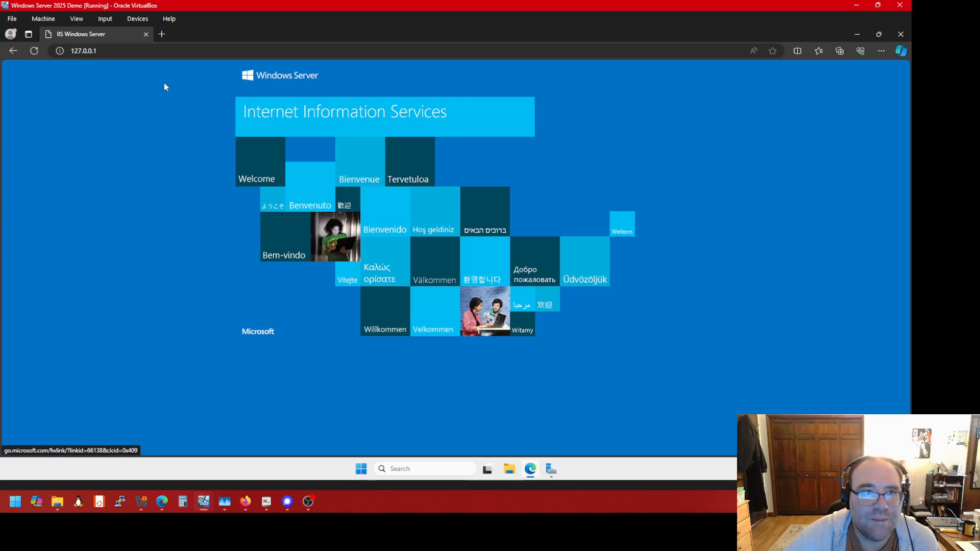
{"action": "key", "text": "ctrl+l"}
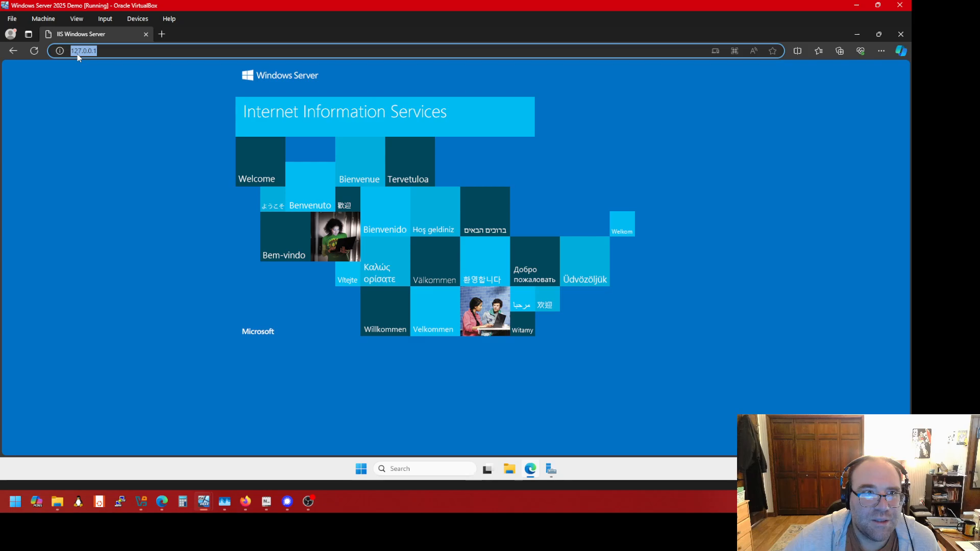
{"action": "left_click", "coordinate": [104, 51]}
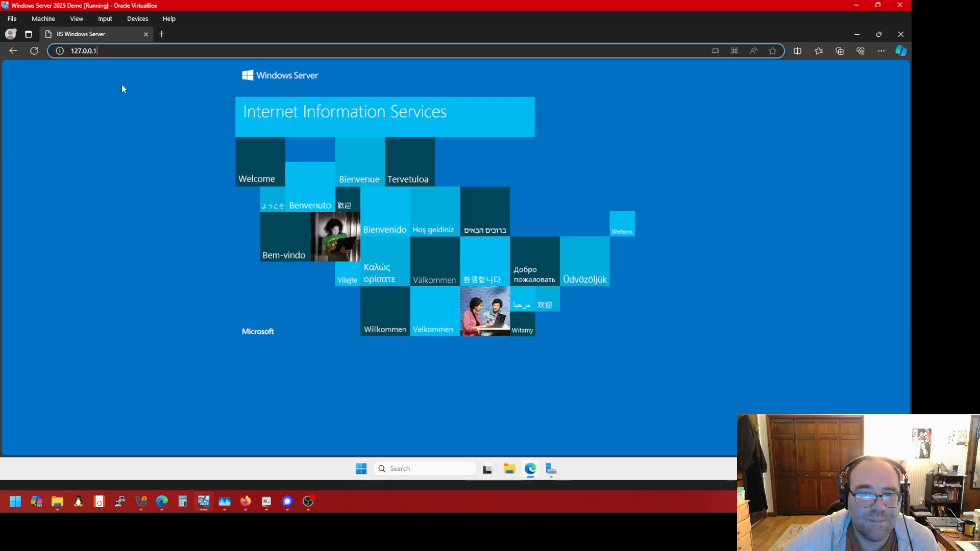
Close the completed Add Roles and Features wizard in Server Manager
{"action": "left_click", "coordinate": [551, 470]}
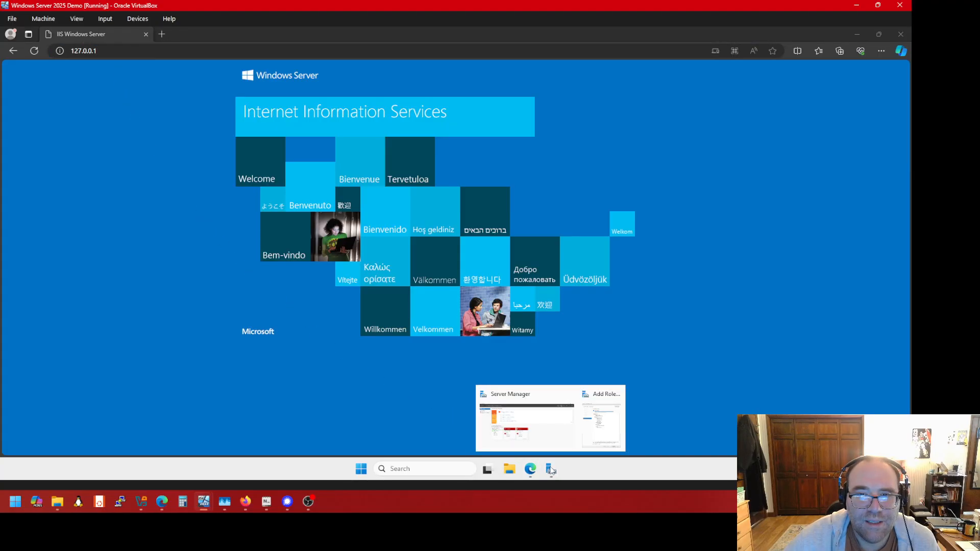
{"action": "left_click", "coordinate": [561, 438]}
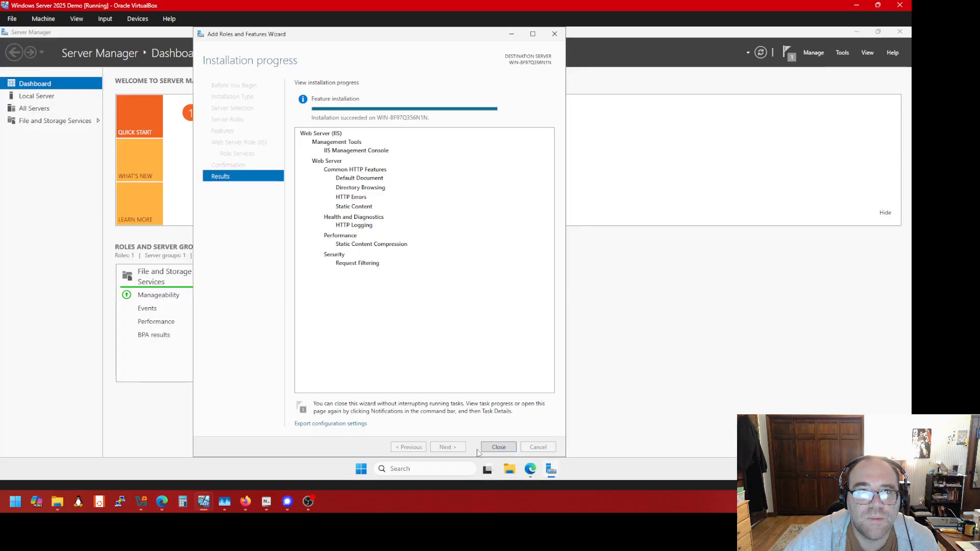
{"action": "left_click", "coordinate": [498, 448]}
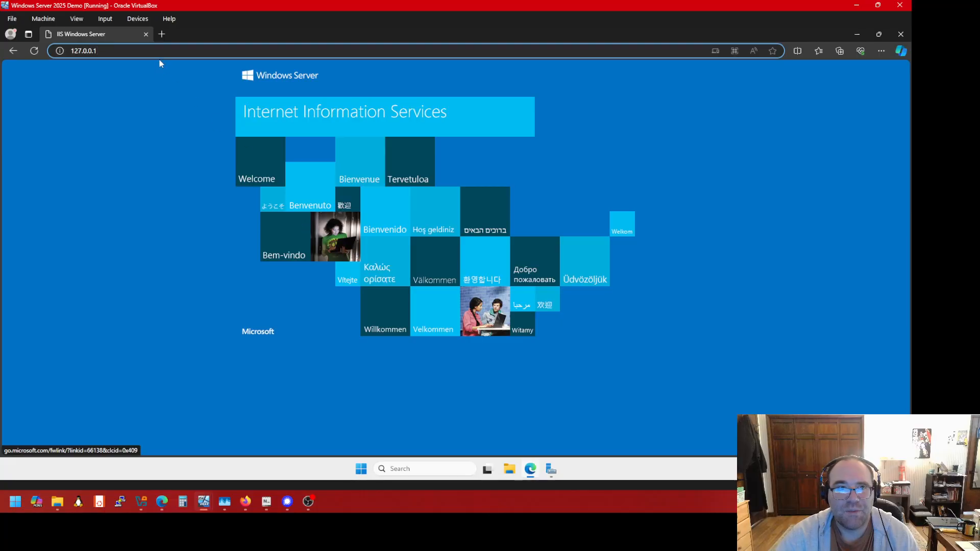
Close Edge and launch Internet Information Services (IIS) Manager from Server Manager's Tools menu
{"action": "left_click", "coordinate": [147, 35]}
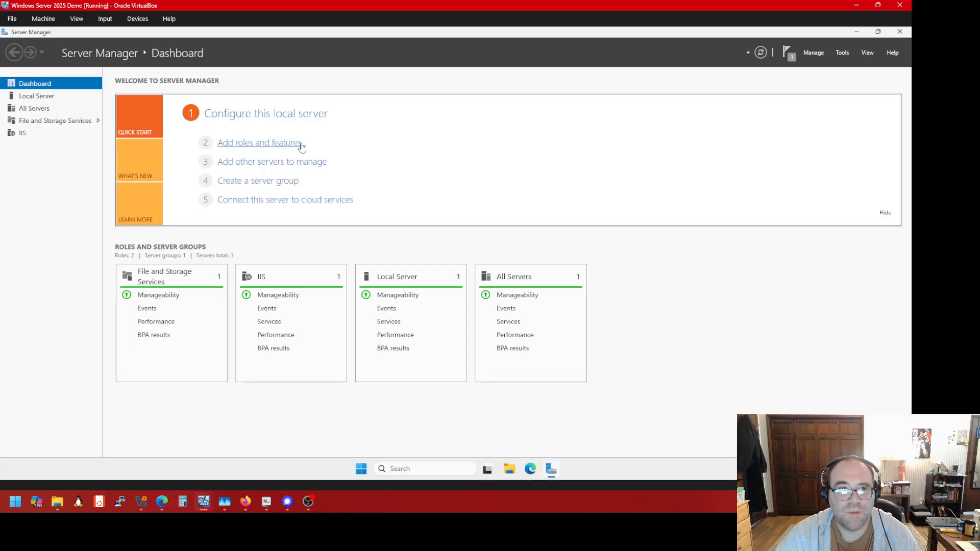
{"action": "left_click", "coordinate": [843, 53]}
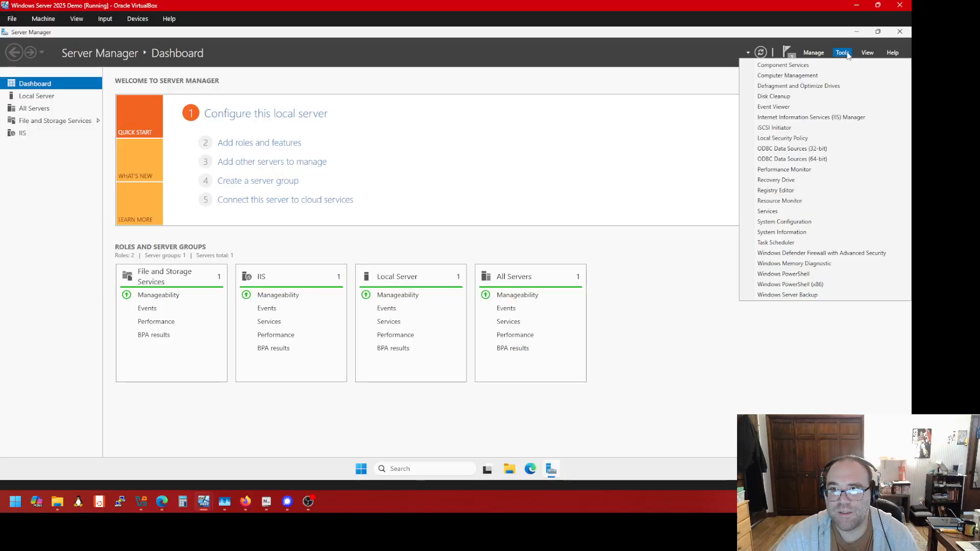
{"action": "left_click", "coordinate": [843, 54]}
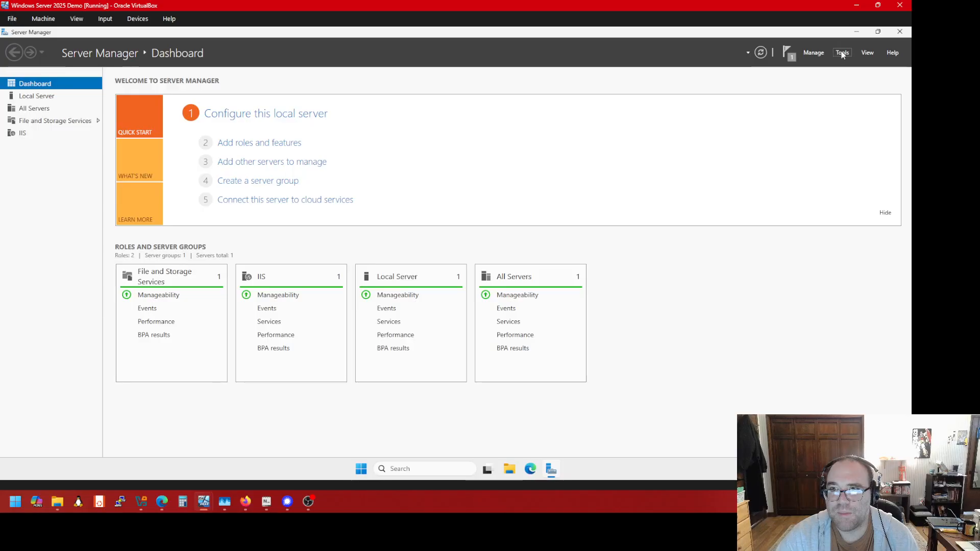
{"action": "left_click", "coordinate": [841, 52]}
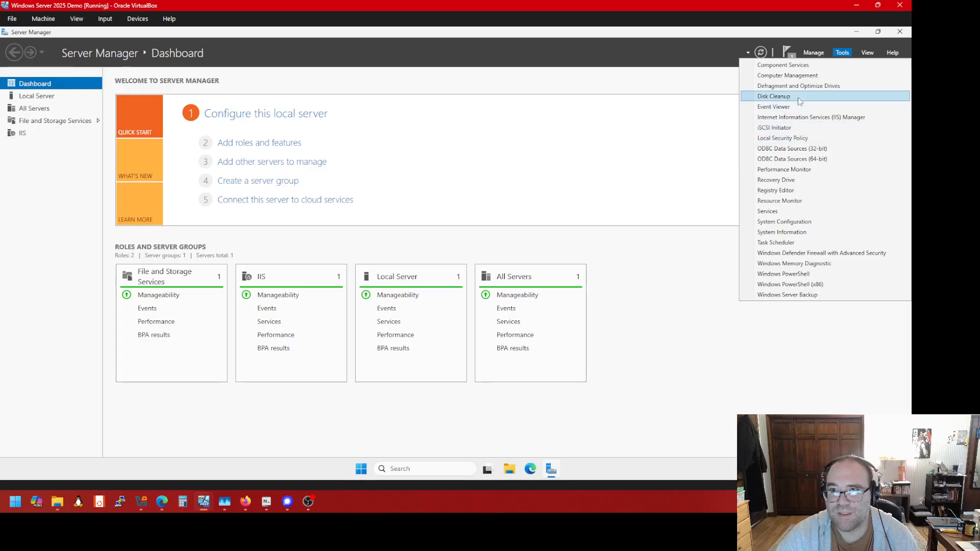
{"action": "left_click", "coordinate": [813, 52]}
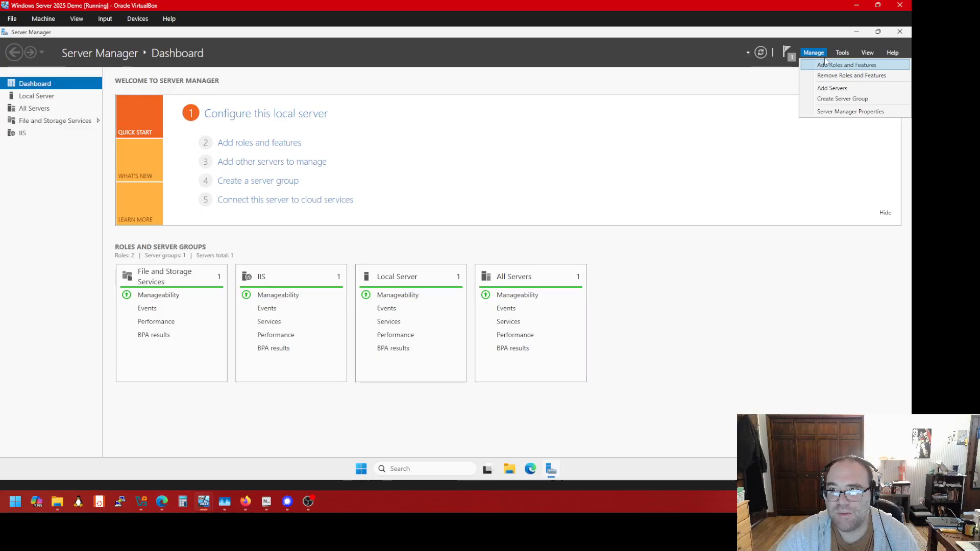
{"action": "left_click", "coordinate": [841, 53]}
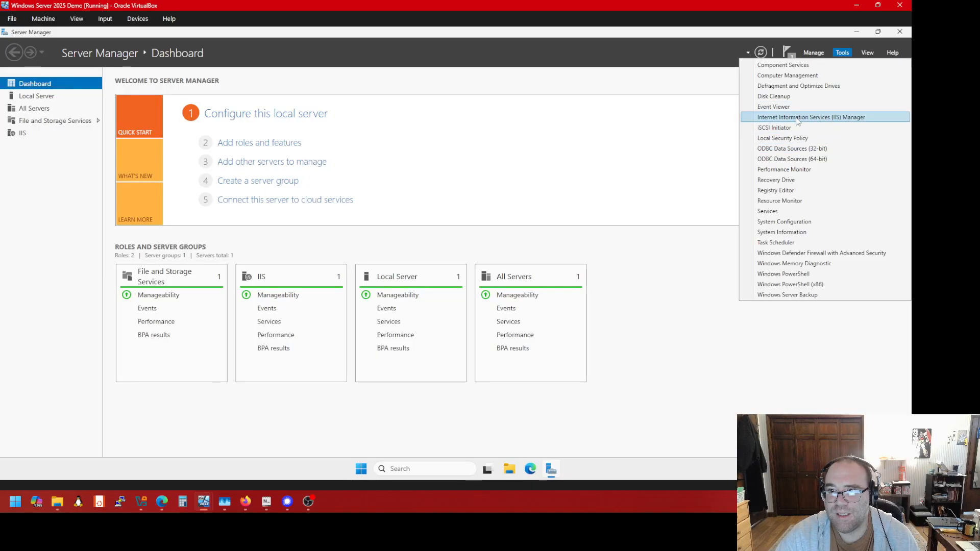
{"action": "left_click", "coordinate": [822, 120]}
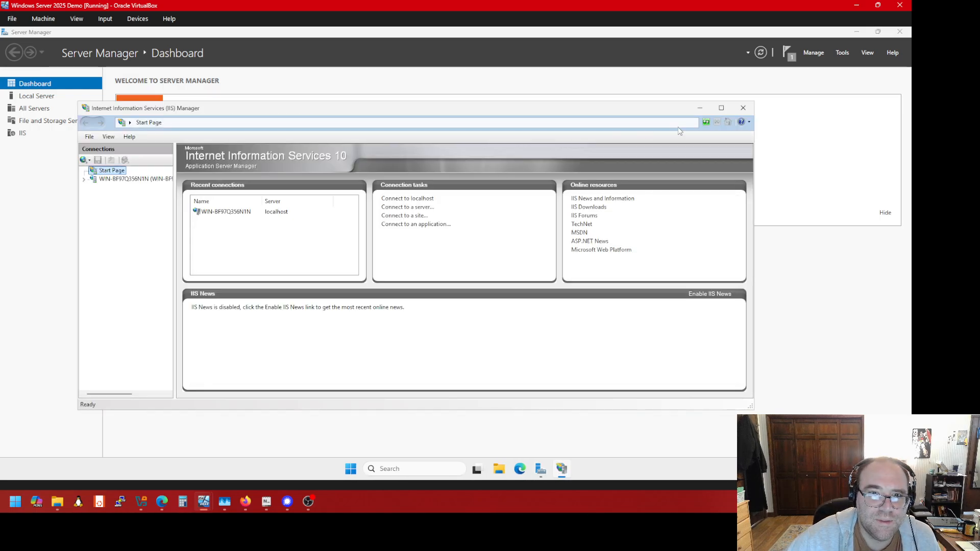
Maximize IIS Manager, expand the local server, and view Application Pools and Default Web Site
{"action": "left_click", "coordinate": [724, 108]}
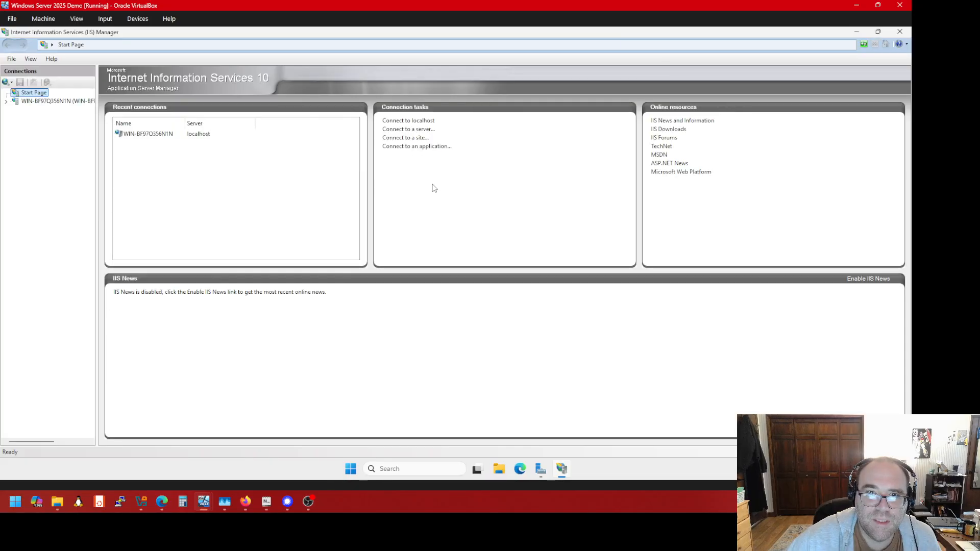
{"action": "left_click", "coordinate": [170, 135]}
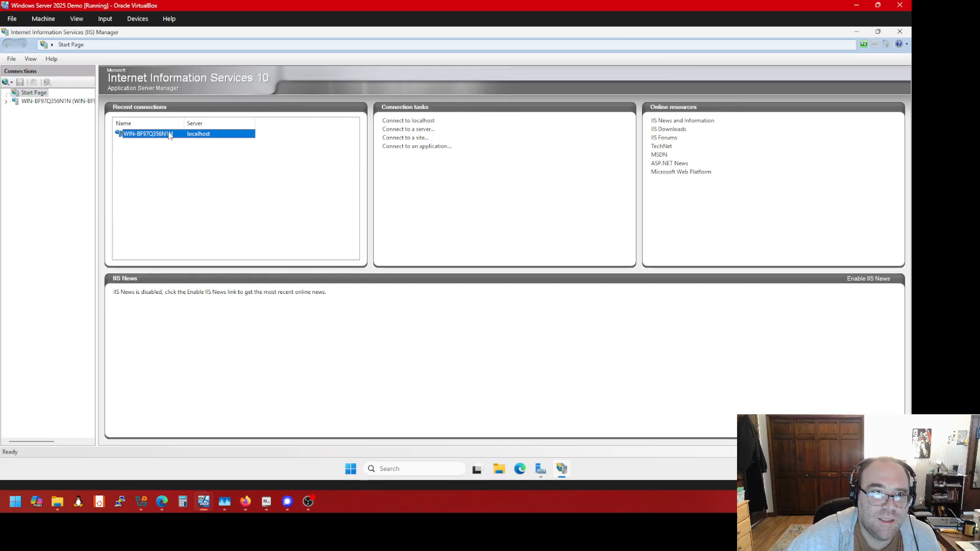
{"action": "left_click", "coordinate": [6, 101]}
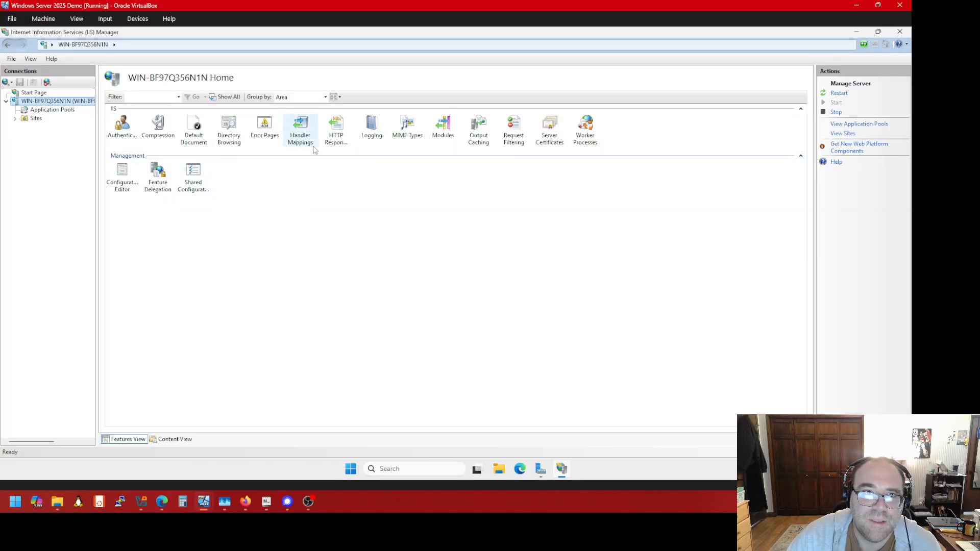
{"action": "left_click", "coordinate": [51, 110]}
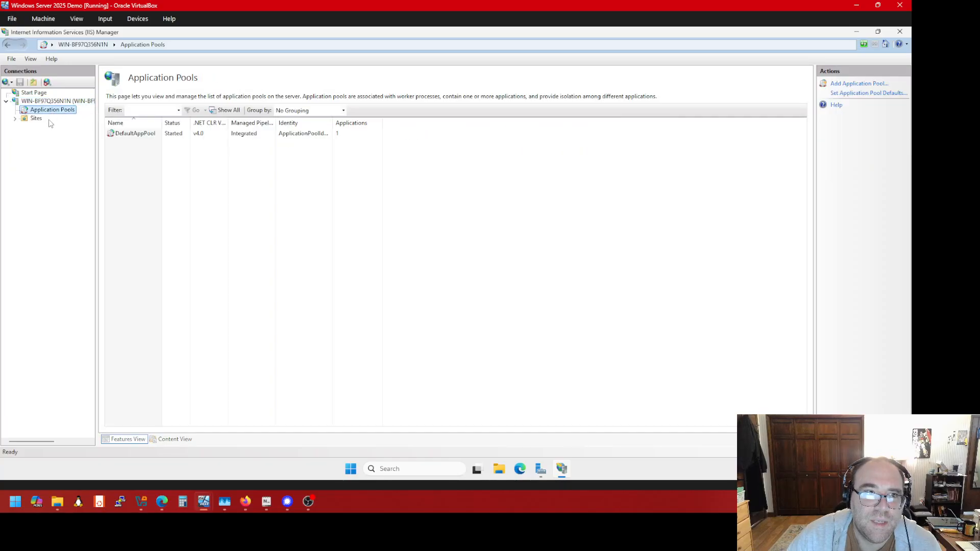
{"action": "left_click", "coordinate": [14, 119]}
{"action": "left_click", "coordinate": [44, 129]}
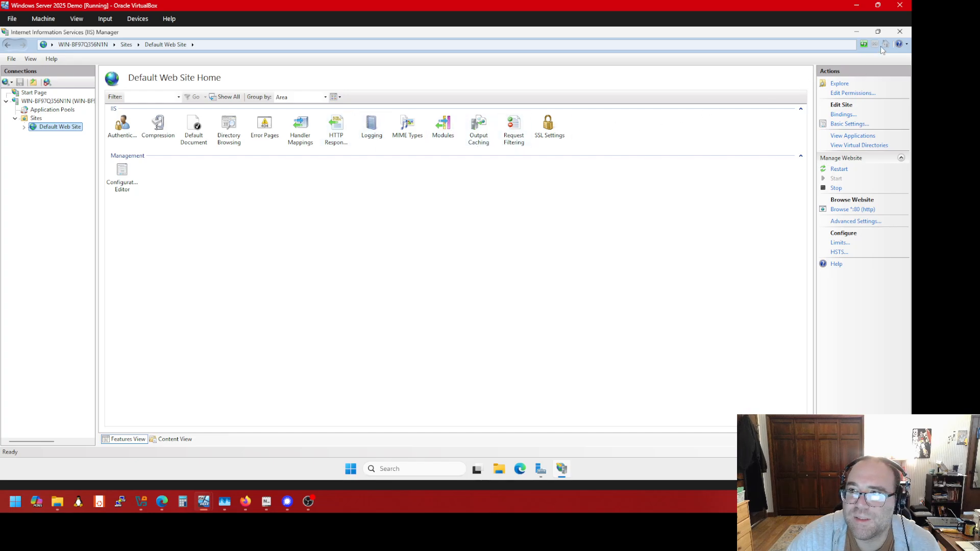
Close IIS Manager and Server Manager, leaving the empty Windows Server desktop
{"action": "left_click", "coordinate": [899, 32]}
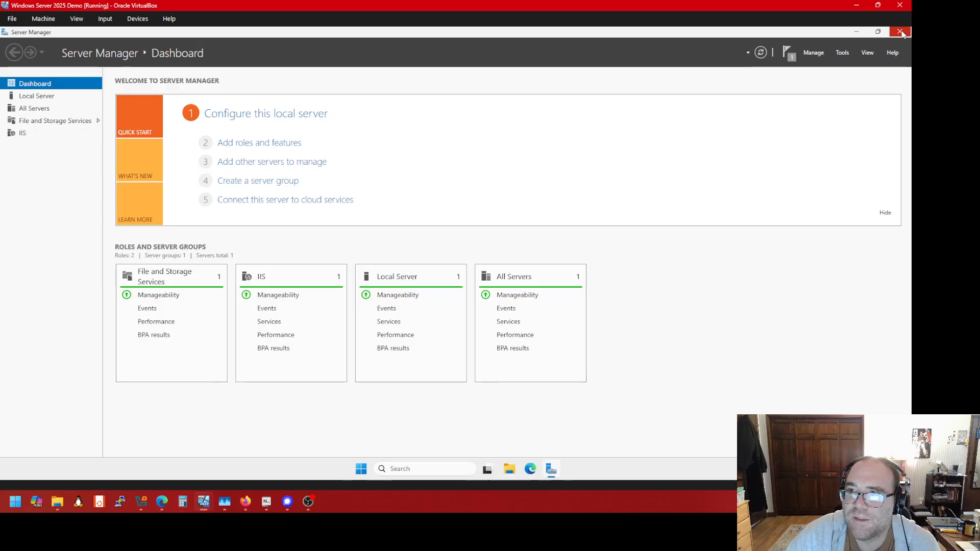
{"action": "left_click", "coordinate": [901, 31]}
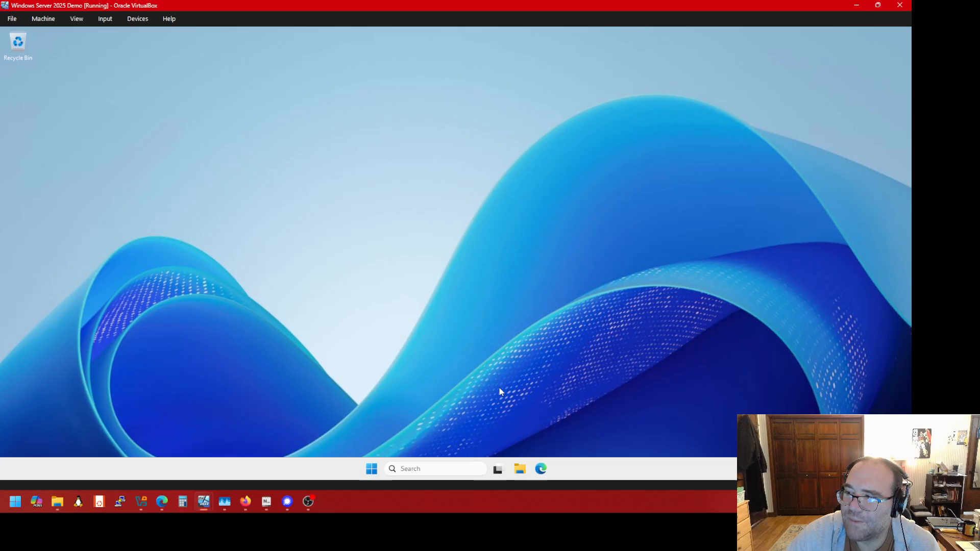
{"action": "left_click", "coordinate": [15, 502]}
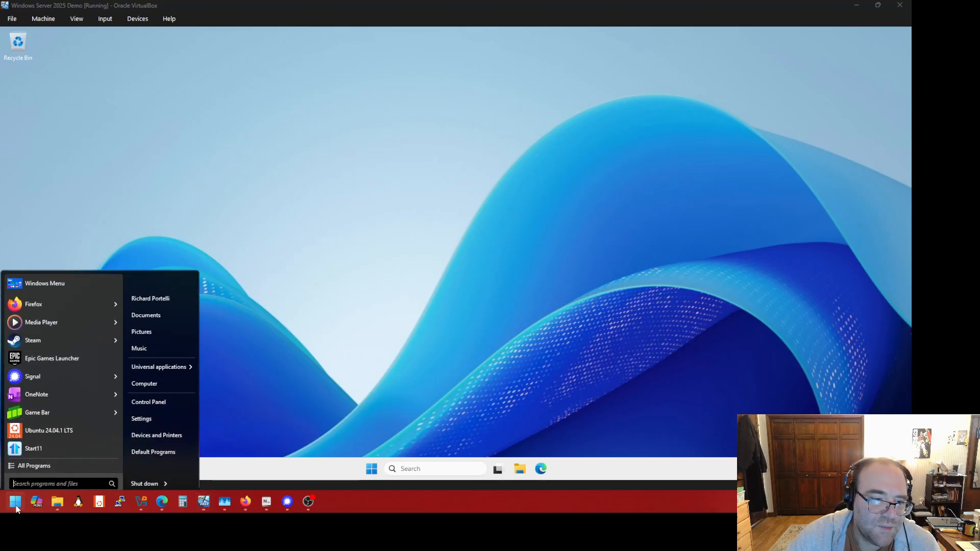
{"action": "left_click", "coordinate": [15, 504]}
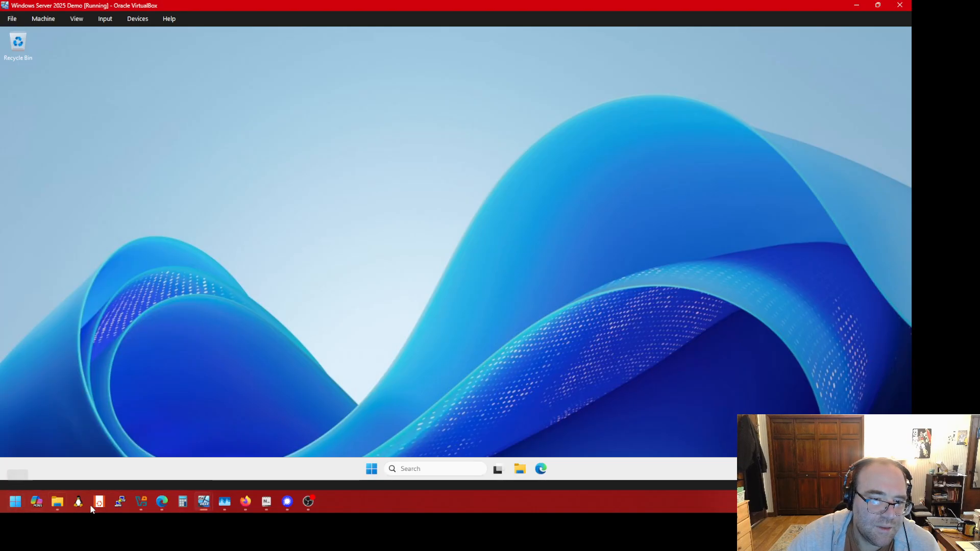